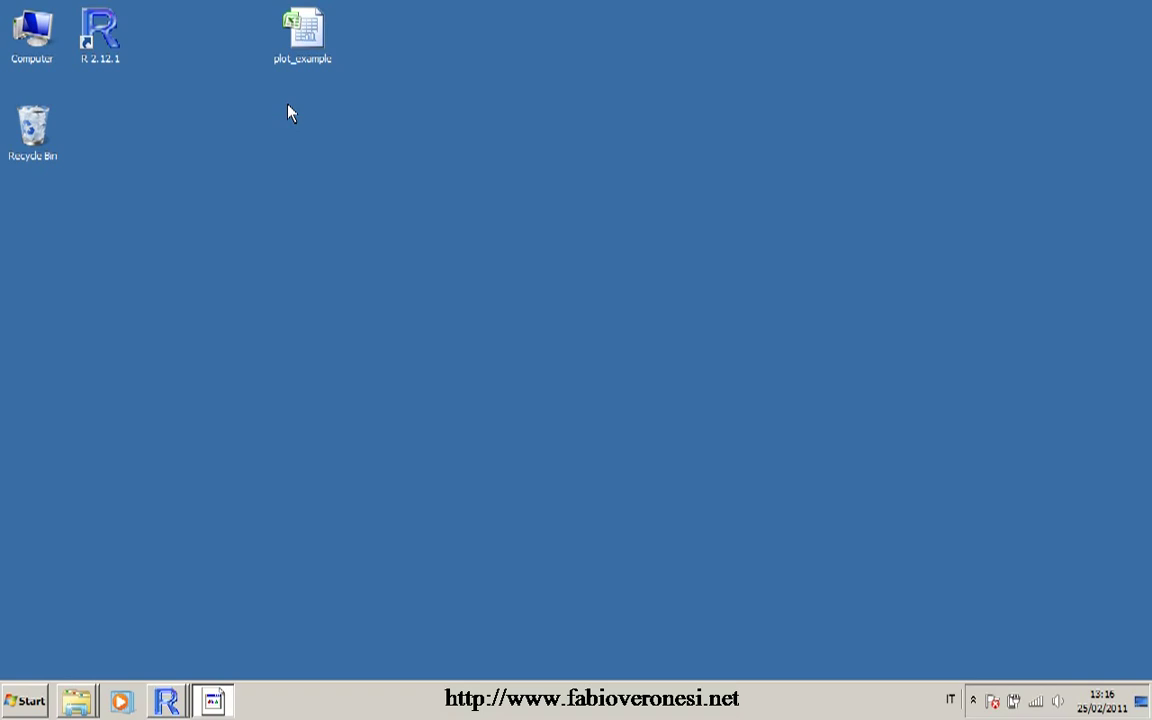
# Step: Open the plot_example workbook from the desktop to review its times and variable columns, and close it
pyautogui.doubleClick(305, 35)
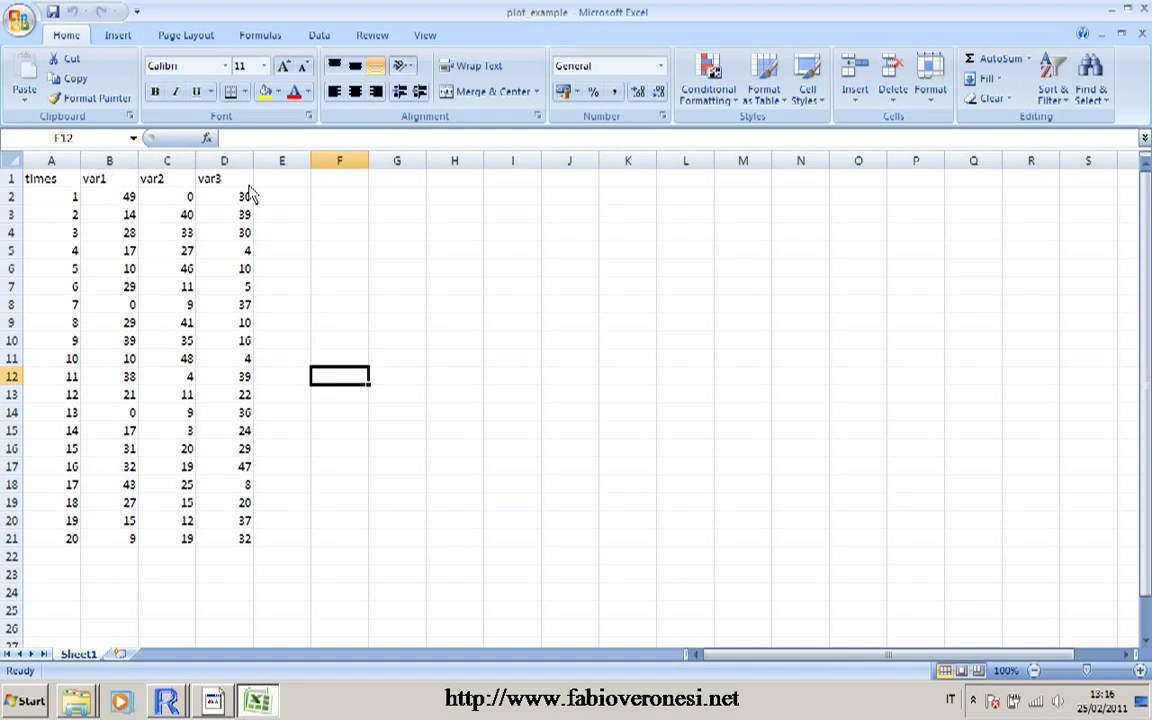
pyautogui.click(1143, 8)
pyautogui.click(583, 390)
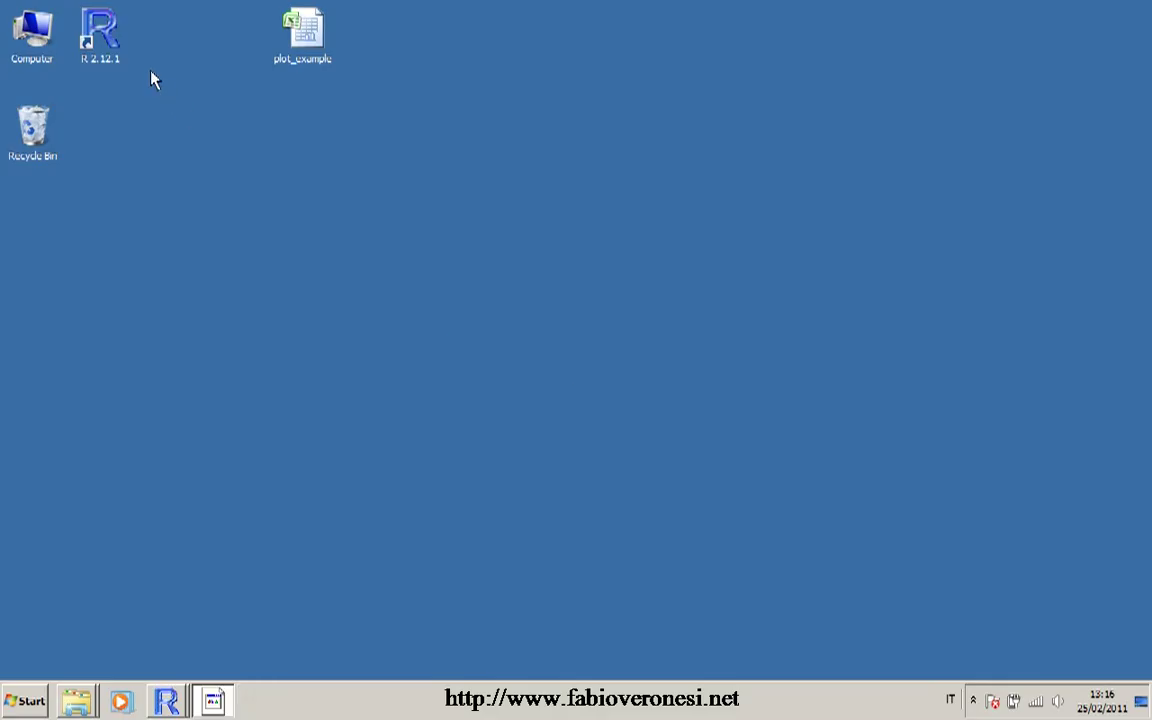
# Step: Start R 2.12.1, load the Rcmdr package and maximize the R Commander window
pyautogui.doubleClick(104, 33)
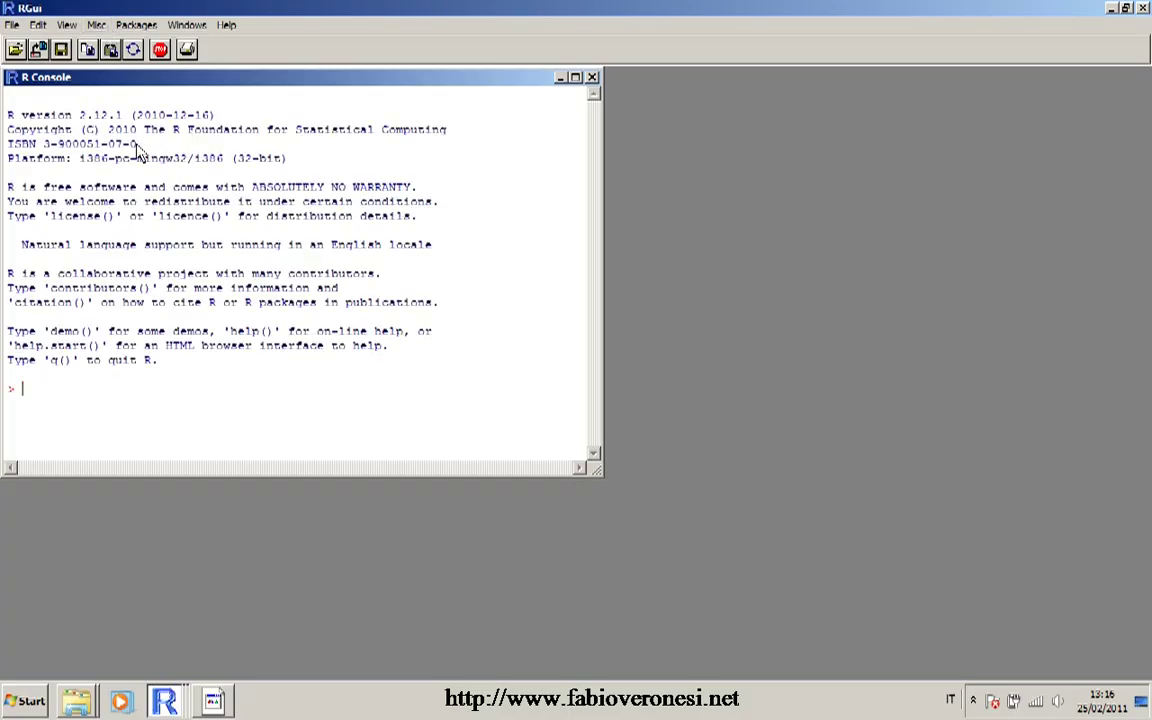
pyautogui.click(136, 25)
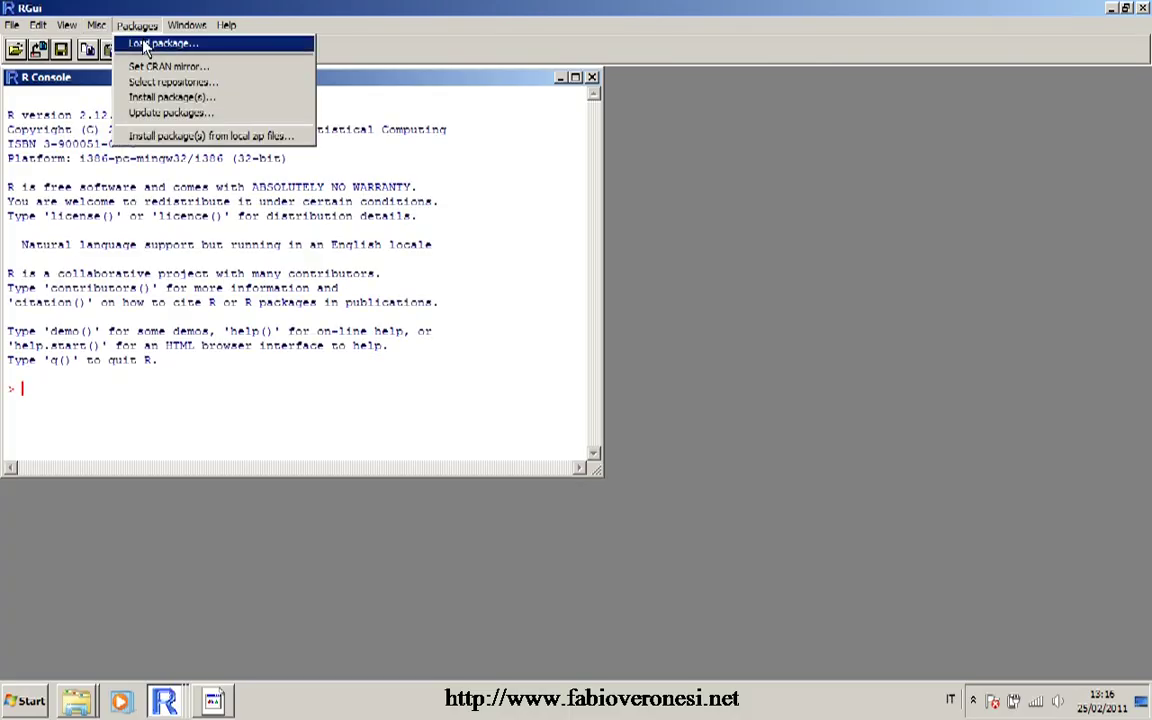
pyautogui.click(144, 46)
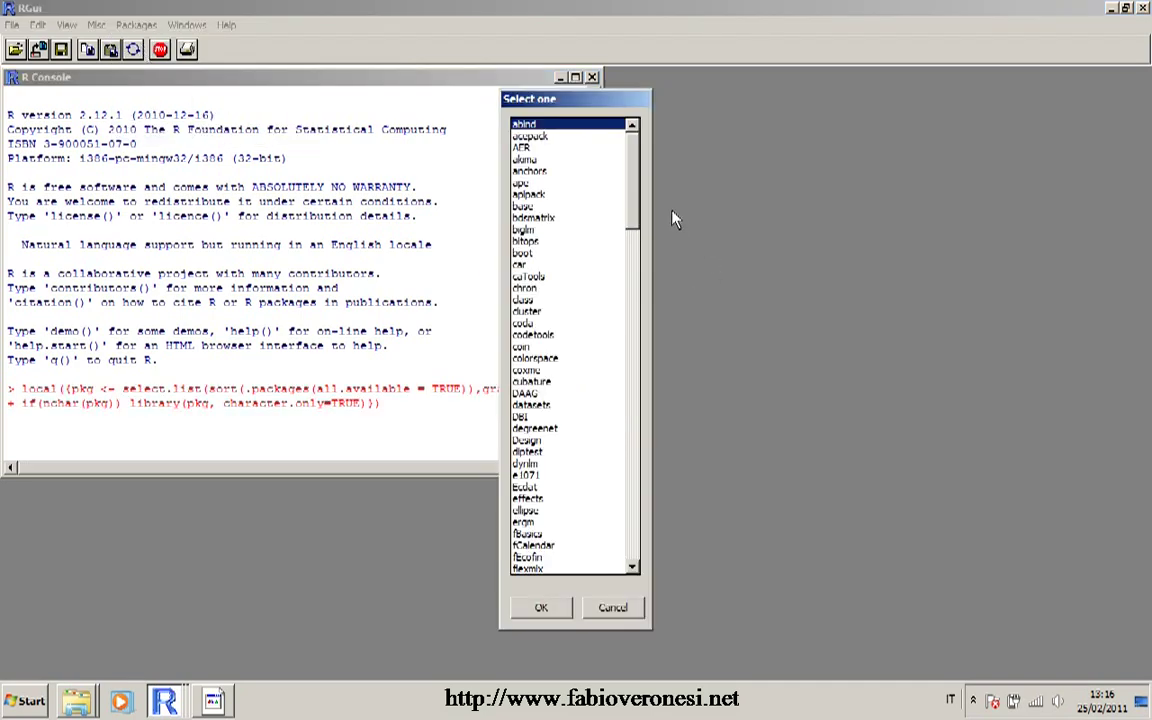
pyautogui.moveTo(640, 190); pyautogui.dragTo(568, 392)
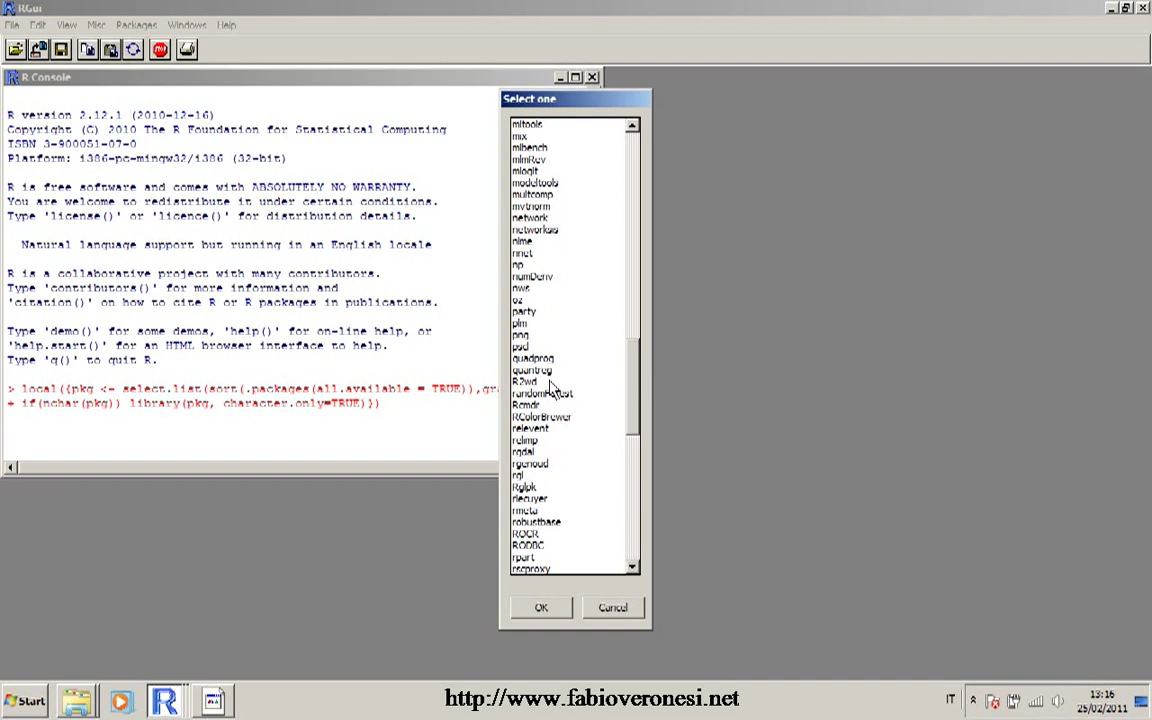
pyautogui.click(530, 405)
pyautogui.click(541, 607)
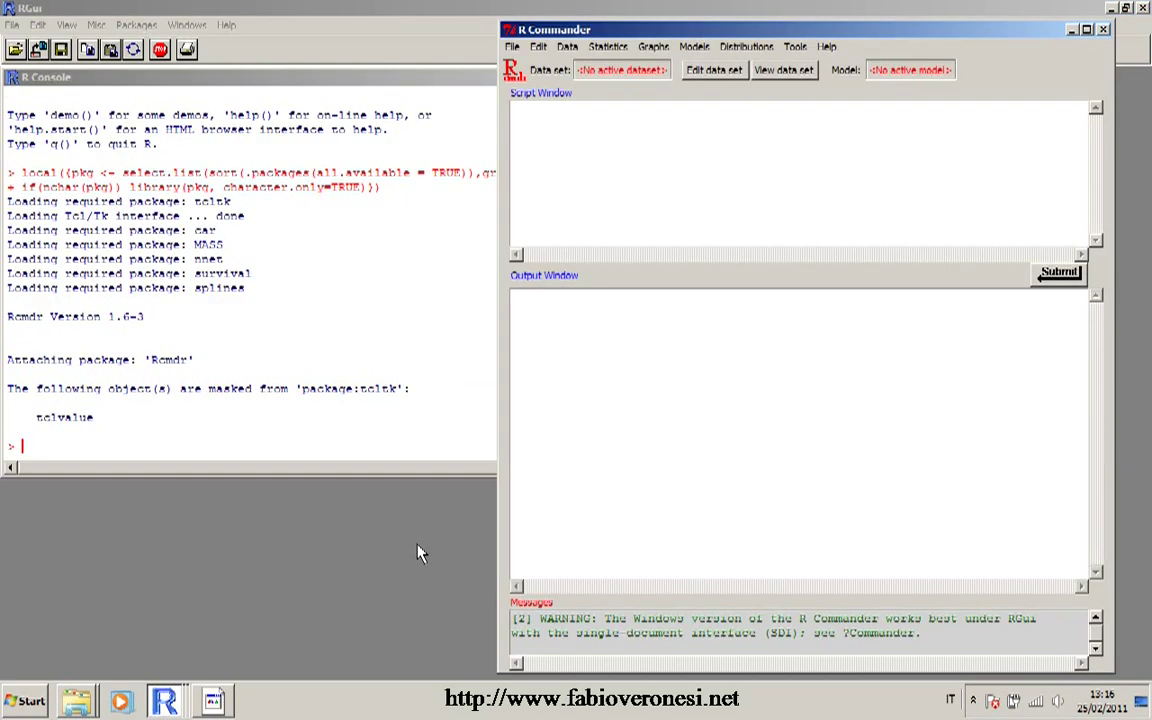
pyautogui.click(1087, 30)
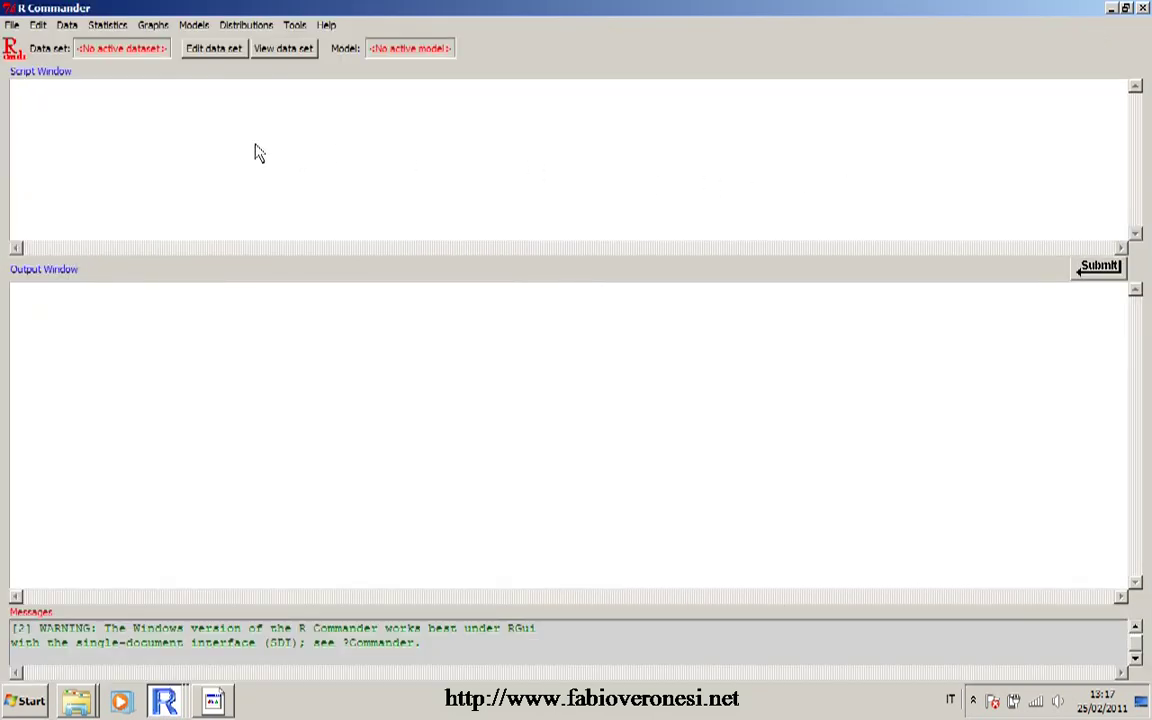
# Step: Import the plot_example Excel file from the desktop as a data set named data
pyautogui.click(65, 27)
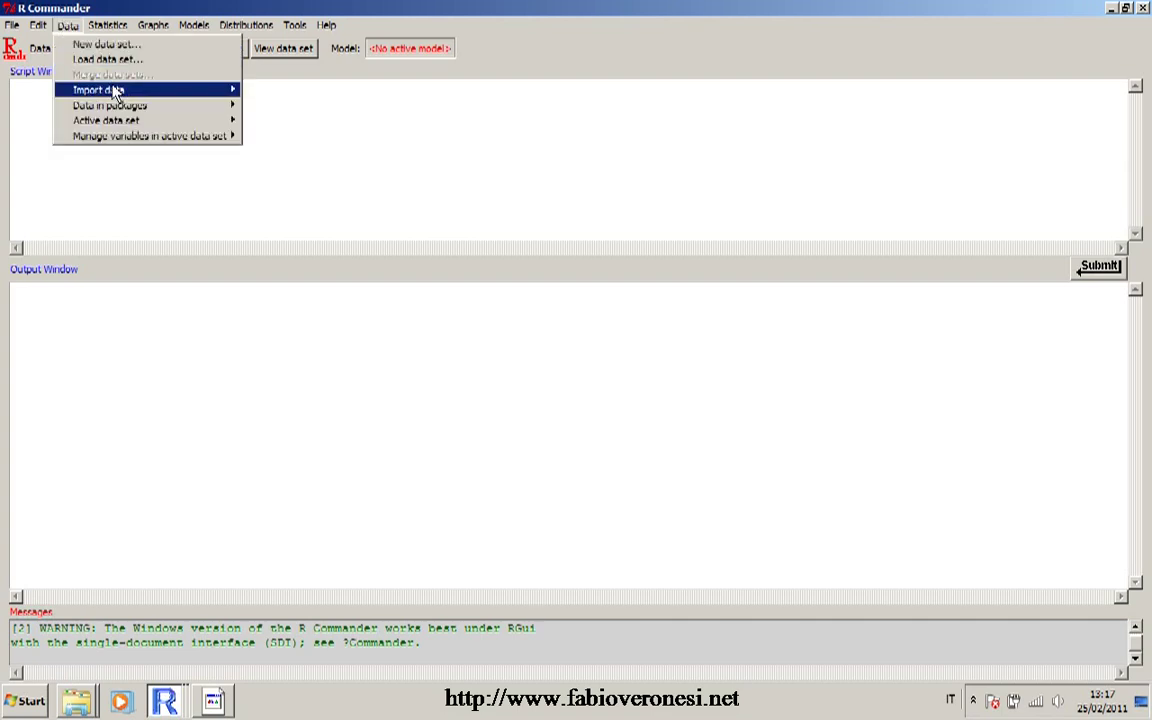
pyautogui.moveTo(121, 90)
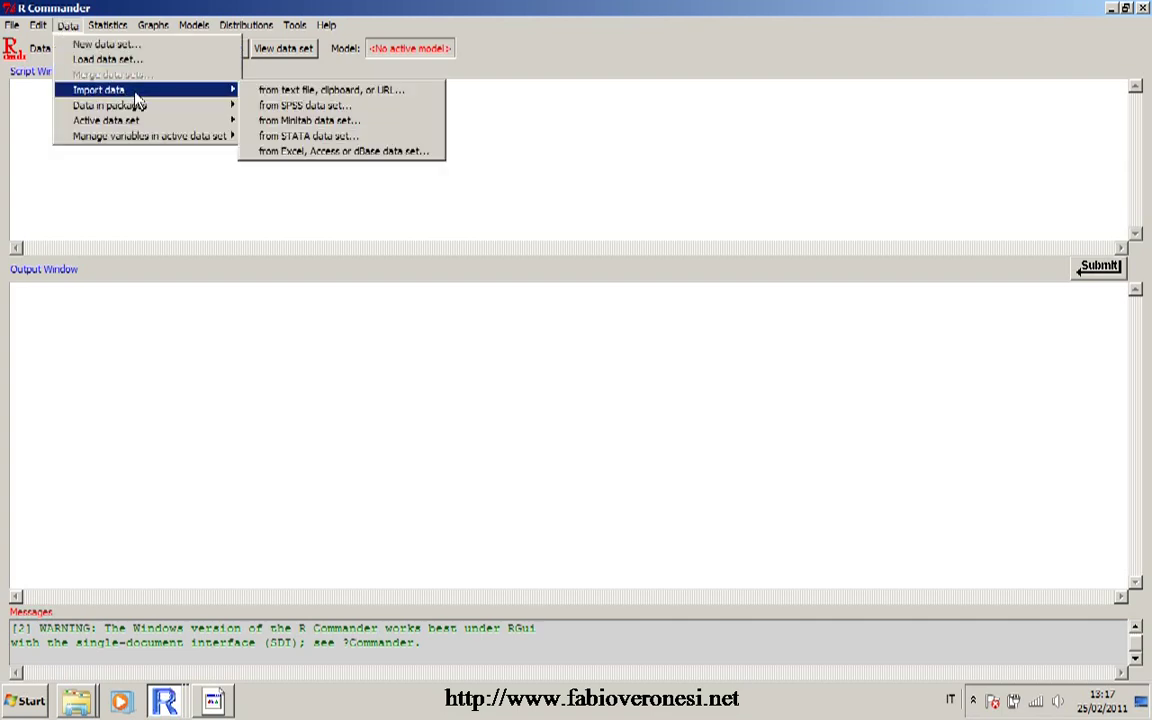
pyautogui.click(323, 151)
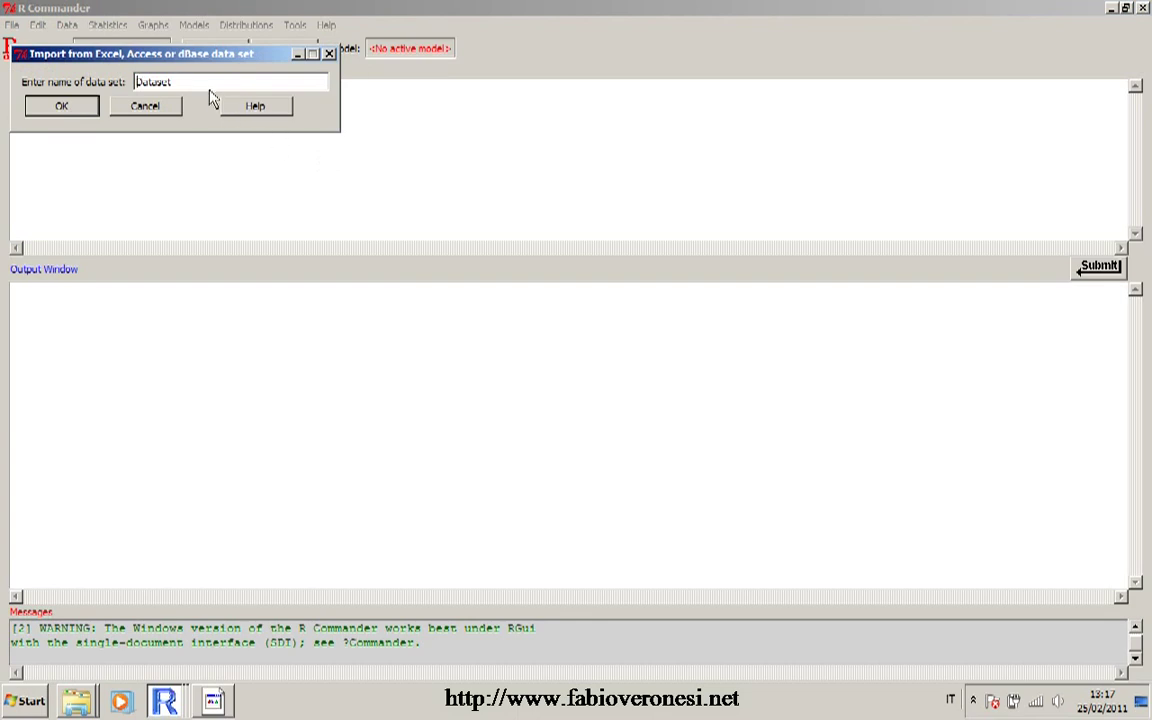
pyautogui.click(199, 88)
pyautogui.doubleClick(199, 88)
pyautogui.write('data')
pyautogui.click(62, 106)
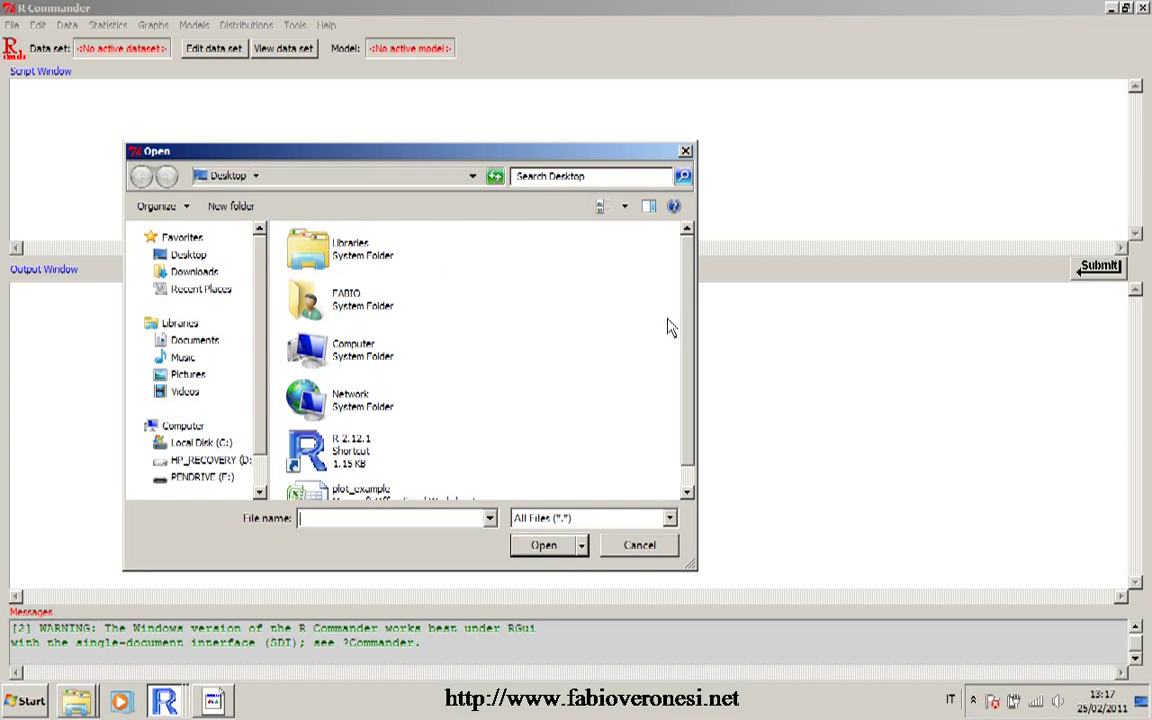
pyautogui.scroll(-1, 690, 310)
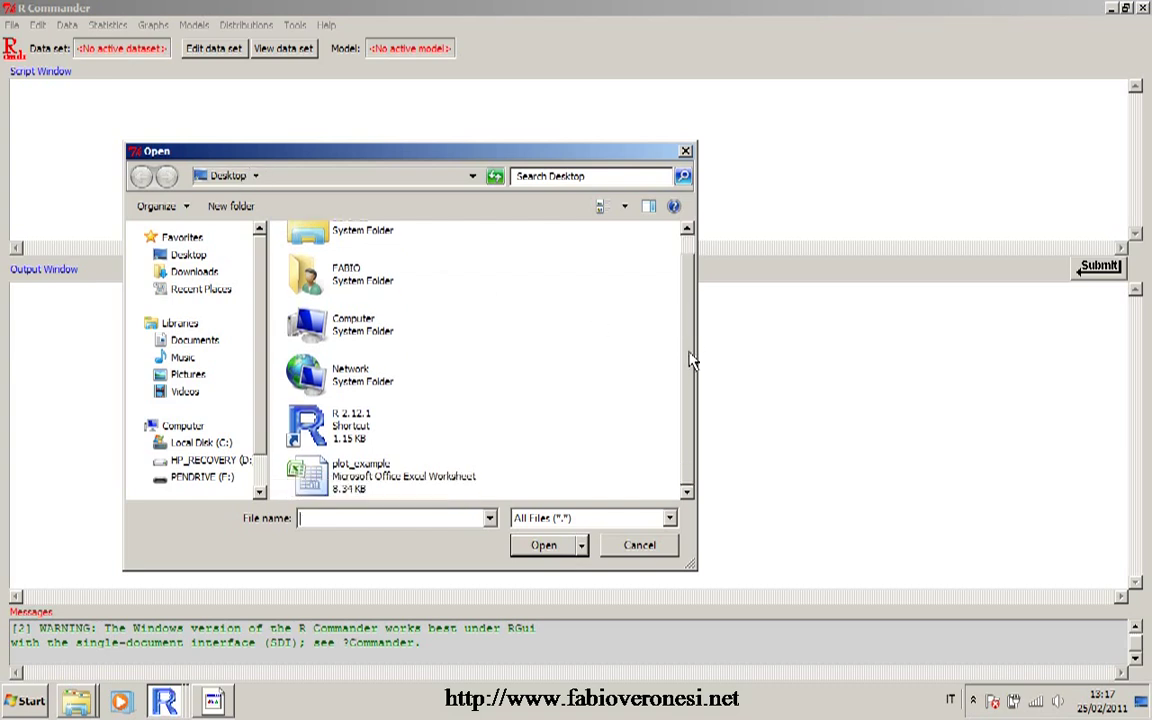
pyautogui.click(313, 483)
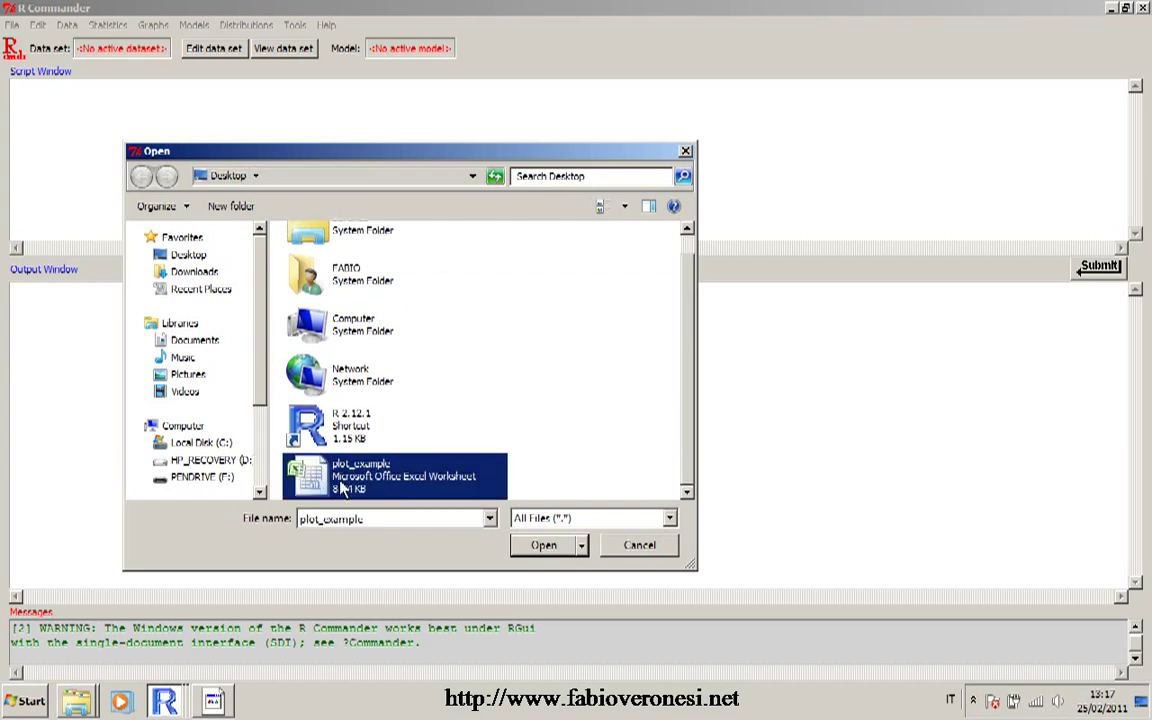
pyautogui.click(545, 545)
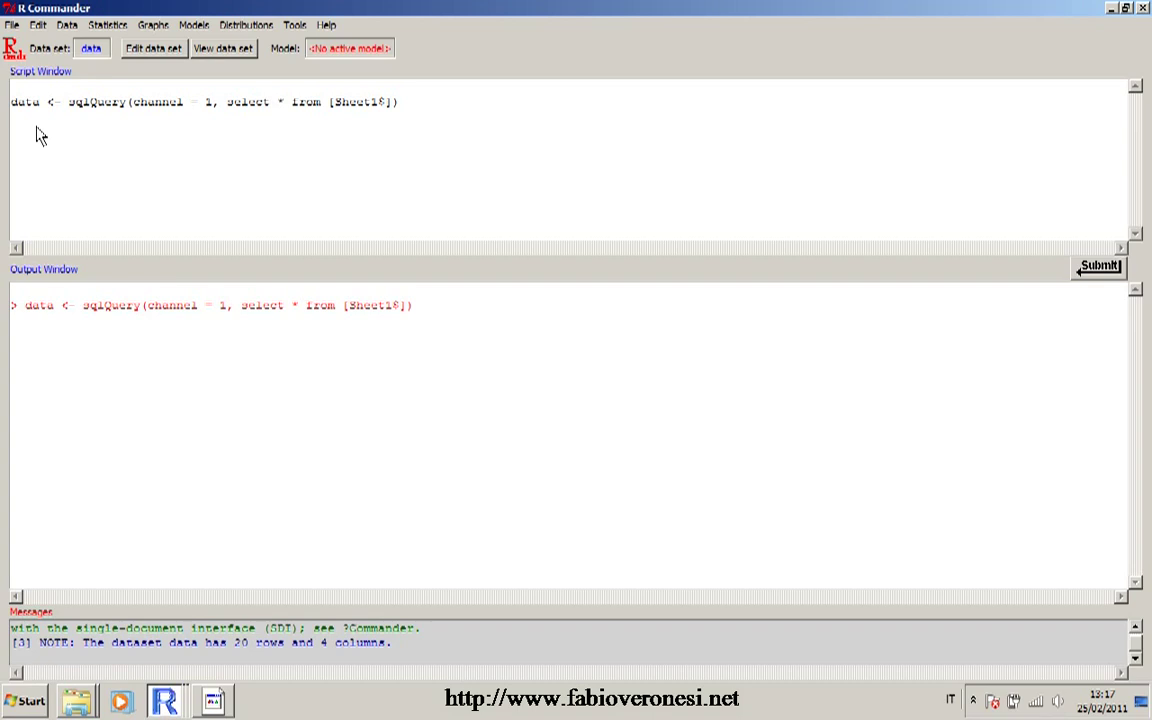
# Step: Replace the generated import line in the script with print(data) and run it to list the data set
pyautogui.moveTo(31, 123); pyautogui.dragTo(5, 88)
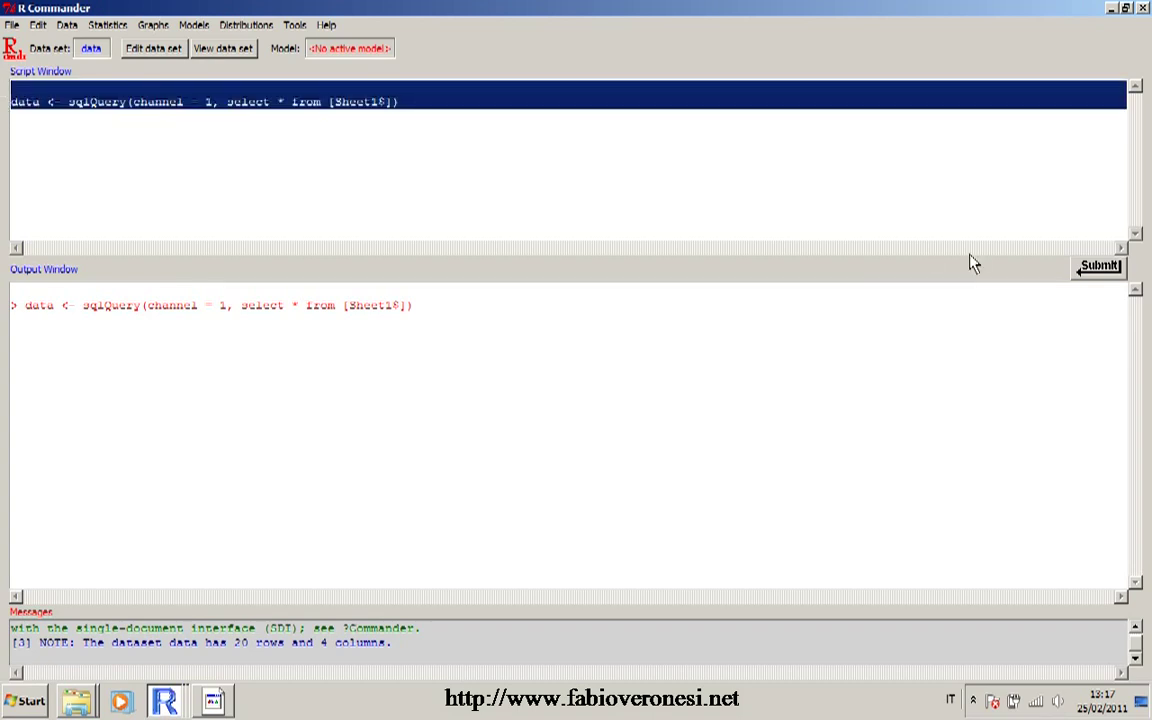
pyautogui.press('Delete')
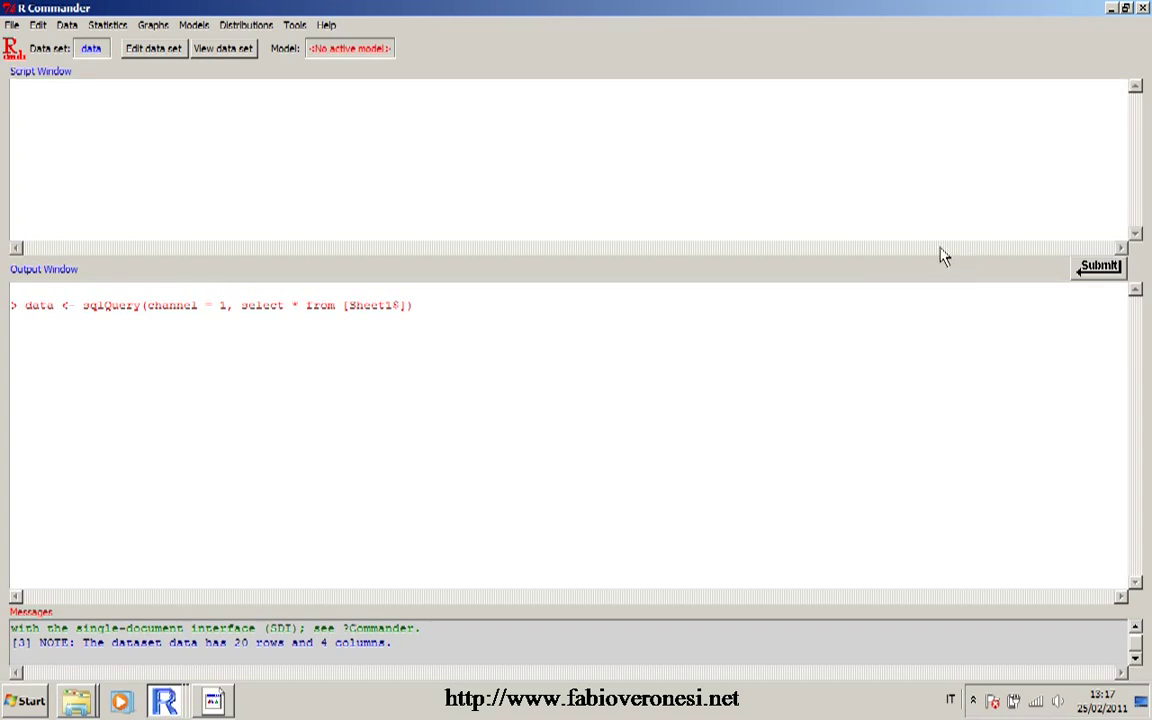
pyautogui.write('print(data)')
pyautogui.click(1100, 266)
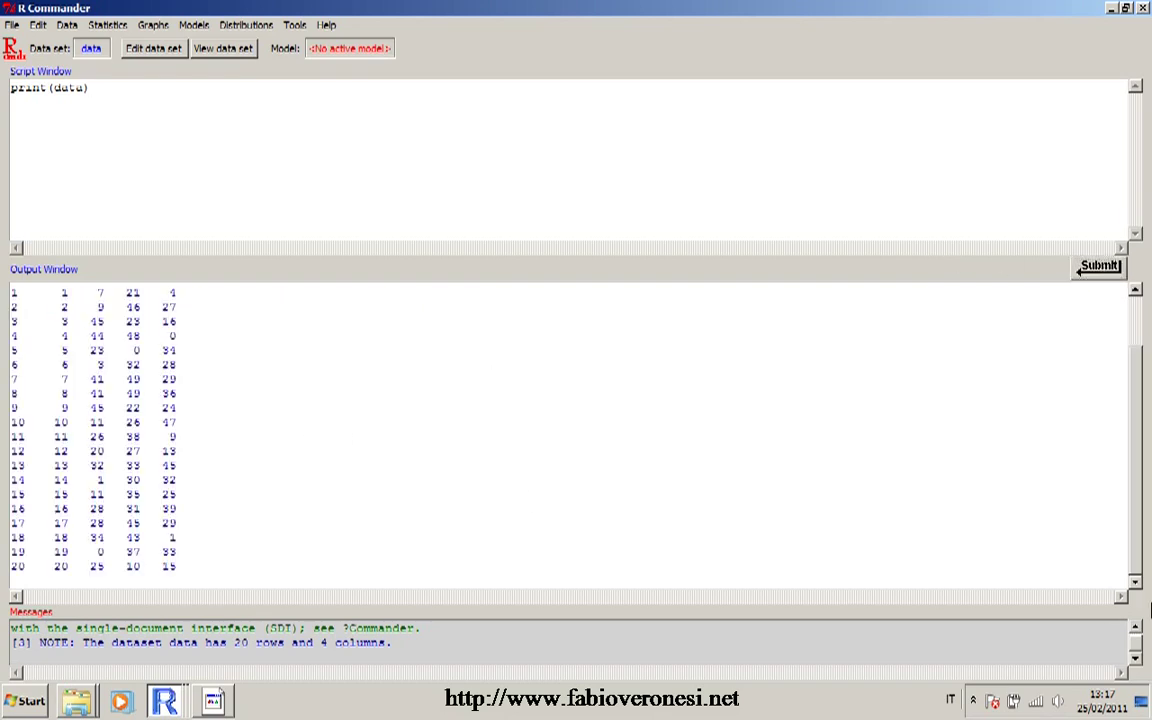
pyautogui.scroll(1, 1138, 533)
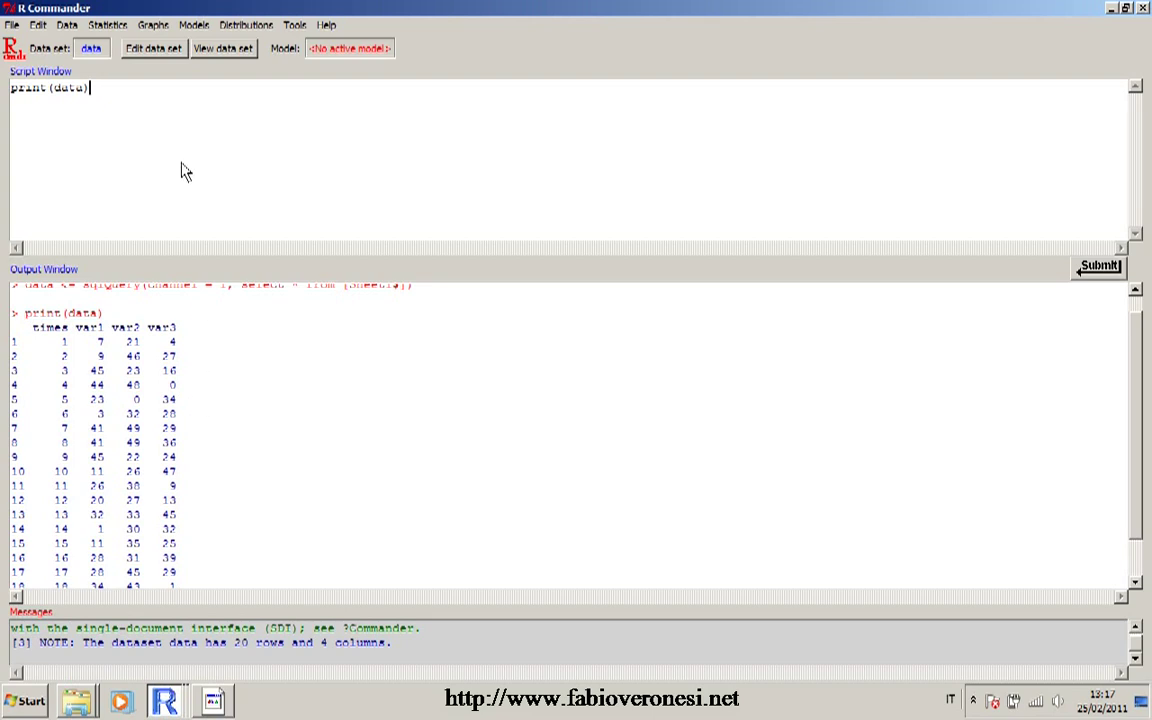
# Step: Add str(data) and data$times to the script and run each to inspect the data structure and the times column
pyautogui.press('Return')
pyautogui.write('str(data)')
pyautogui.click(1103, 270)
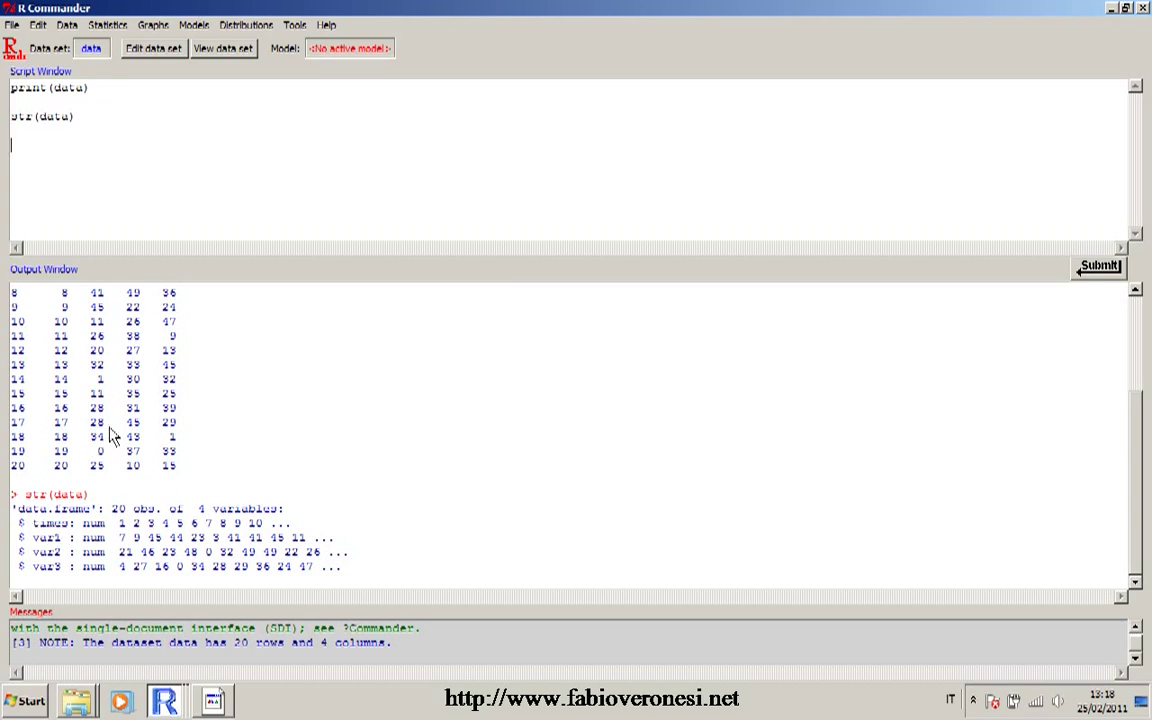
pyautogui.write('data$times')
pyautogui.click(1099, 265)
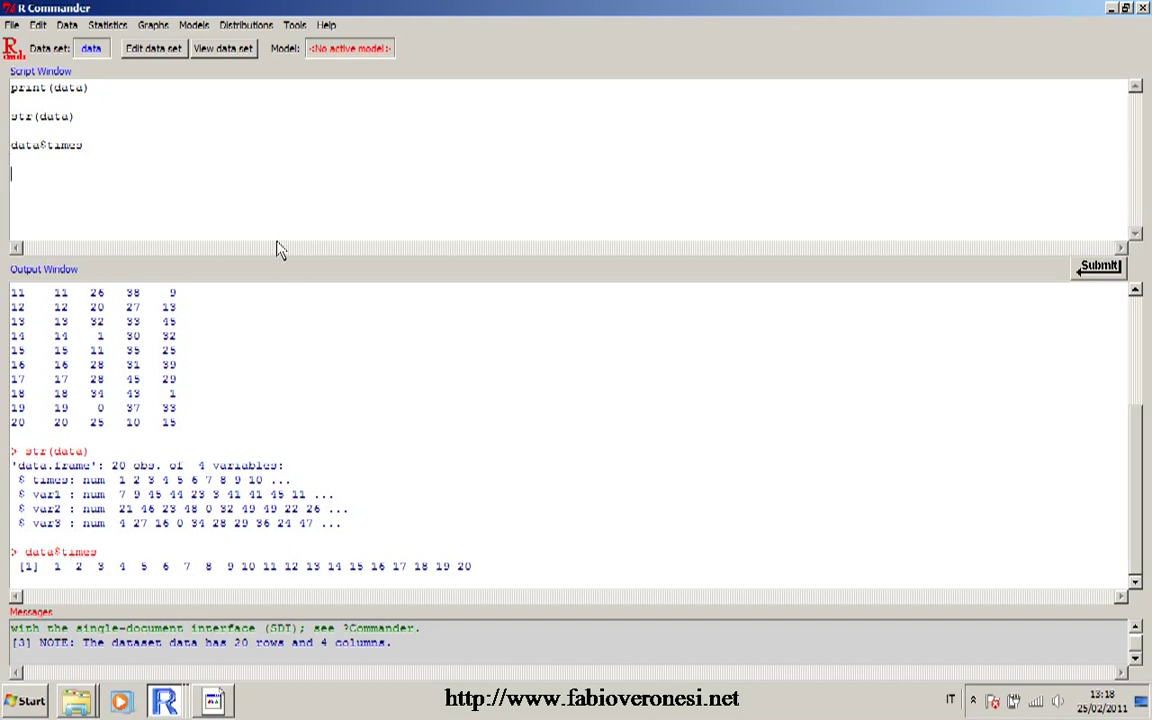
# Step: Add an empty plot() call to the script and set up a scatterplot with times as x-variable and var1 as y-variable
pyautogui.click(205, 170)
pyautogui.write('plot()')
pyautogui.click(168, 30)
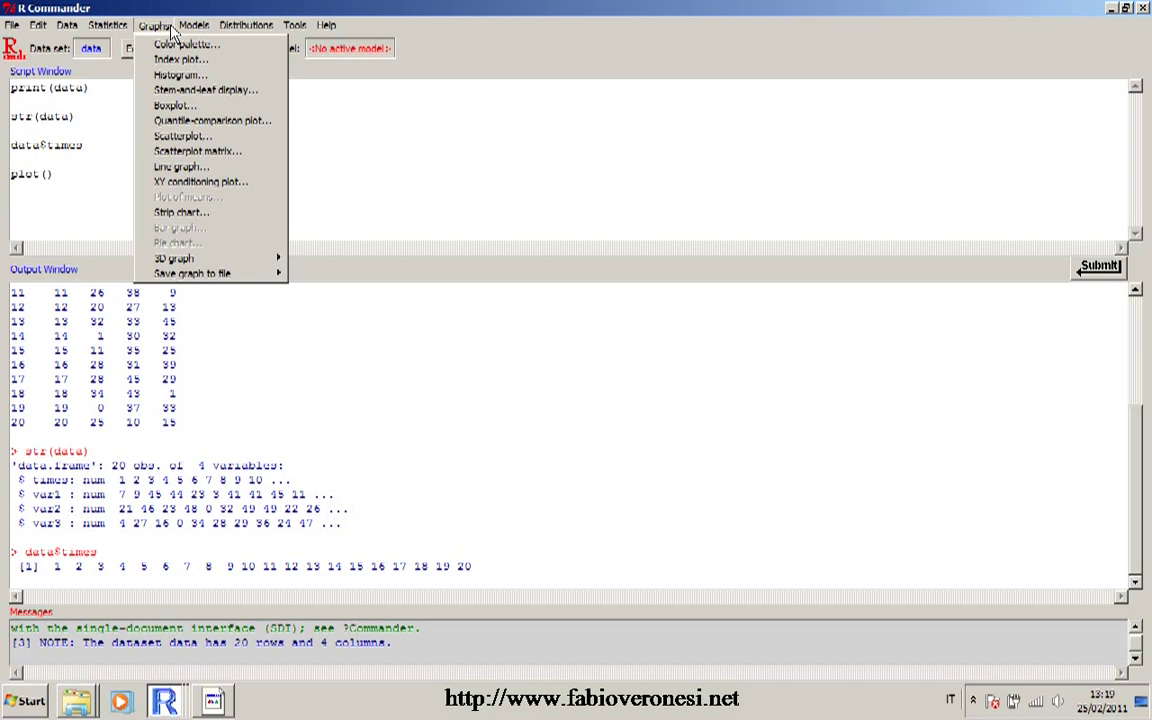
pyautogui.click(213, 146)
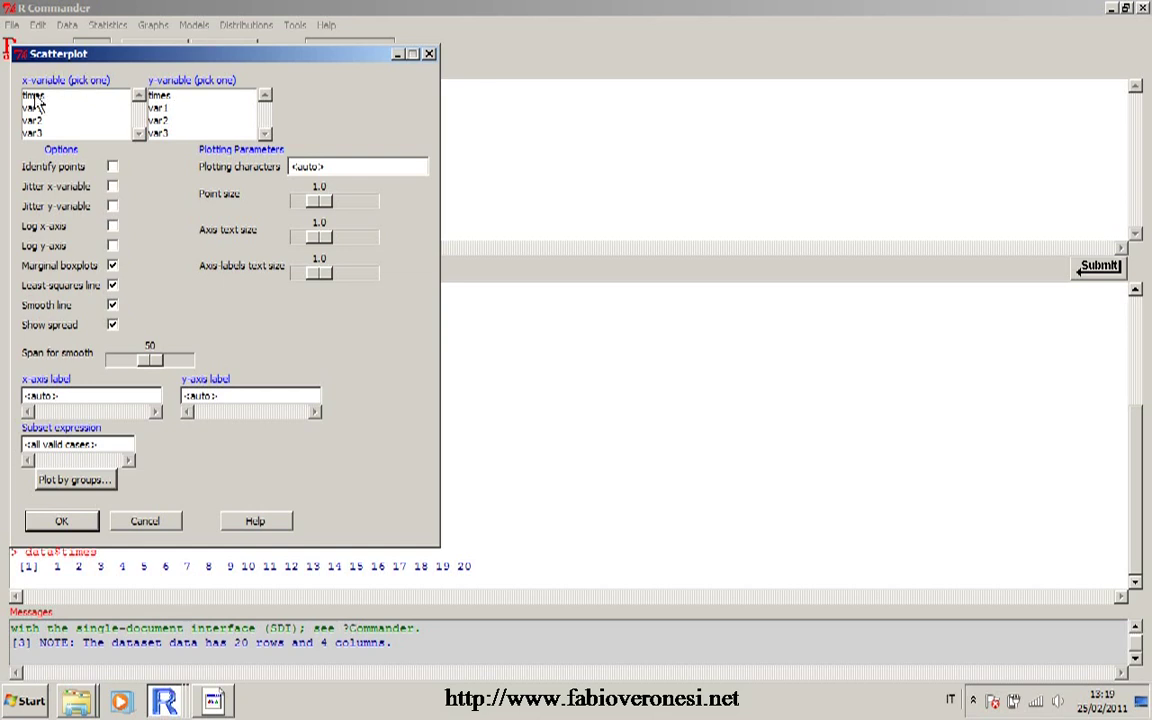
pyautogui.click(34, 96)
pyautogui.click(162, 108)
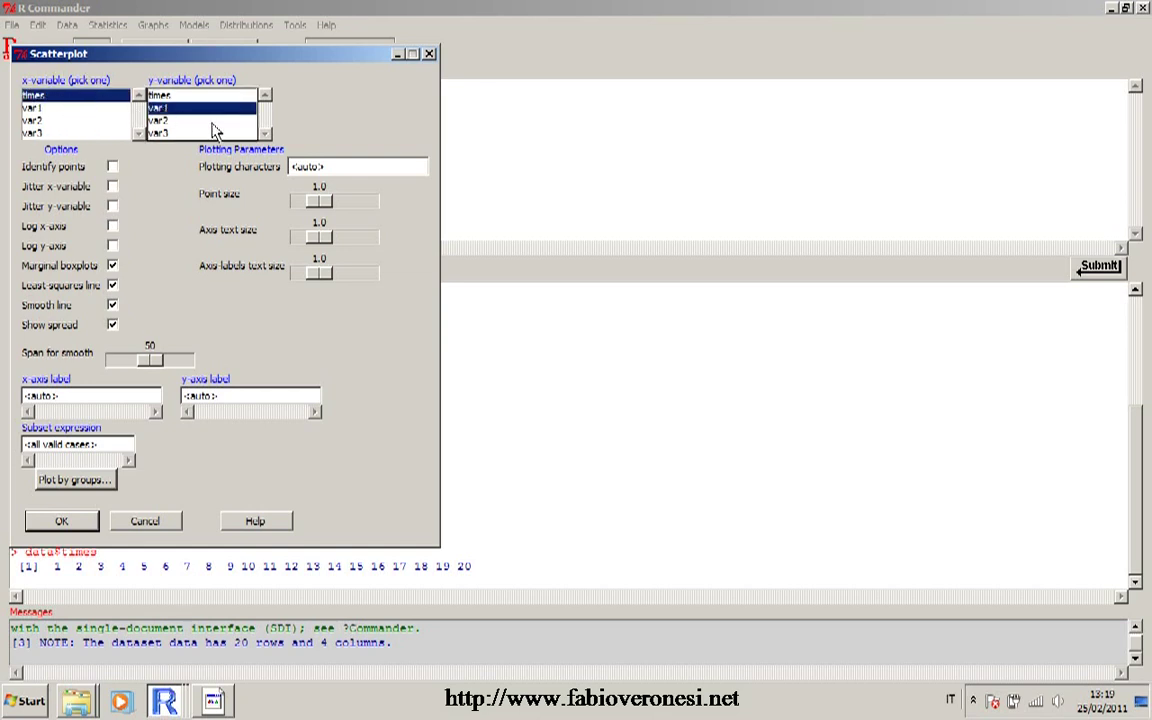
# Step: Label the scatterplot's x-axis Times and y-axis Variable 1, generate the plot, and close its graphics window after viewing
pyautogui.moveTo(85, 398); pyautogui.dragTo(14, 365)
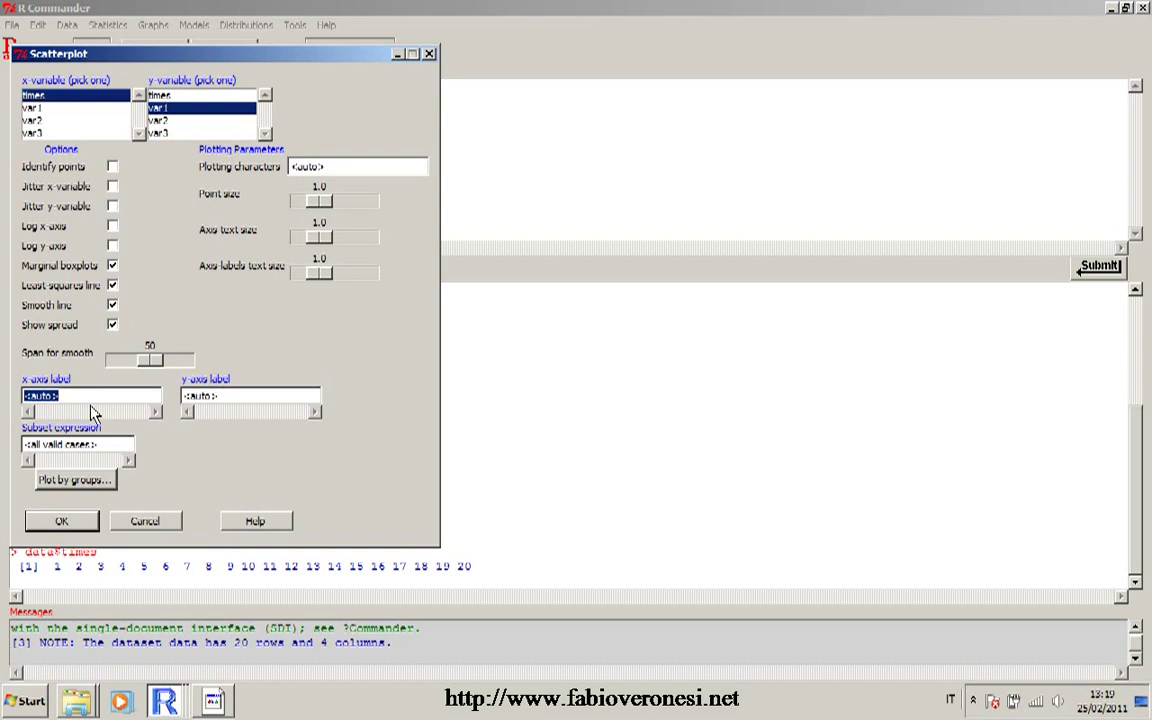
pyautogui.write('Times')
pyautogui.moveTo(226, 404); pyautogui.dragTo(176, 400)
pyautogui.write('Variable 1')
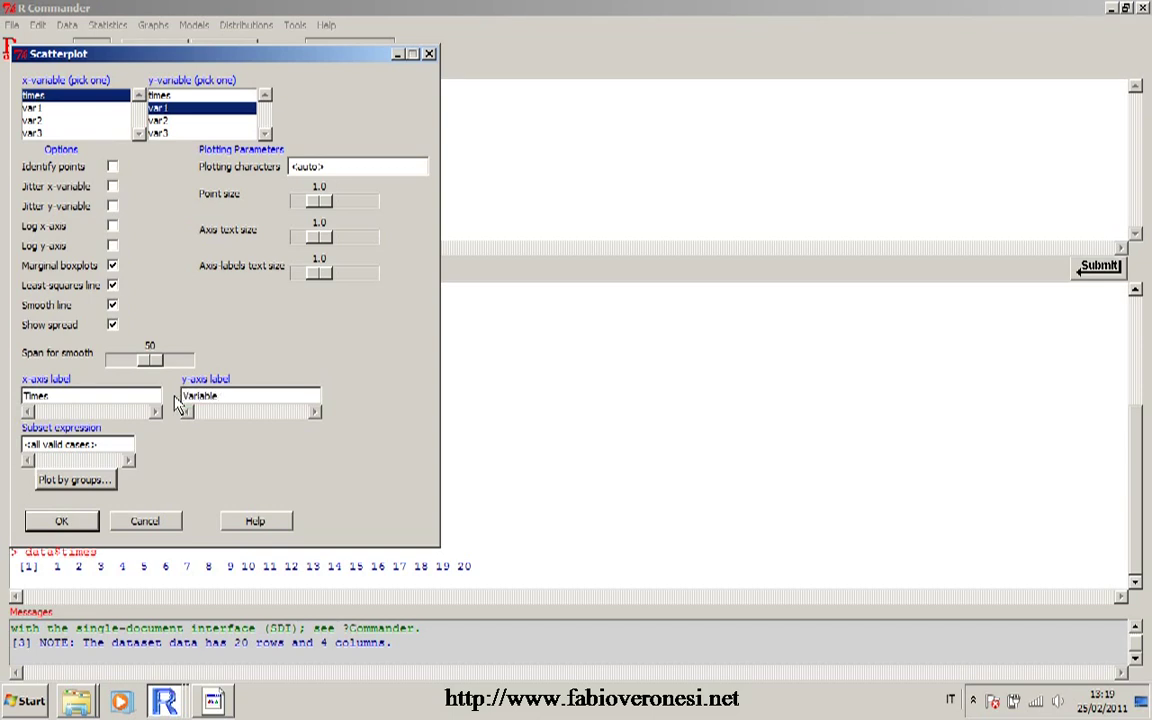
pyautogui.click(62, 521)
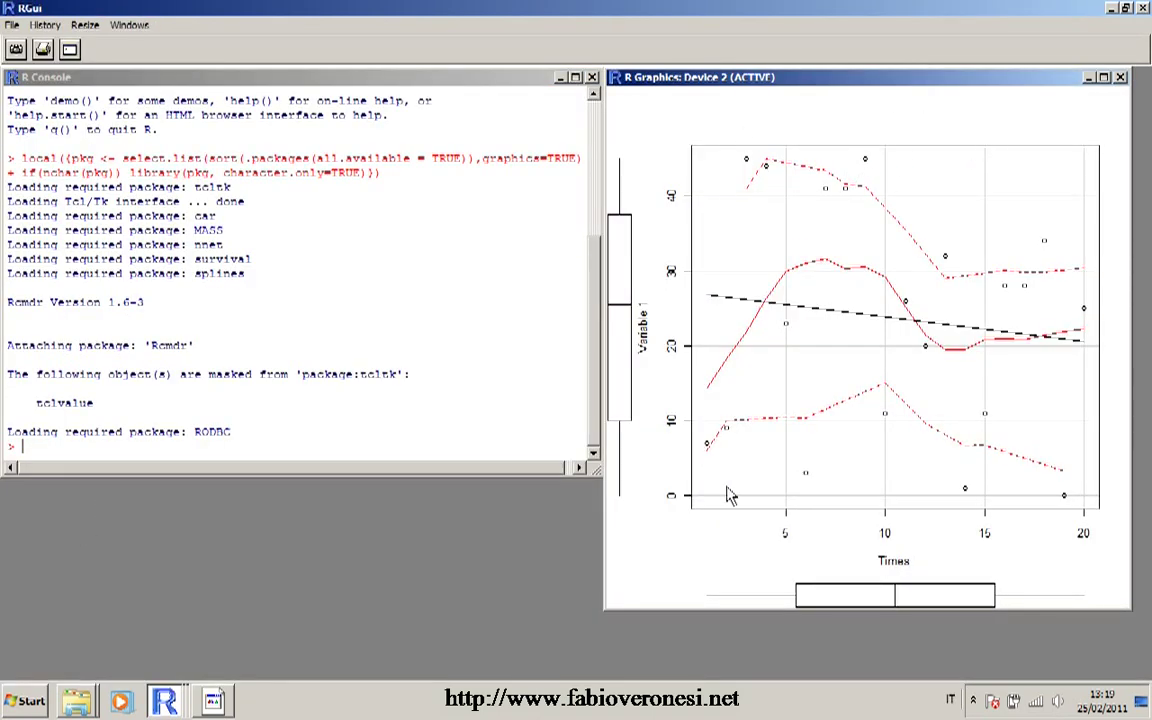
pyautogui.click(1121, 78)
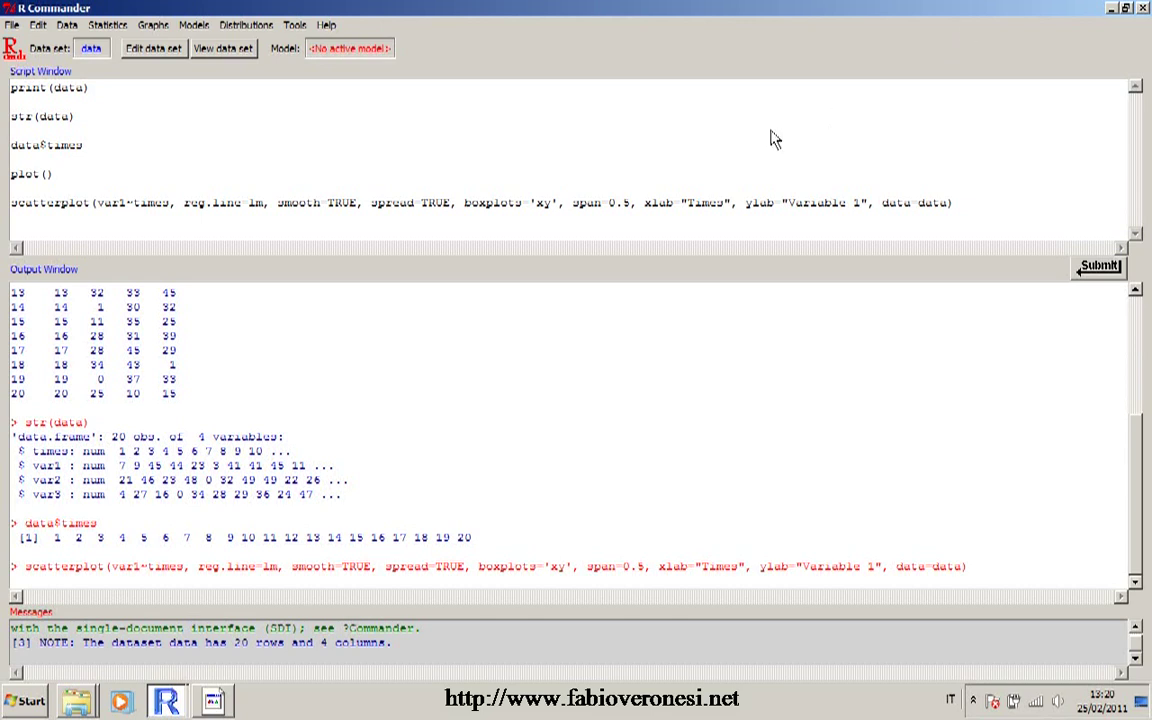
# Step: Add plot(data$times,data$var1) to the script, run it, and close the resulting plot to return to R Commander
pyautogui.click(957, 208)
pyautogui.press('Return')
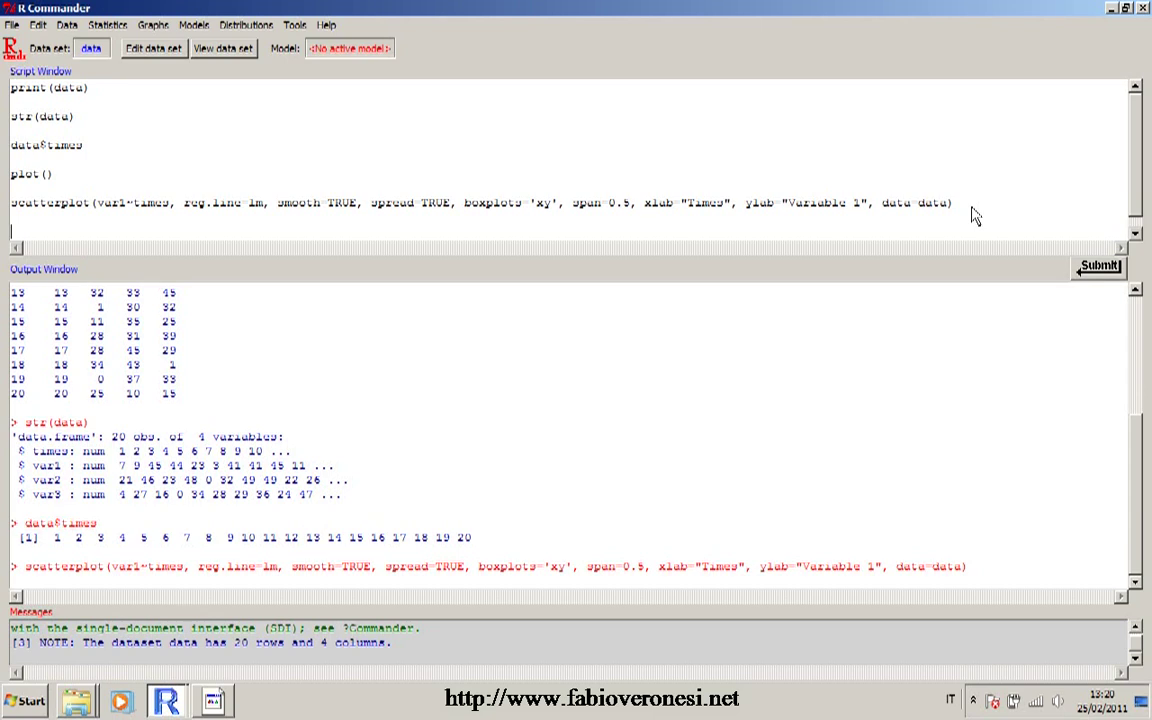
pyautogui.write('lot(')
pyautogui.write('data$times,data$var1')
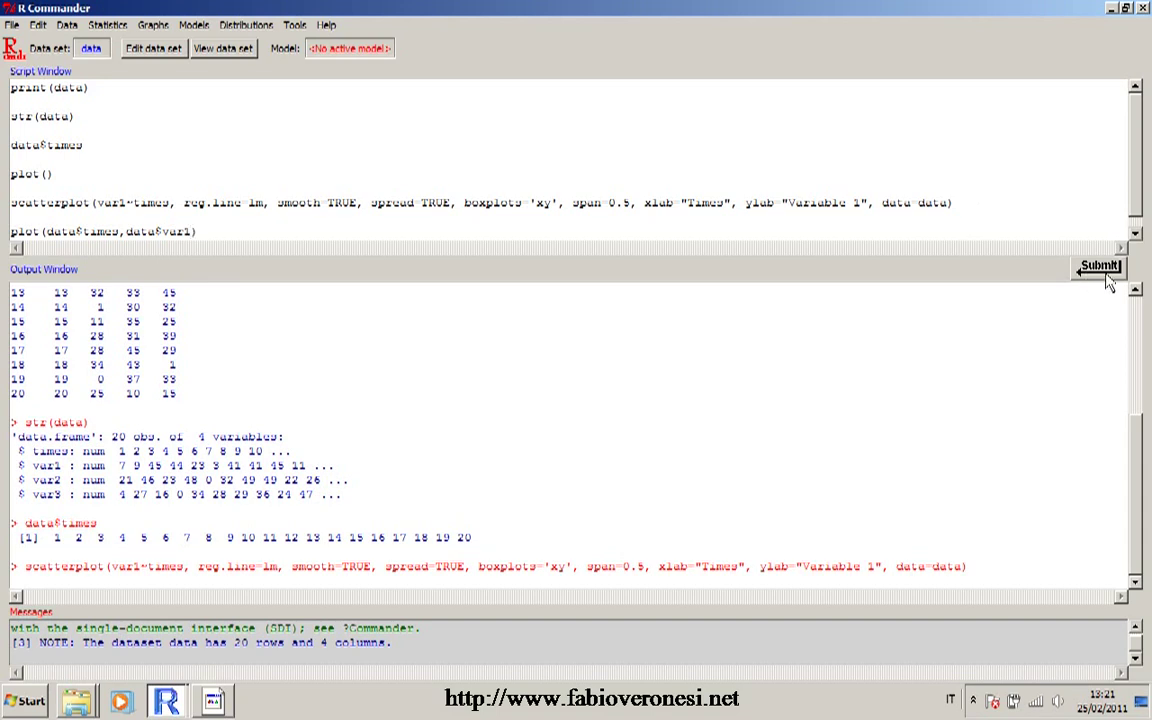
pyautogui.hotkey('ctrl', 'r')
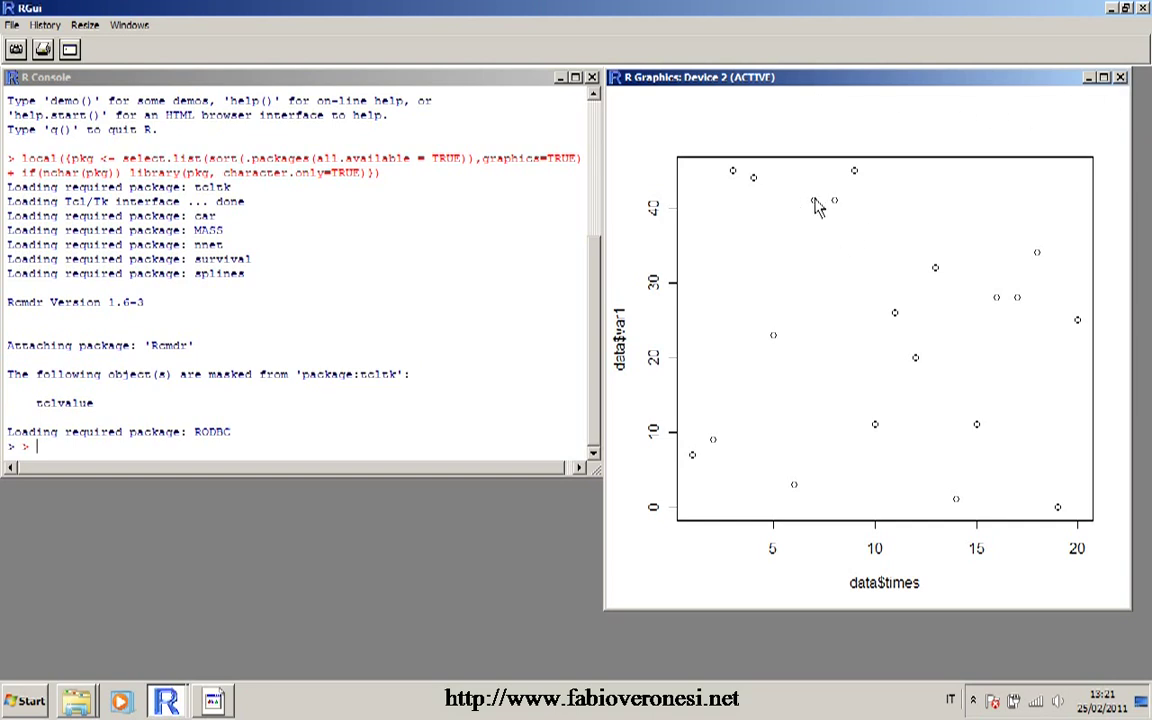
pyautogui.click(1122, 78)
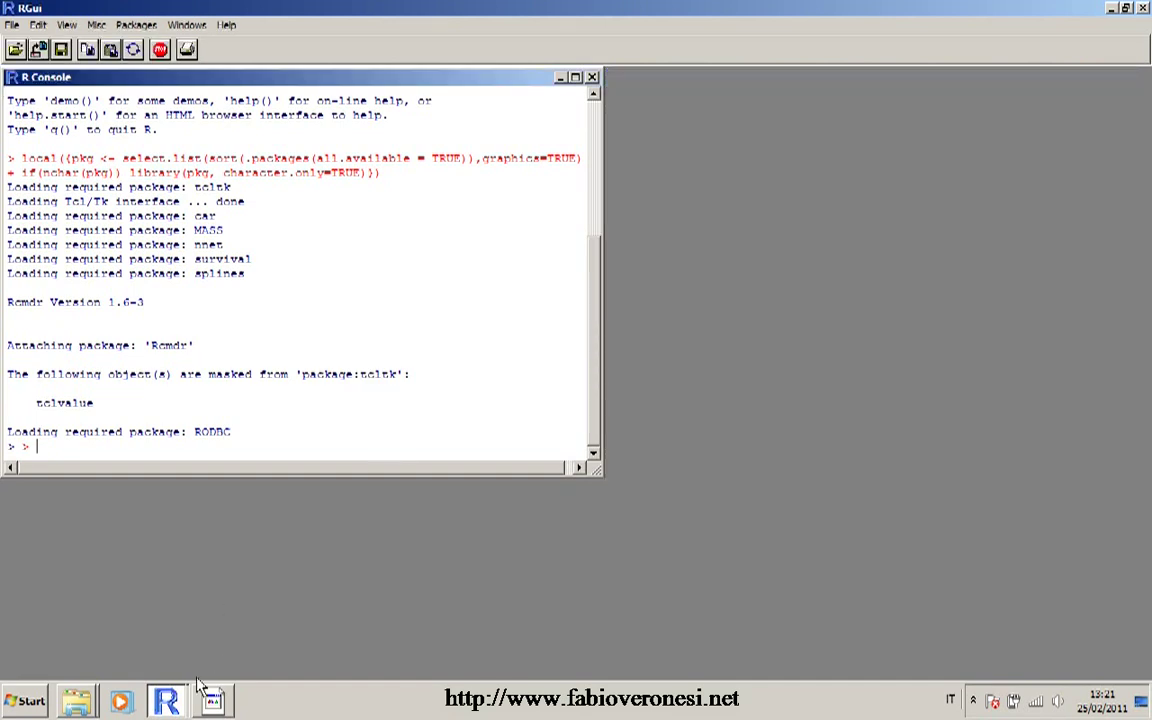
pyautogui.hotkey('alt', 'Tab')
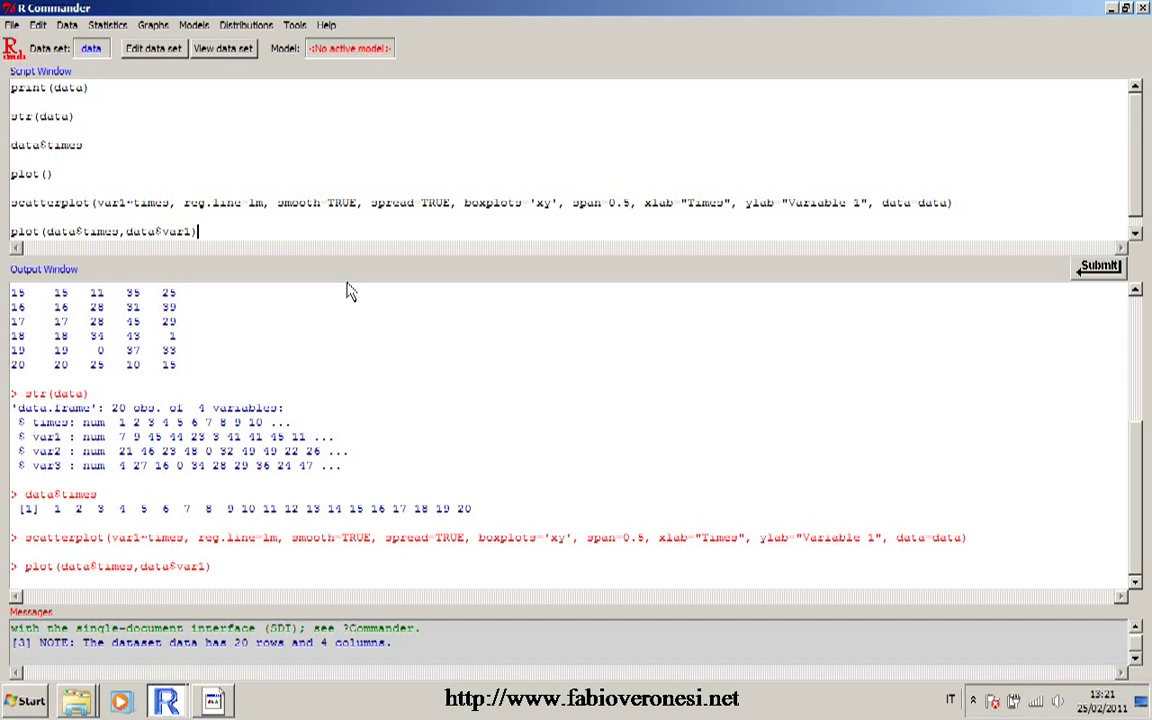
# Step: Add help(plot) on a new script line and run it to open the plot function's documentation
pyautogui.tripleClick(196, 236)
pyautogui.click(196, 236)
pyautogui.press('Return')
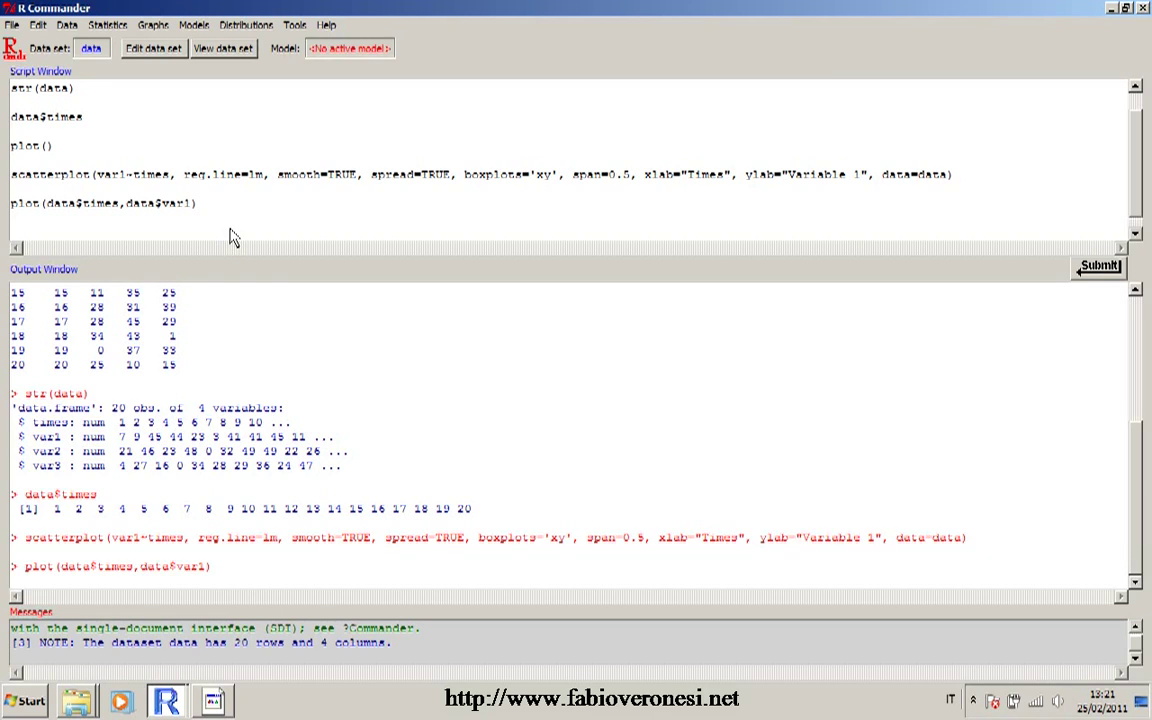
pyautogui.write('he')
pyautogui.write('lp(da')
pyautogui.press('BackSpace')
pyautogui.press('BackSpace')
pyautogui.write('plot)')
pyautogui.click(1100, 266)
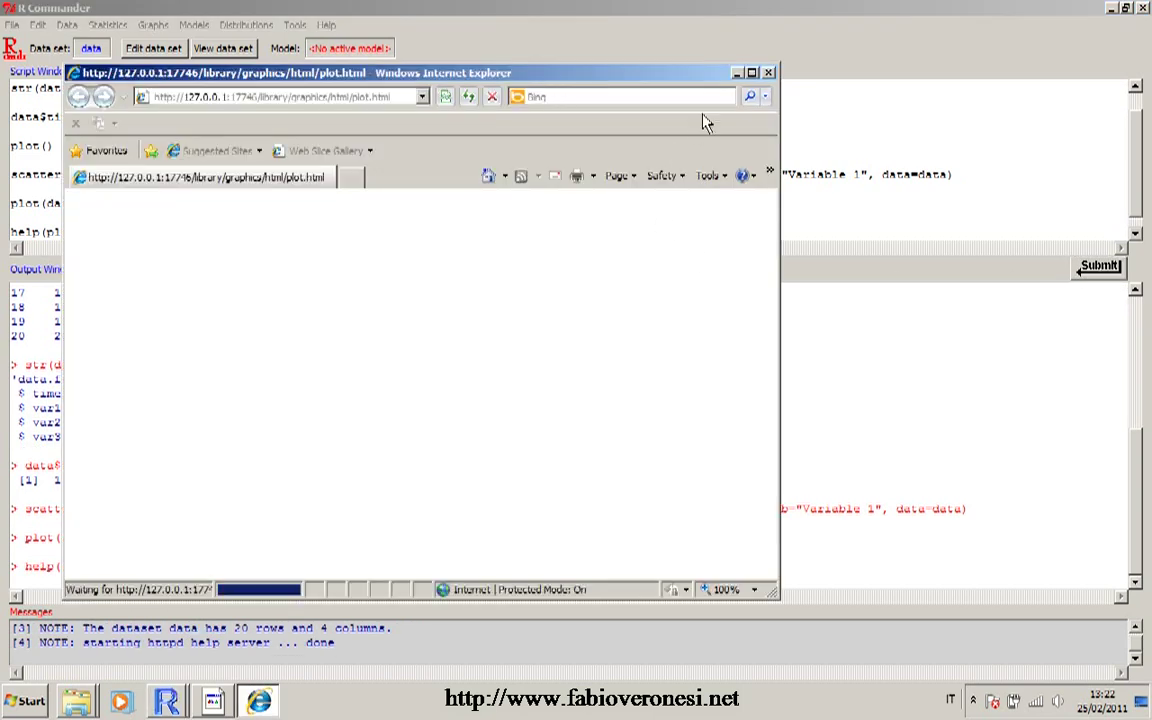
# Step: Examine the arguments and plot types in the plot documentation and close the help page
pyautogui.click(751, 73)
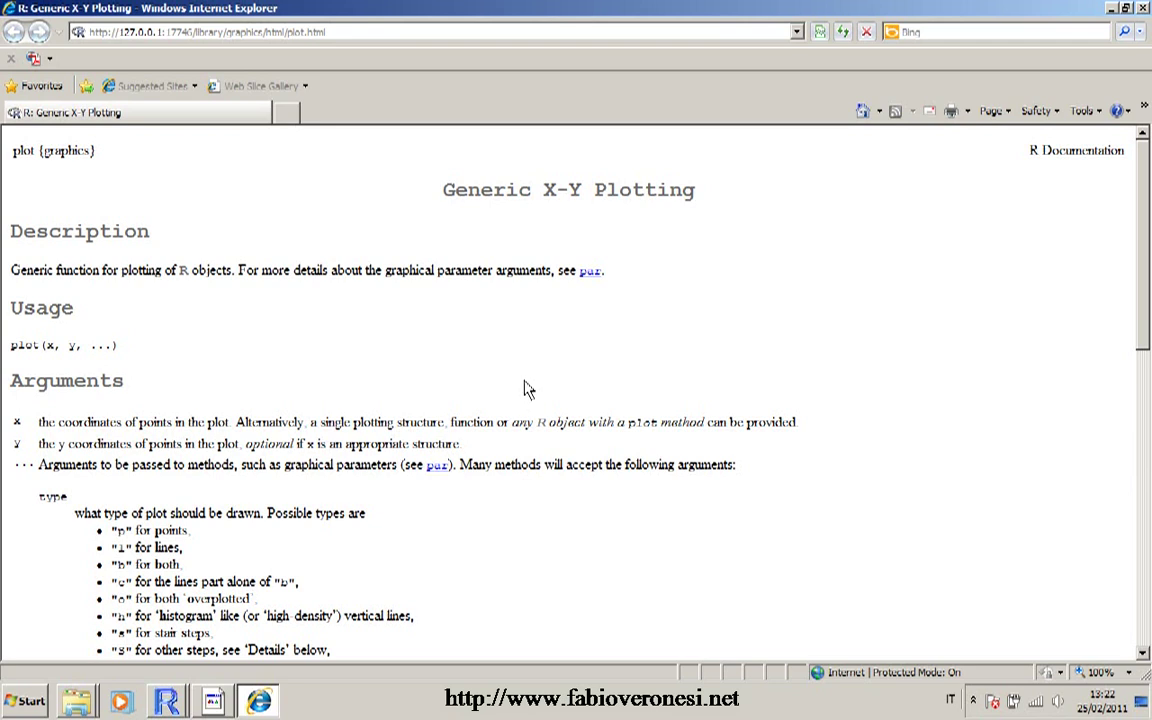
pyautogui.moveTo(1146, 215); pyautogui.dragTo(1146, 244)
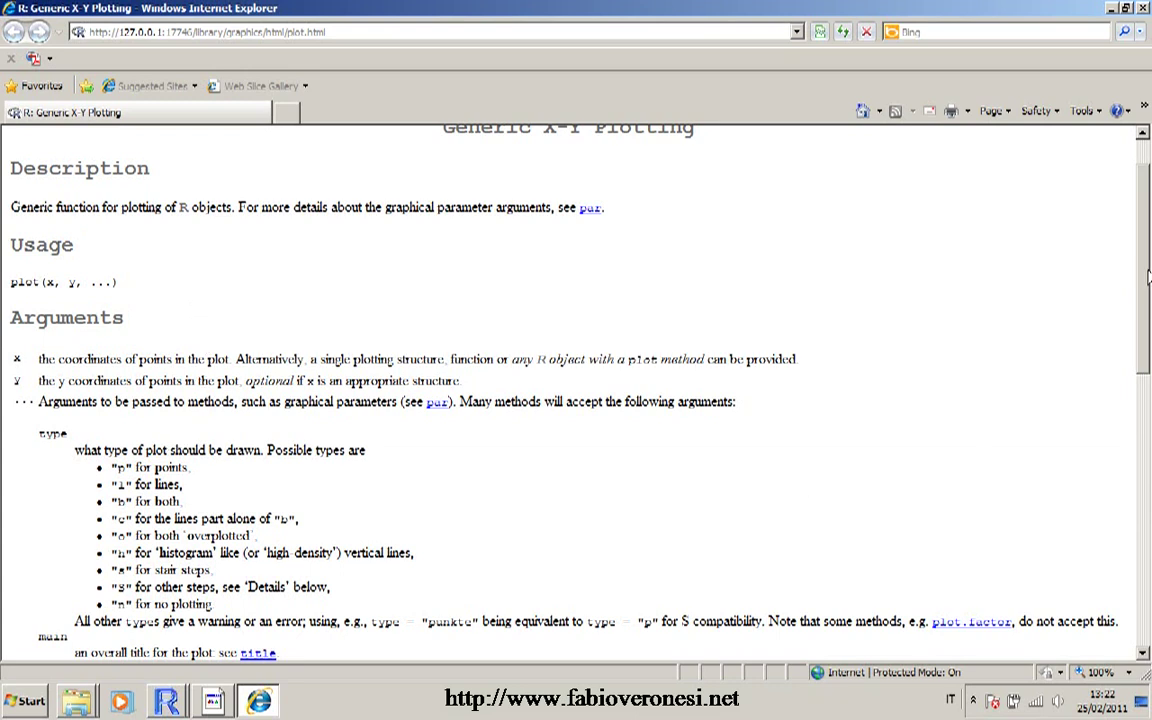
pyautogui.scroll(-4, 938, 352)
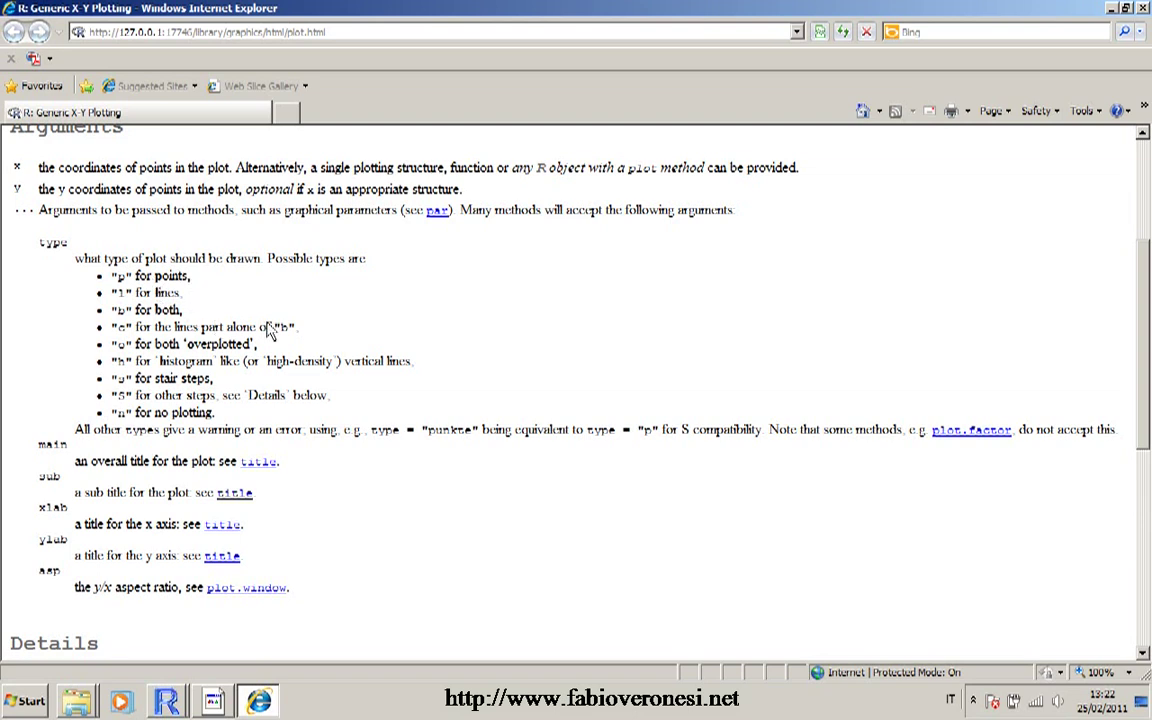
pyautogui.click(1142, 8)
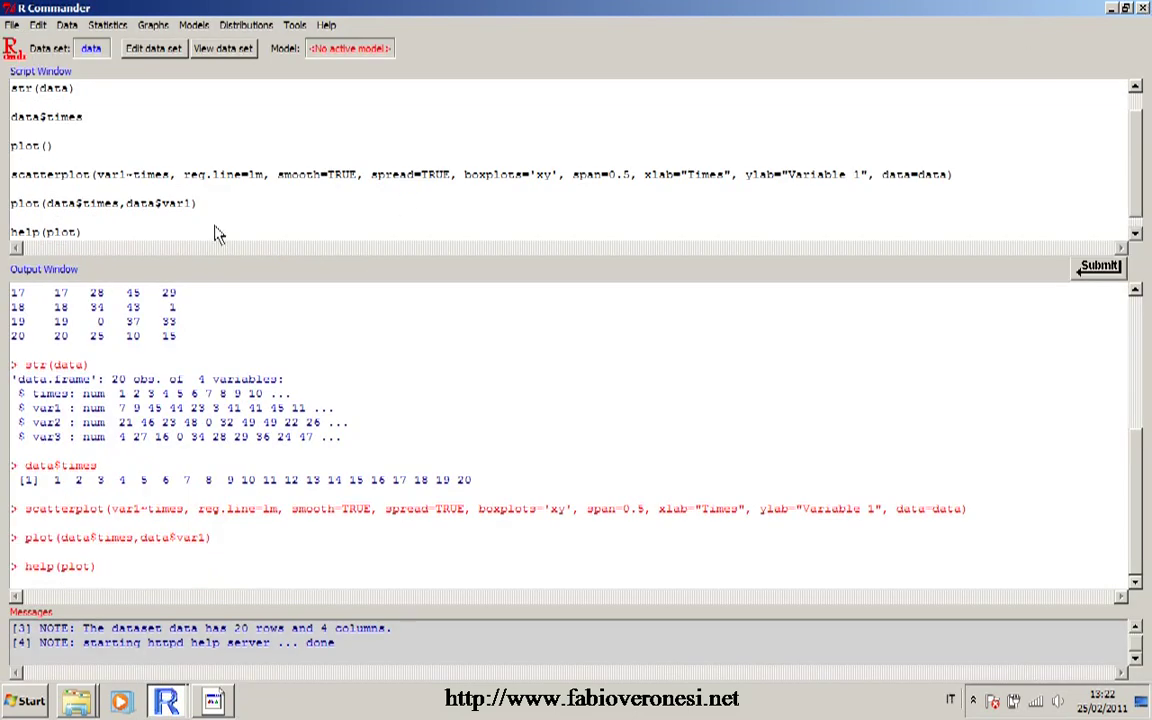
# Step: Delete the help(plot) line and add xlab="Times" and ylab="Variable 1" to the plot(data$times,data$var1) call
pyautogui.moveTo(90, 232); pyautogui.dragTo(10, 235)
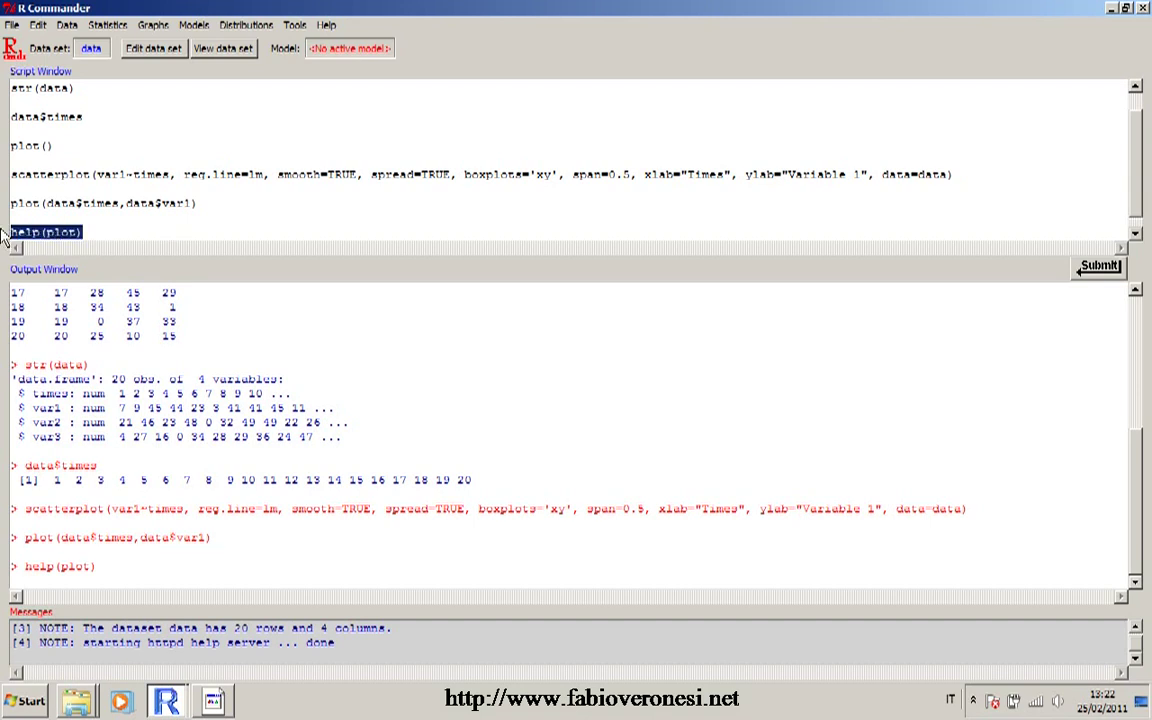
pyautogui.press('Delete')
pyautogui.click(194, 205)
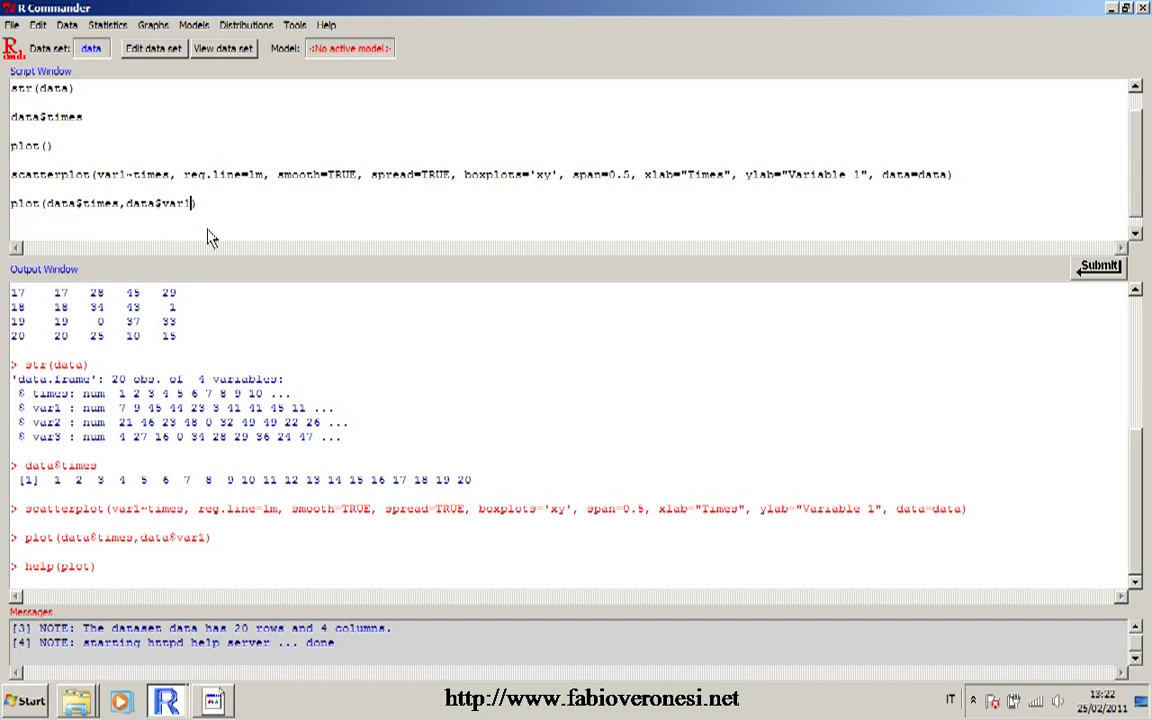
pyautogui.write(',xlab="')
pyautogui.write('Times"",ylab')
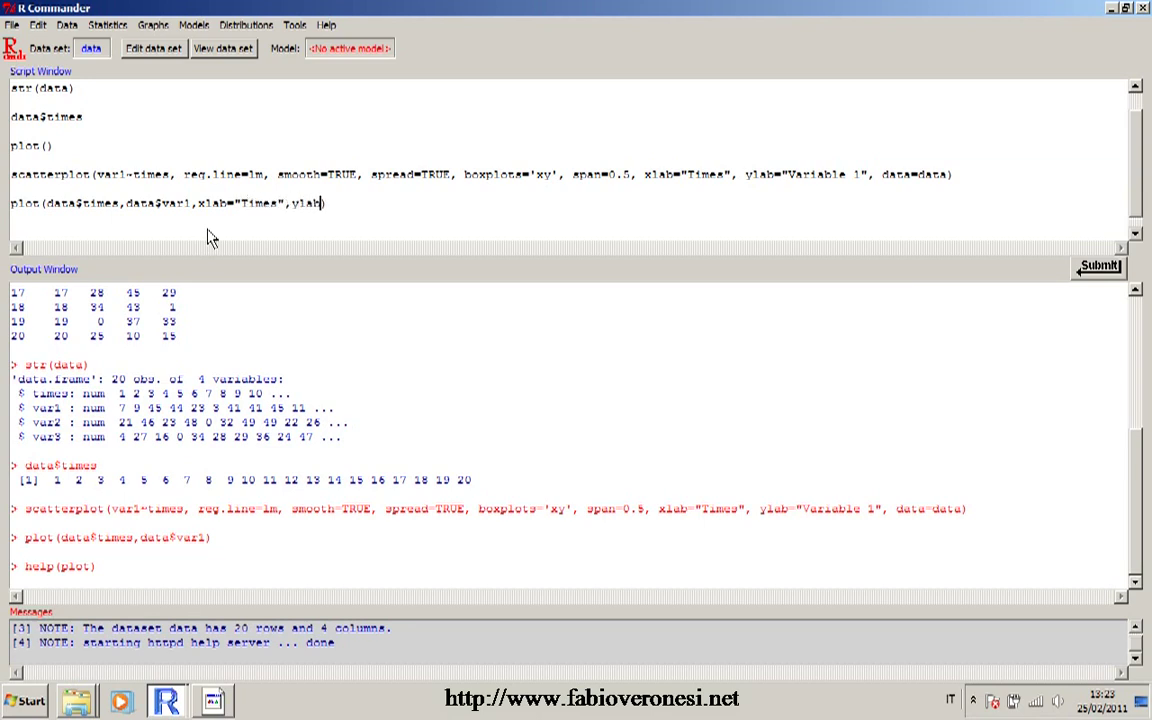
pyautogui.write('="Variable 1"')
# Step: Run the plot call with its axis labels, close the resulting graphics window and return to R Commander
pyautogui.click(1100, 266)
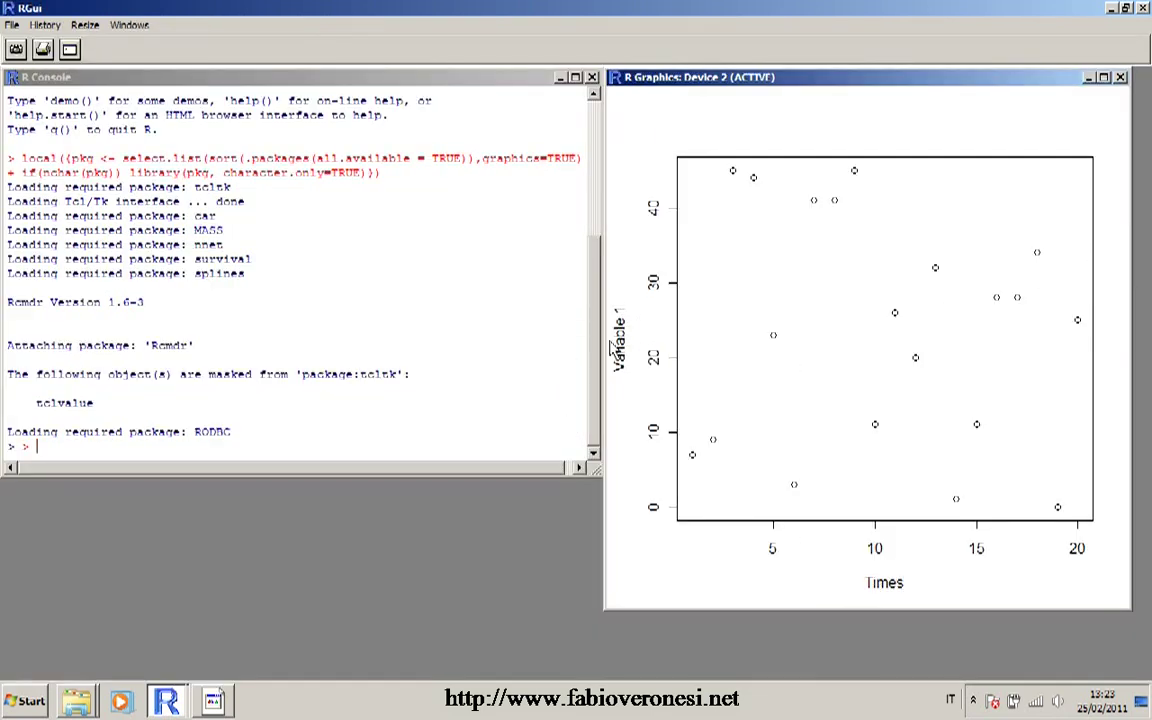
pyautogui.click(1120, 78)
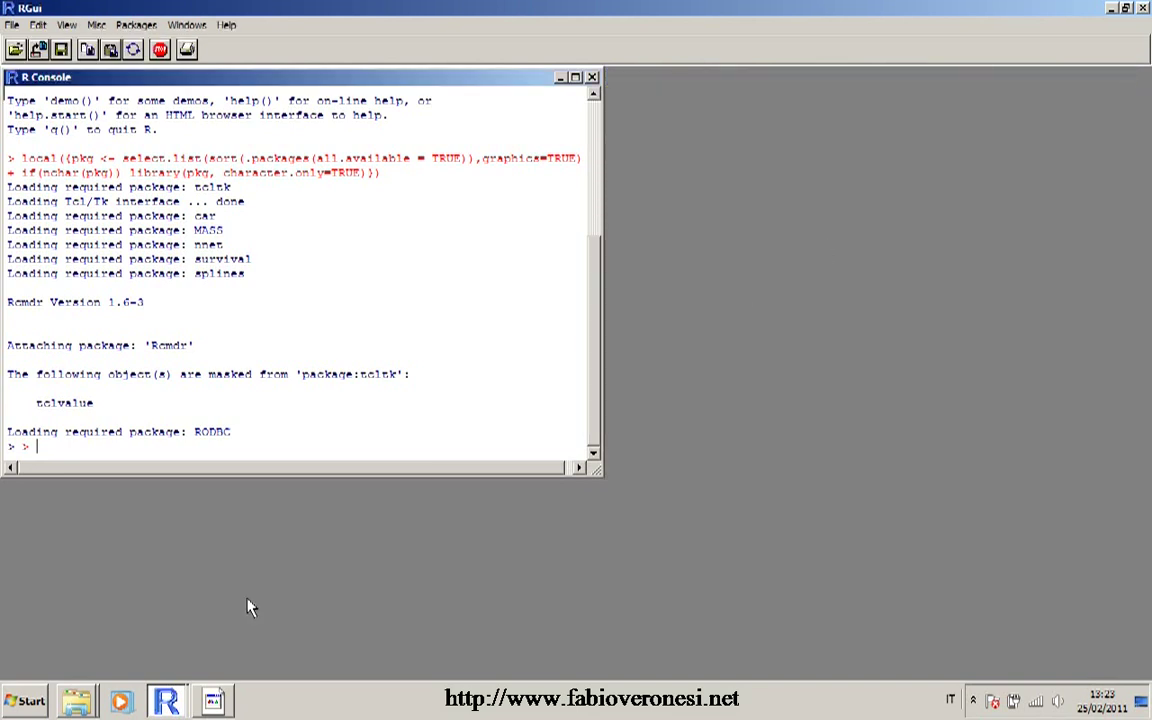
pyautogui.click(166, 700)
pyautogui.click(162, 592)
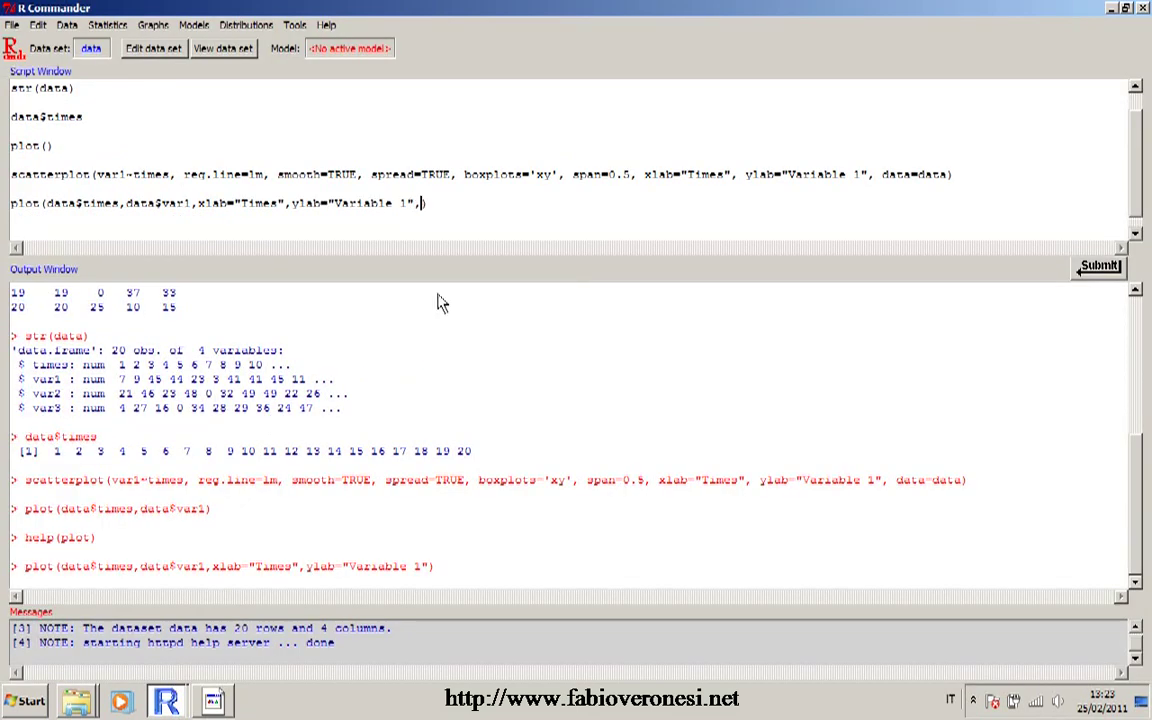
# Step: Add main="Title" to the plot call, run it, and close the resulting plot to return to the script
pyautogui.write('main="Title"')
pyautogui.click(1100, 266)
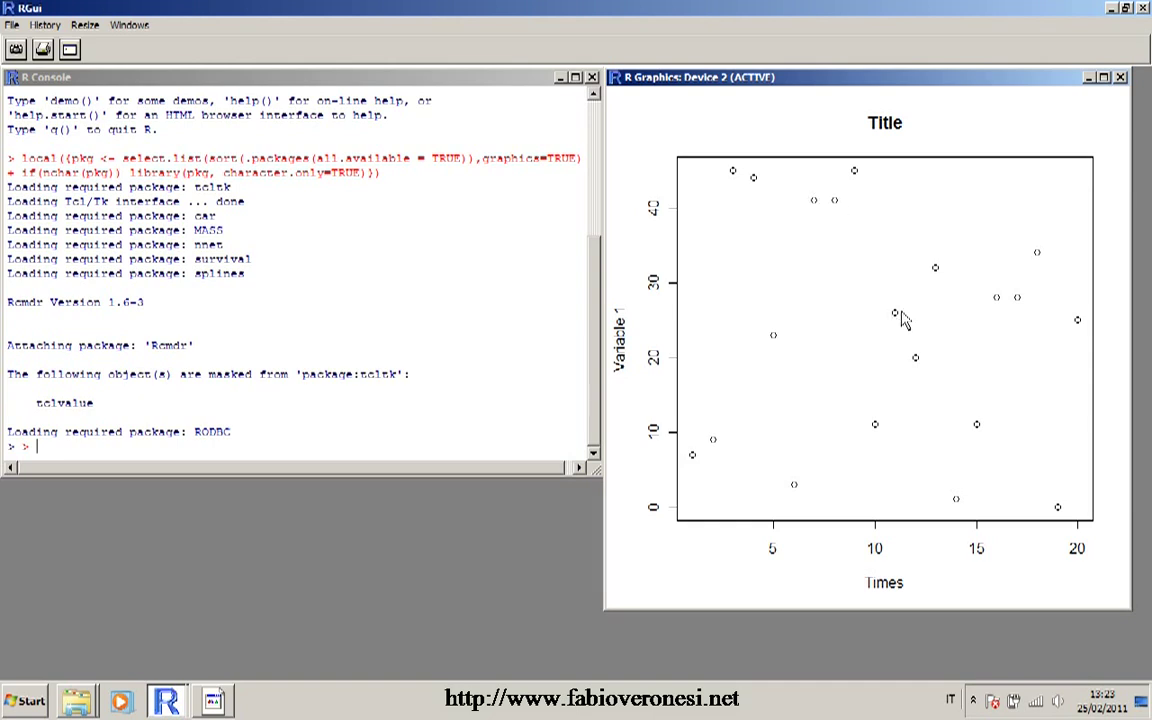
pyautogui.click(1120, 77)
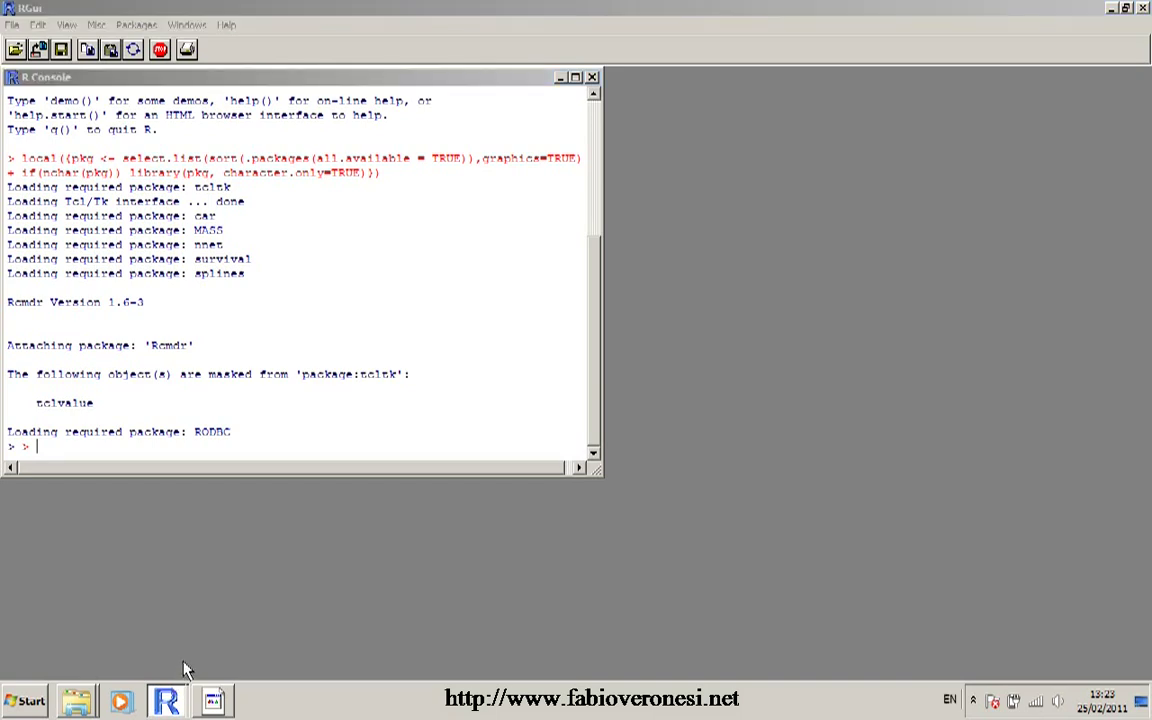
pyautogui.hotkey('alt', 'Tab')
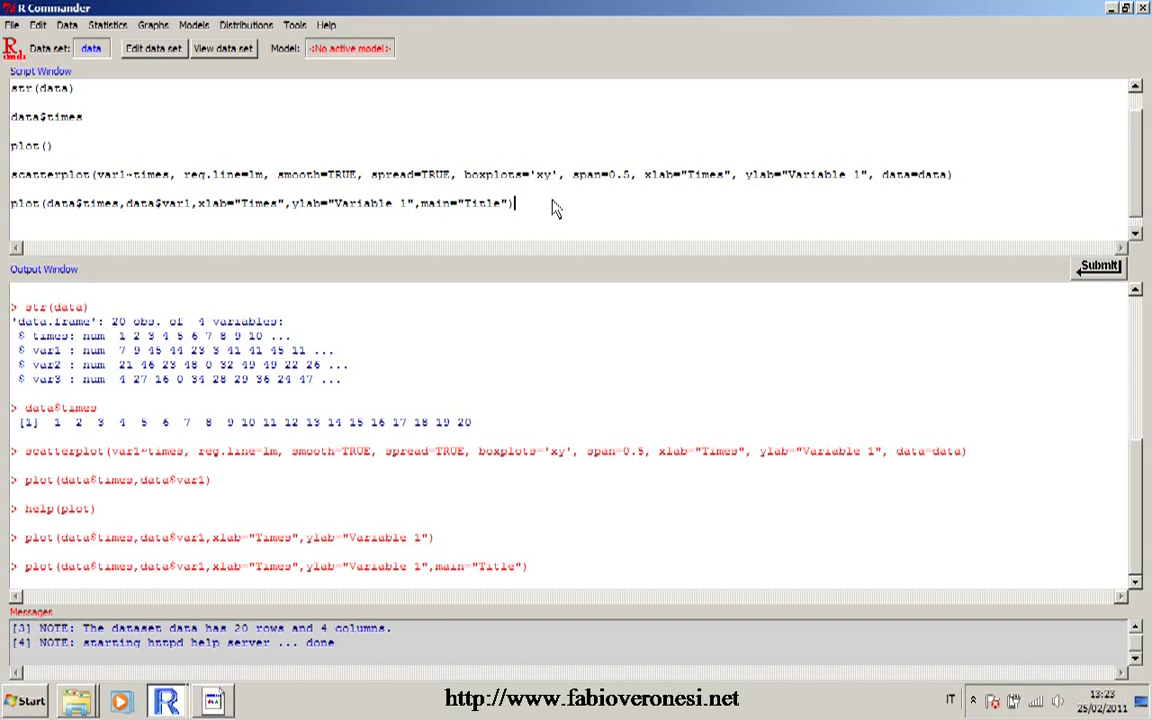
# Step: Add pch=16 and cex=1 to the plot call, run it, and close the resulting plot
pyautogui.press('Left')
pyautogui.write(',pch=16,cex=')
pyautogui.write('1')
pyautogui.click(1097, 272)
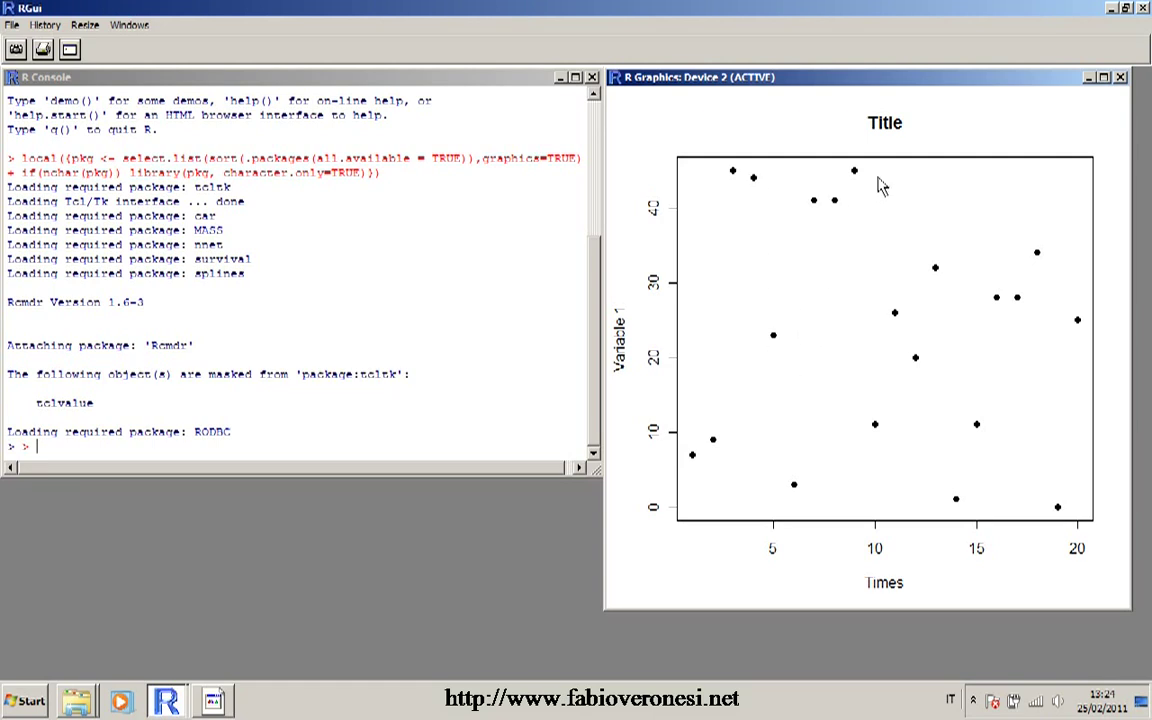
pyautogui.click(1121, 78)
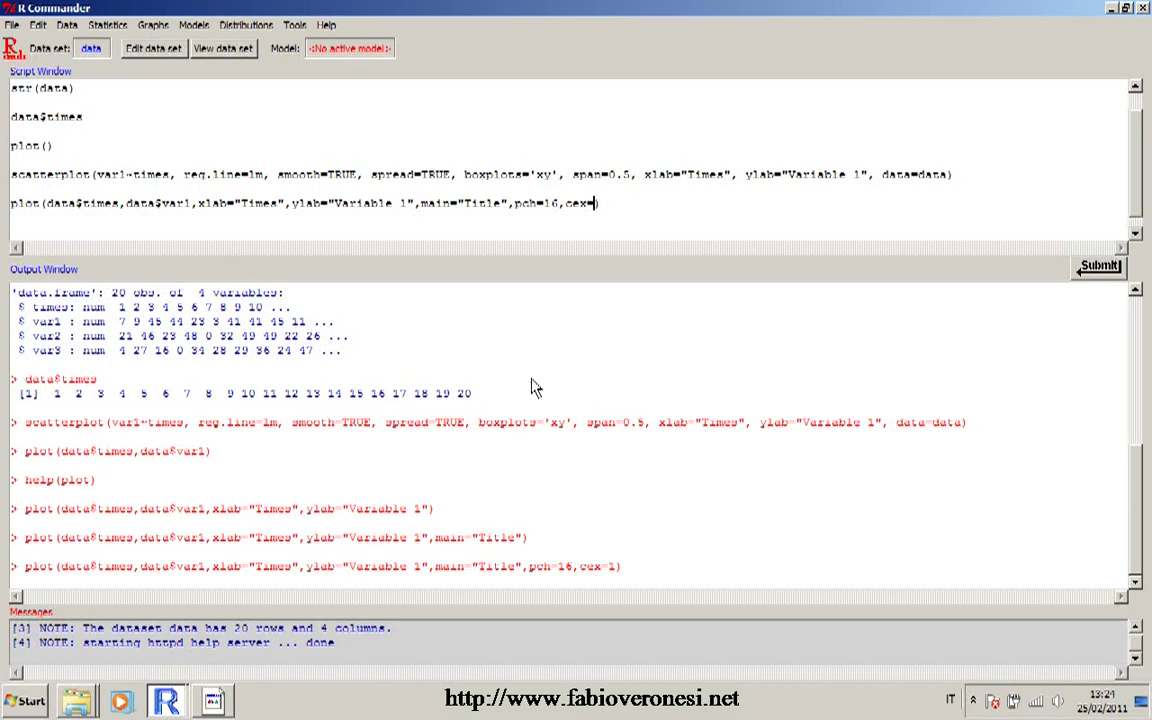
# Step: Set cex to 2 in the plot call, run it, and close the plot to return to the script
pyautogui.hotkey('ctrl', 'r')
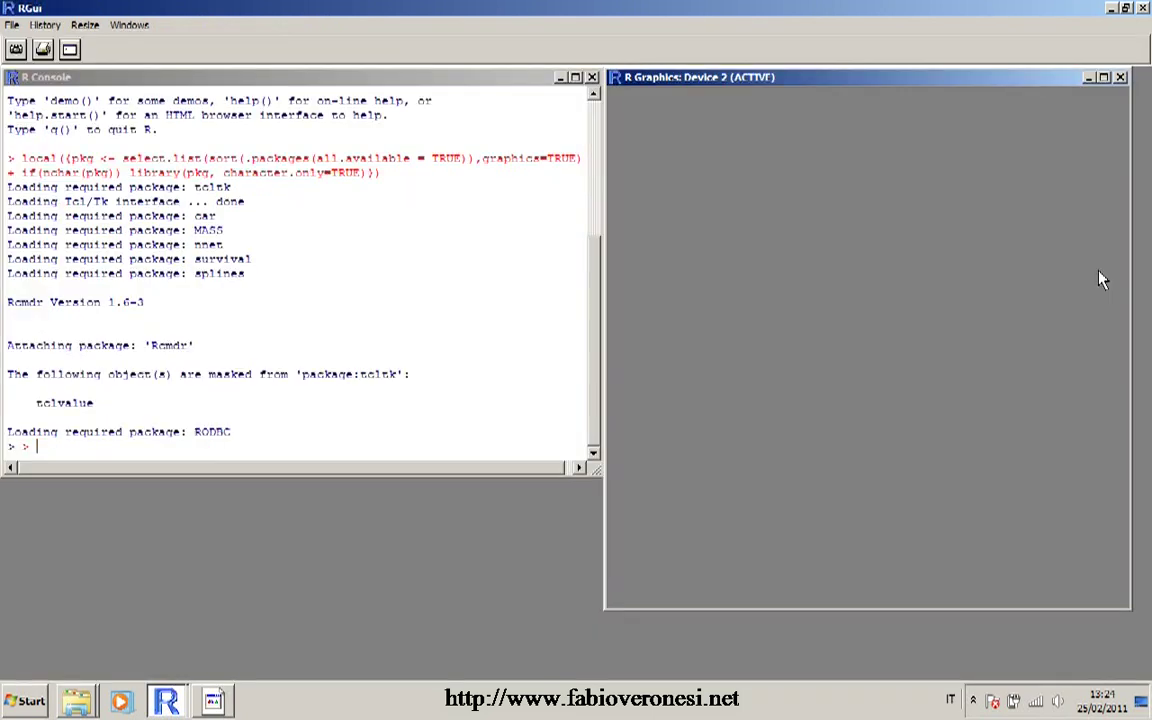
pyautogui.click(1121, 78)
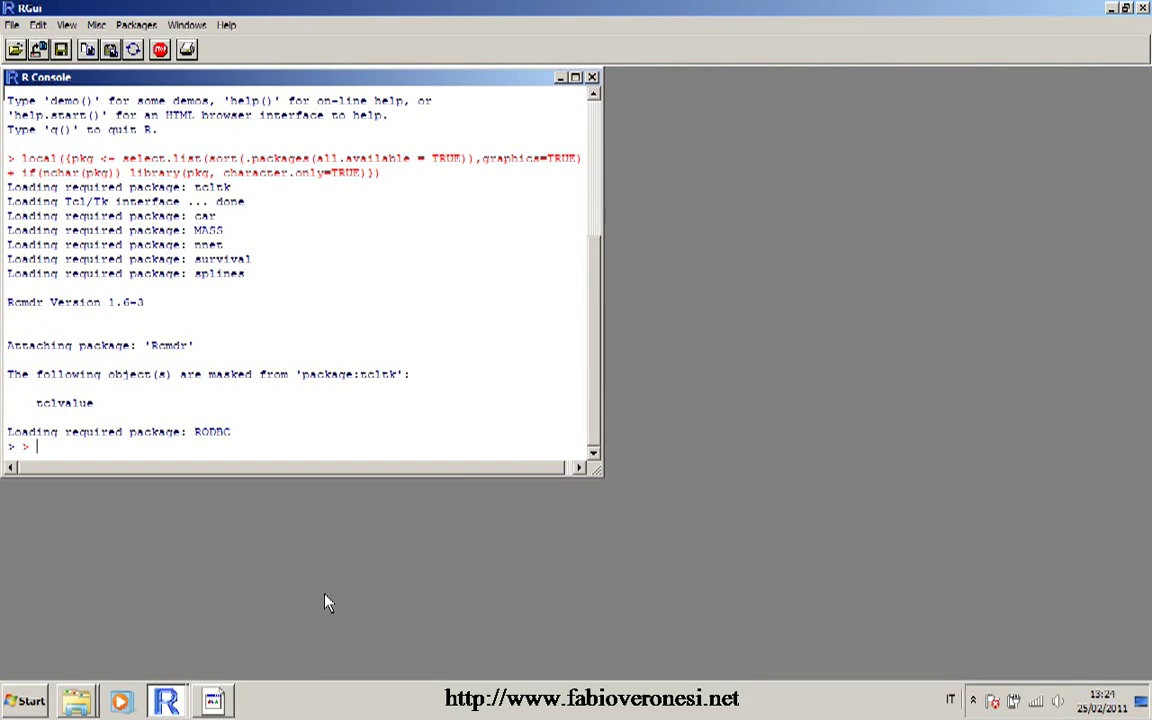
pyautogui.click(158, 703)
# Step: Add col="red" to the plot call, run it, and close the resulting plot to return to R Commander
pyautogui.write(',col="red"')
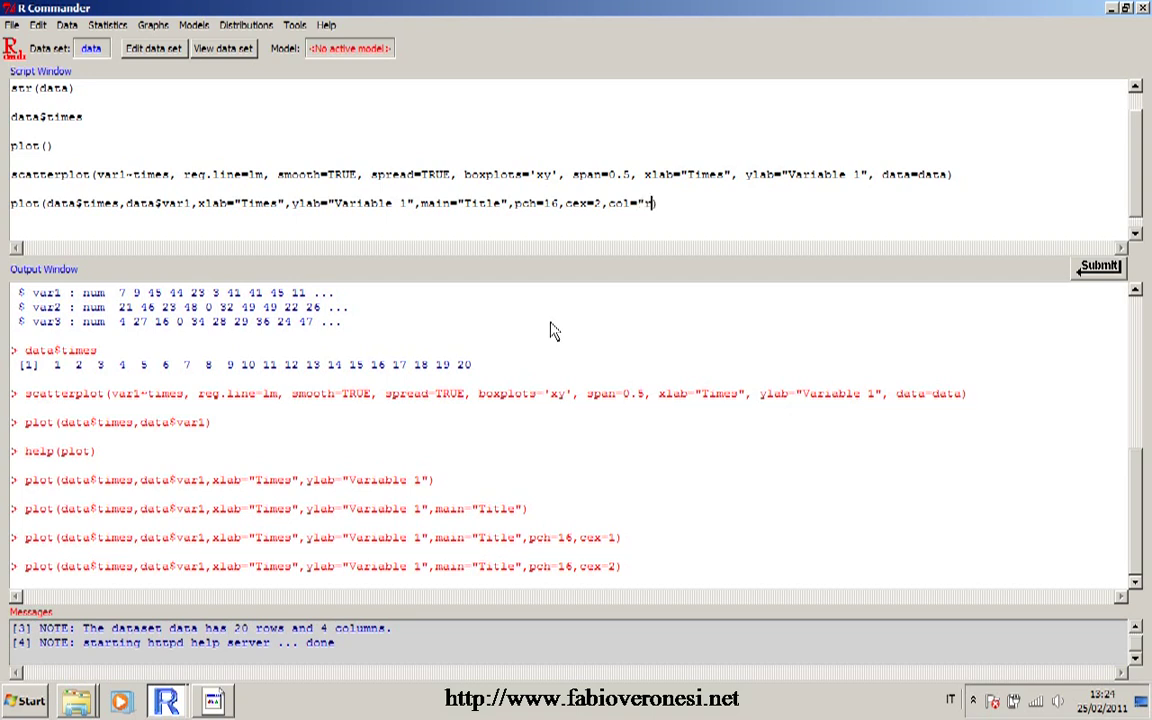
pyautogui.click(1100, 265)
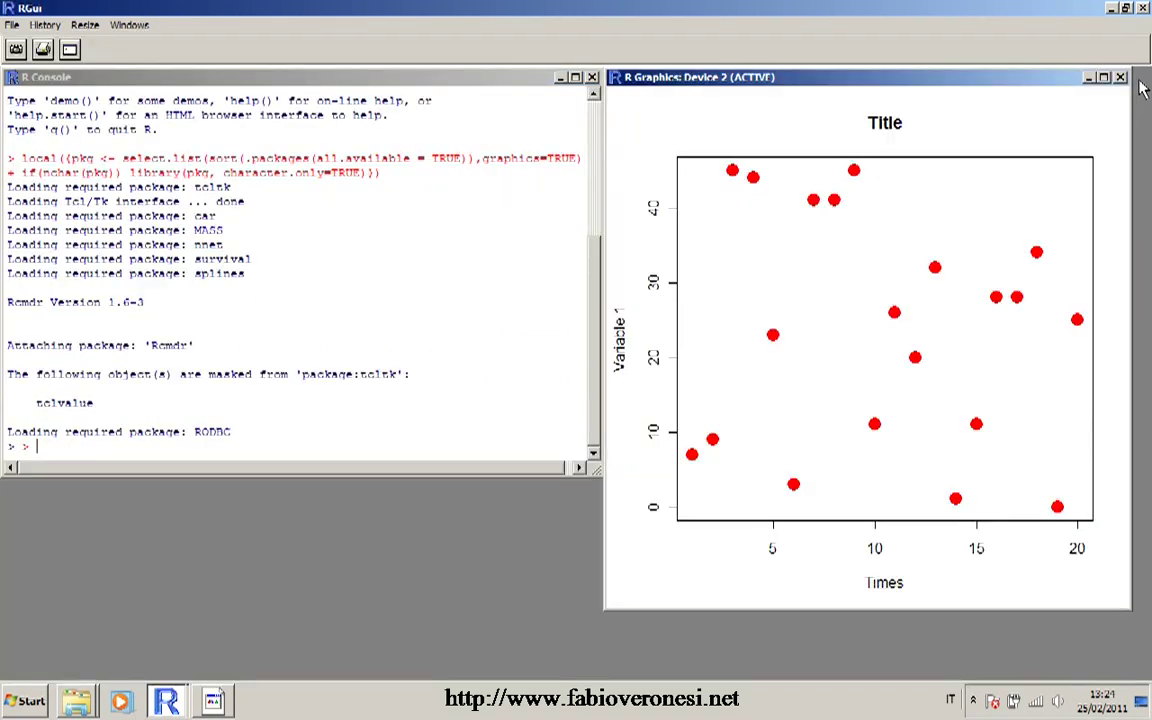
pyautogui.hotkey('ctrl', 'F4')
pyautogui.click(213, 700)
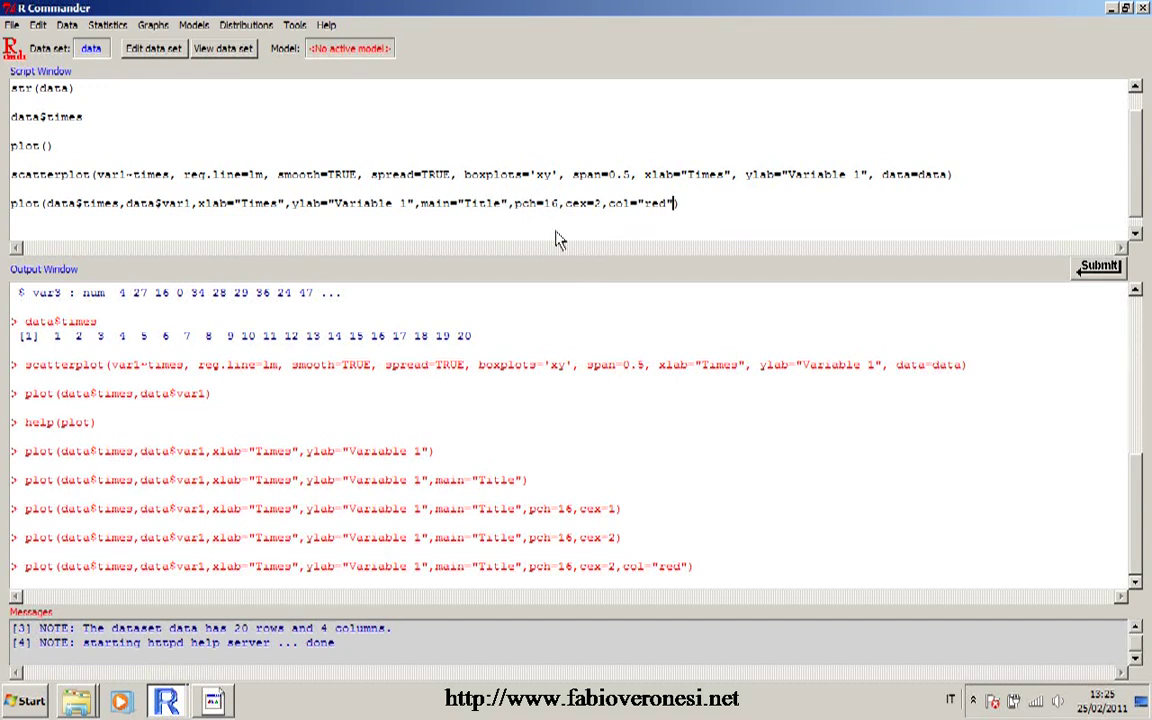
# Step: Add the line points(data$times,data$var2,pch="+",cex=2,col="blue") directly below the plot call
pyautogui.click(690, 209)
pyautogui.press('Return')
pyautogui.write('points(data')
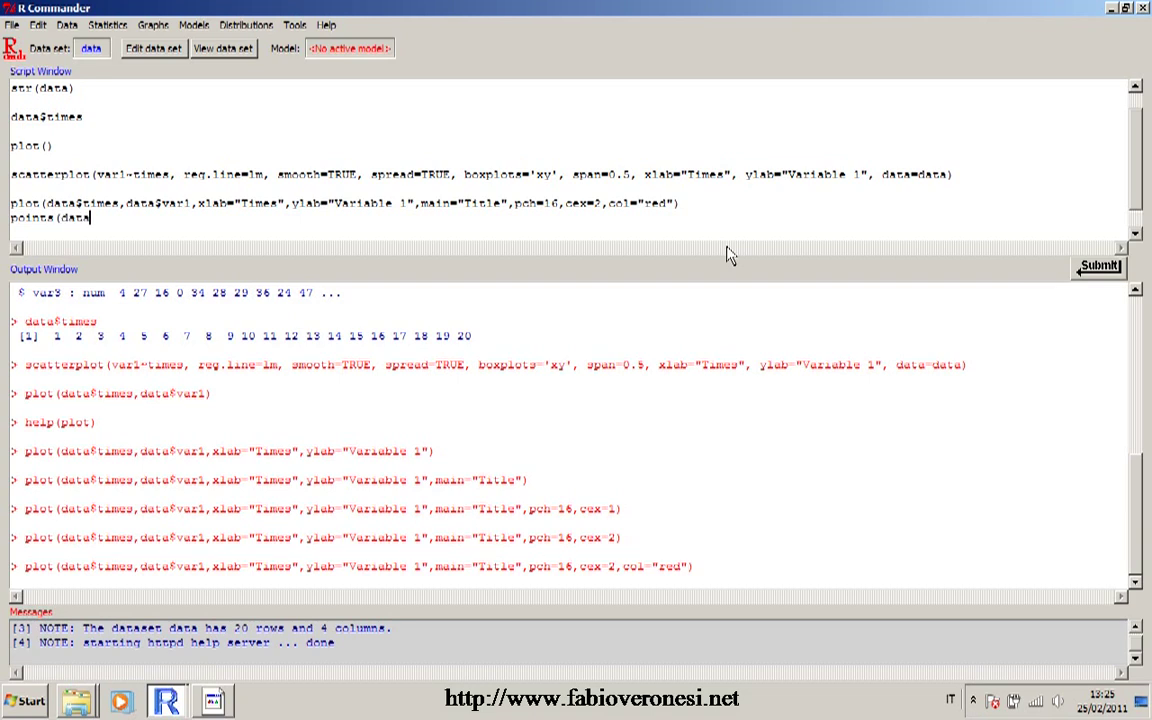
pyautogui.write('$times,data$var2,')
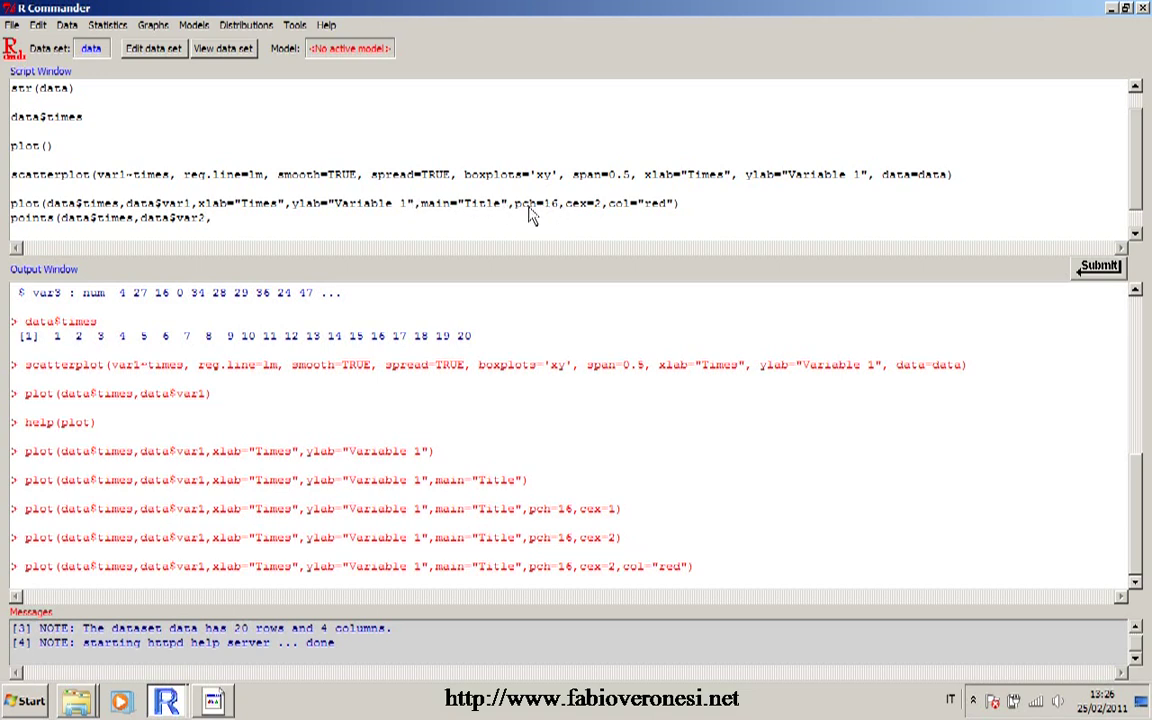
pyautogui.write('pch="+",cex=2,col"')
pyautogui.write('blue"')
pyautogui.press('Left')
pyautogui.press('Left')
pyautogui.press('Left')
pyautogui.write('=')
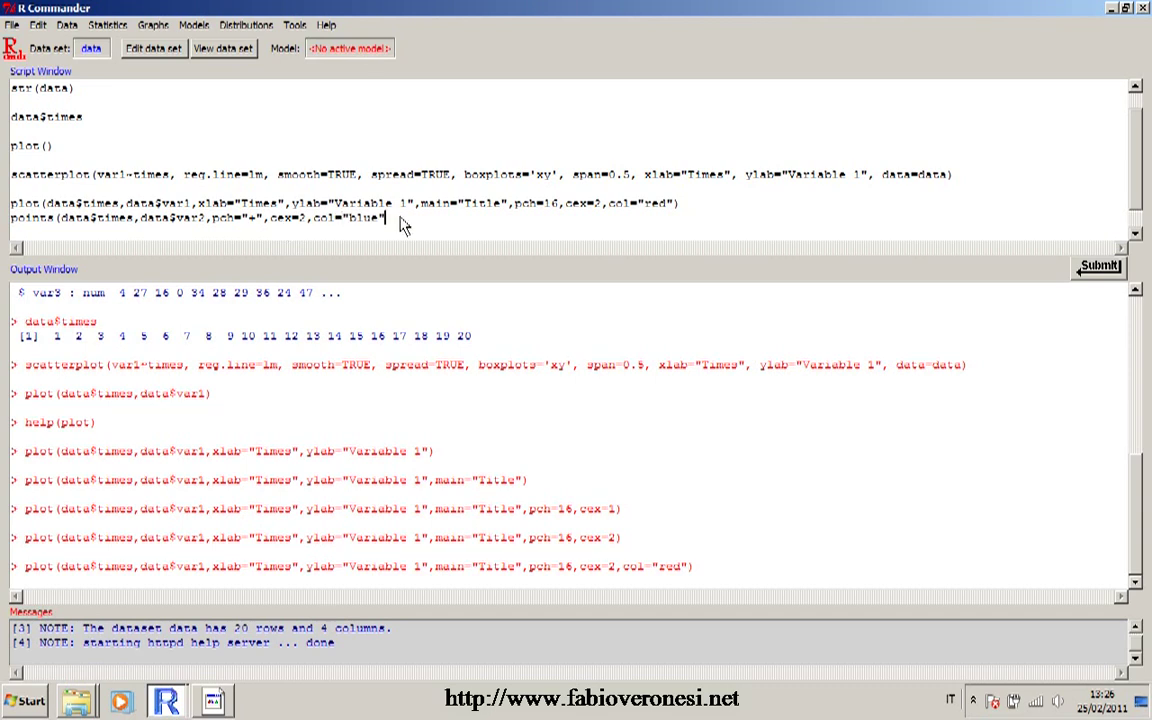
pyautogui.write(')')
# Step: Run the plot and points lines together, and close the combined plot to return to R Commander
pyautogui.moveTo(394, 218); pyautogui.dragTo(8, 204)
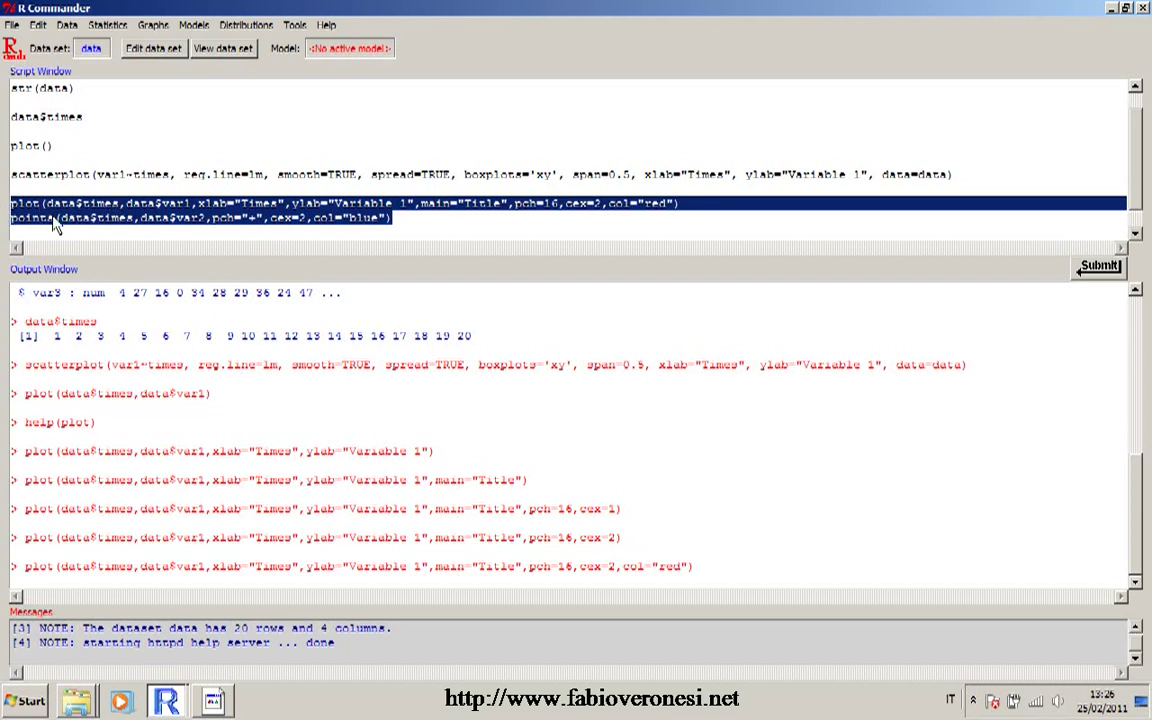
pyautogui.click(1099, 266)
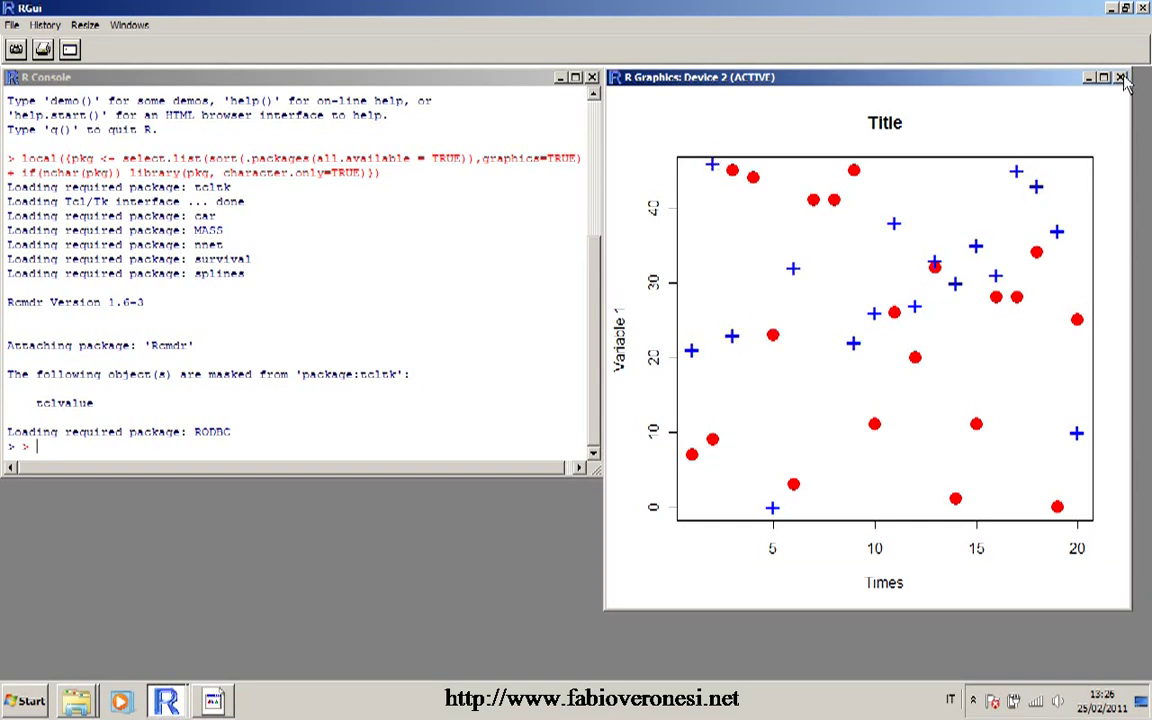
pyautogui.hotkey('ctrl', 'F4')
pyautogui.click(167, 705)
pyautogui.click(160, 586)
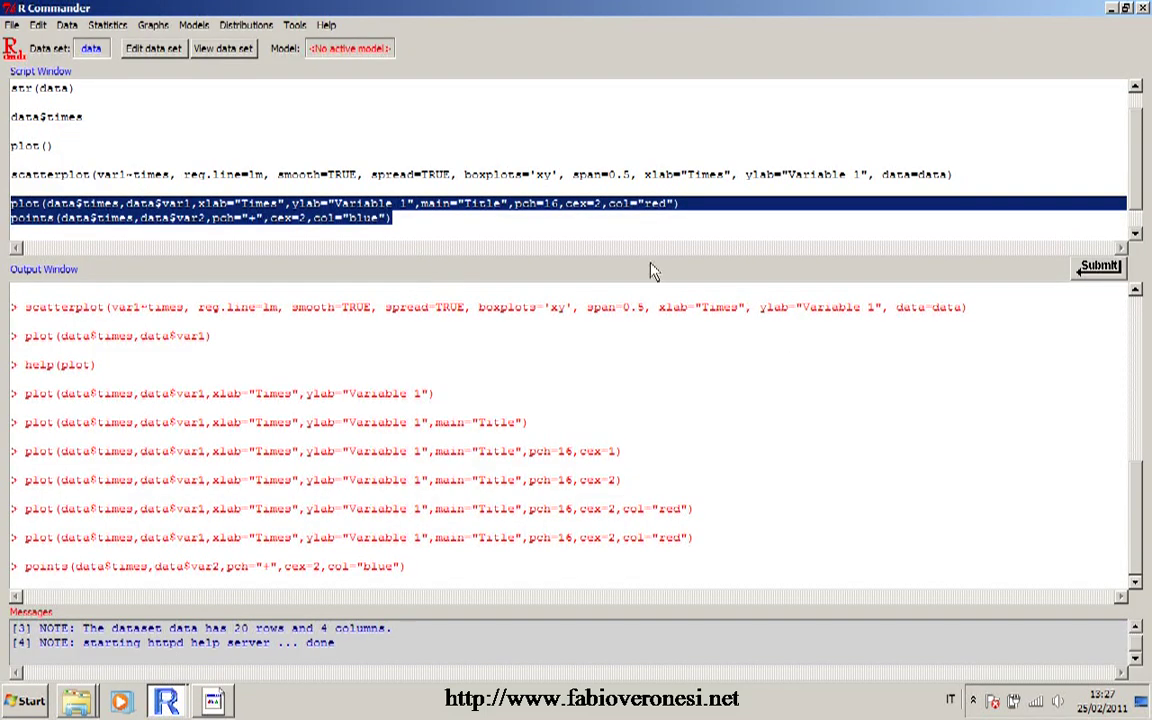
# Step: Add type="l" to the plot call, run only that line, and close the resulting line plot
pyautogui.click(410, 224)
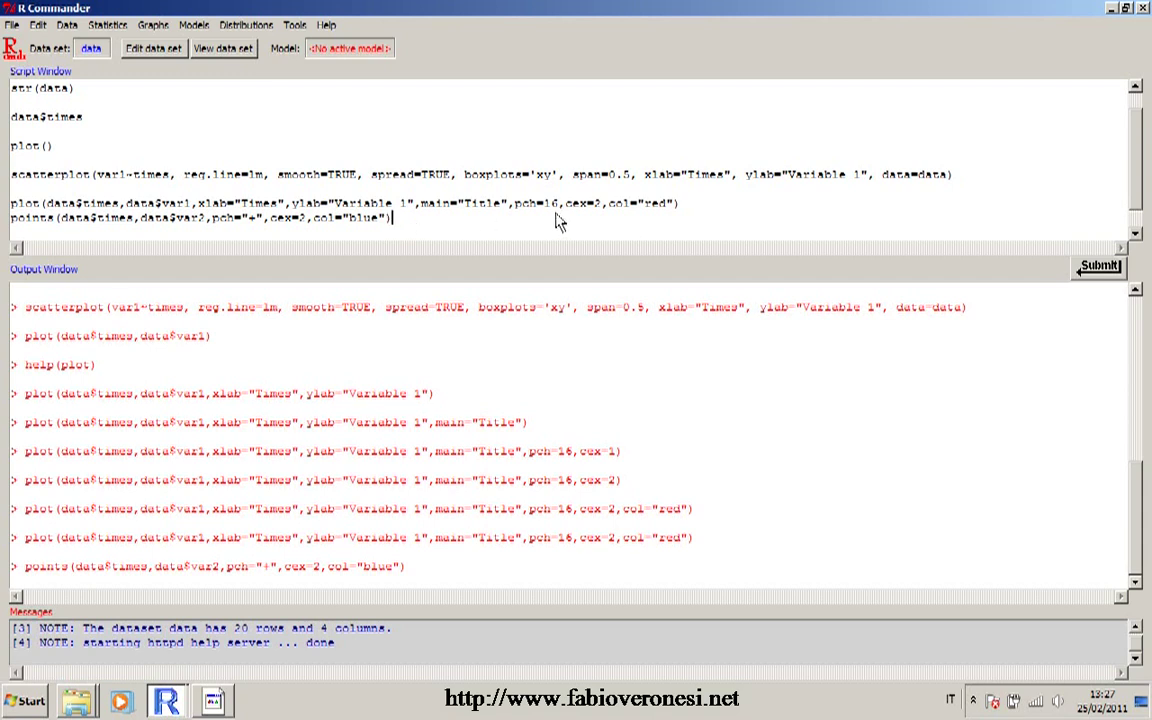
pyautogui.click(674, 205)
pyautogui.write(',type="l"')
pyautogui.click(1099, 268)
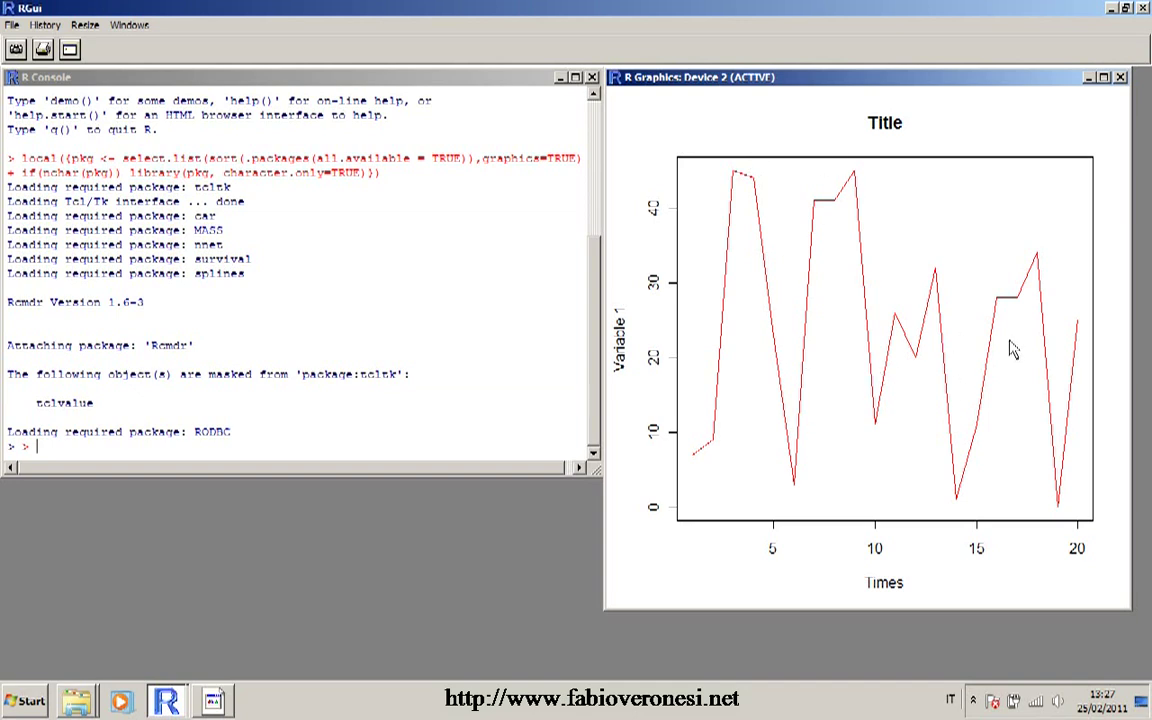
pyautogui.click(1120, 77)
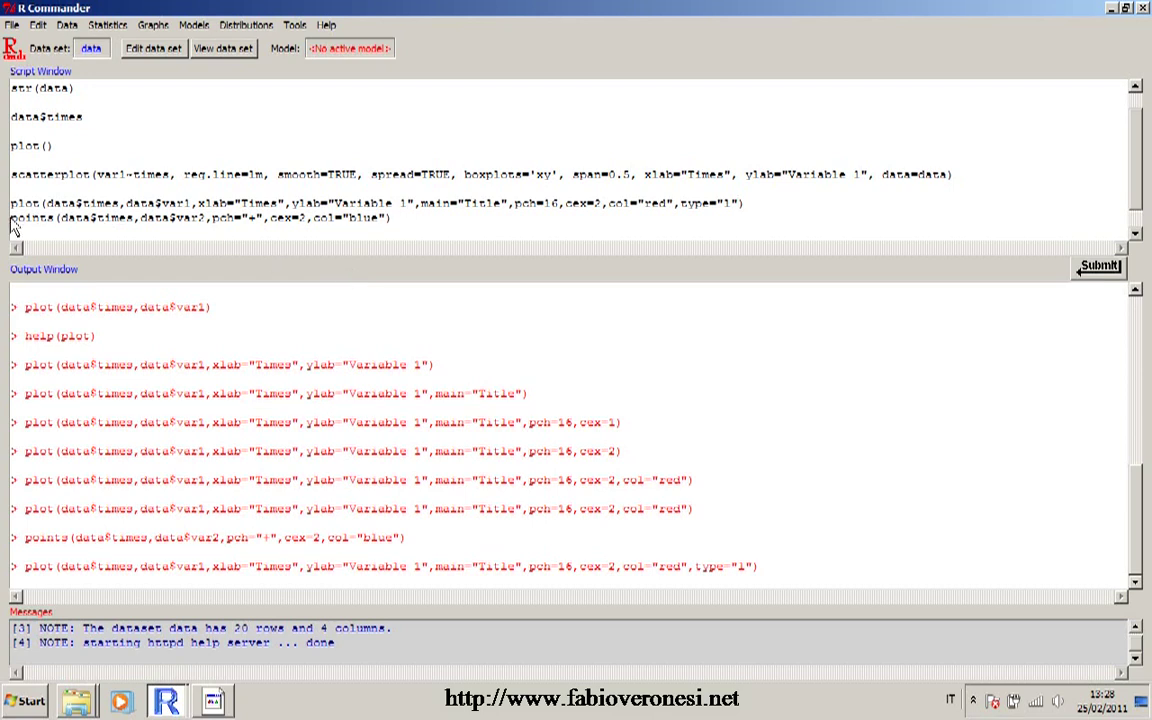
# Step: Run the line-type plot call together with the points call, and close the resulting graphics window
pyautogui.moveTo(391, 218); pyautogui.dragTo(5, 200)
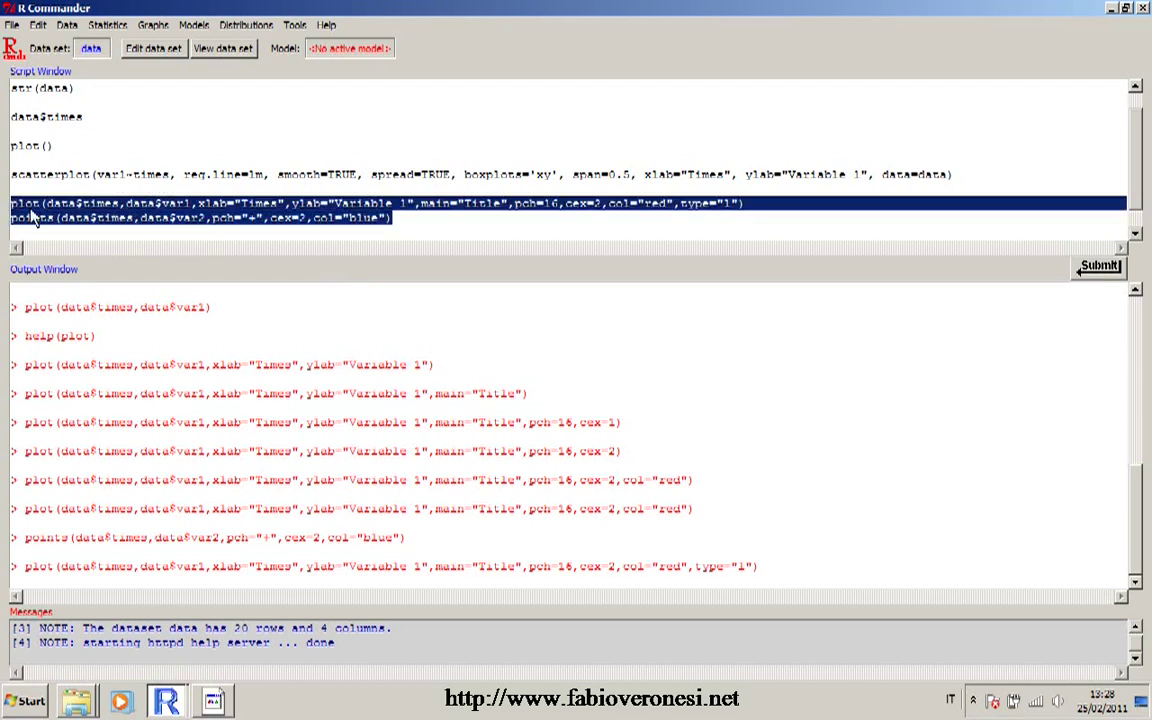
pyautogui.click(1105, 266)
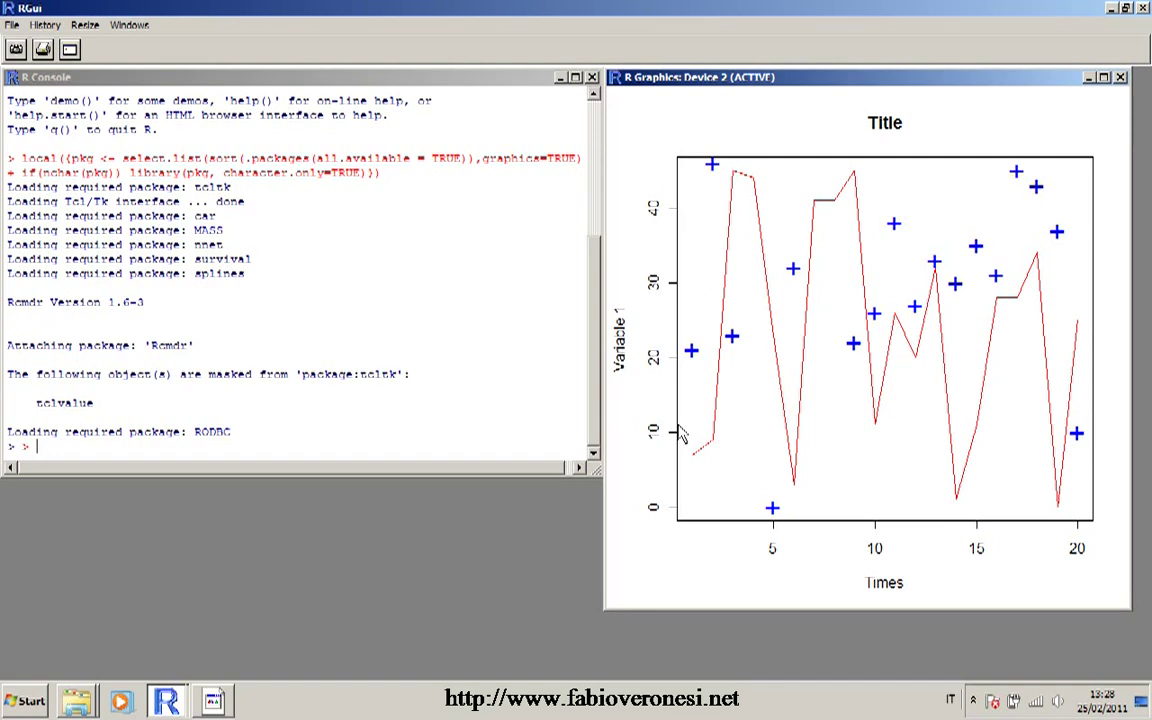
pyautogui.click(1119, 77)
pyautogui.click(213, 700)
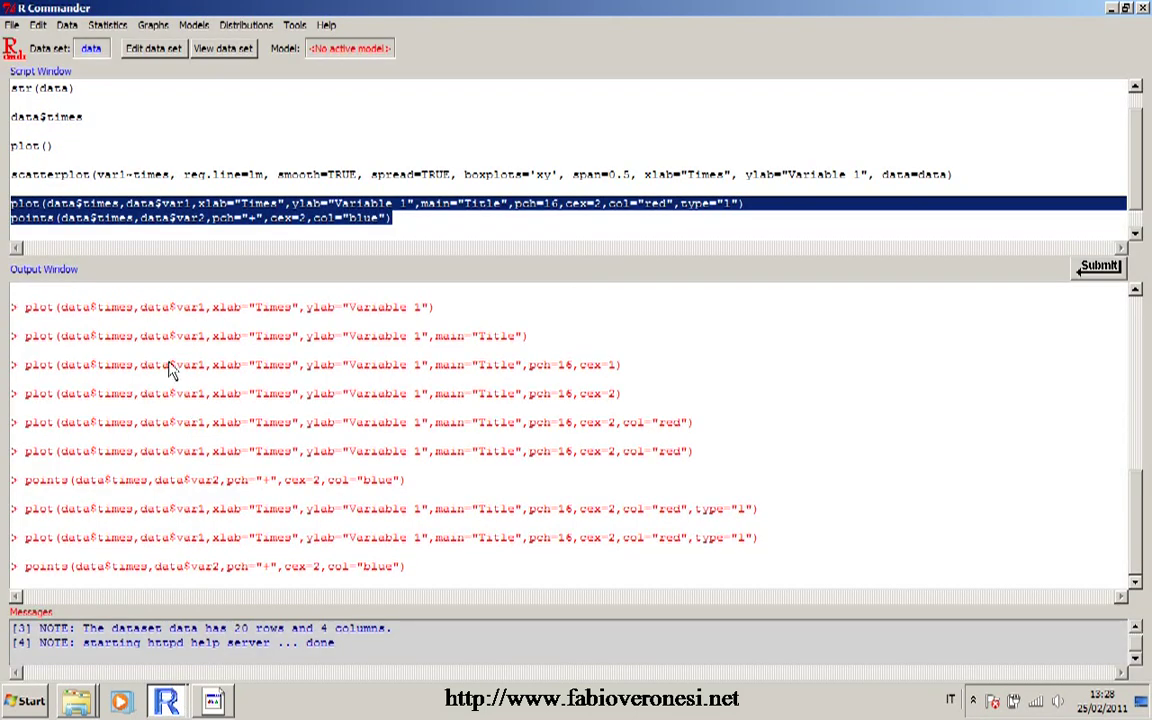
# Step: Replace the points function with lines in the data$var2 call below the plot call
pyautogui.click(55, 226)
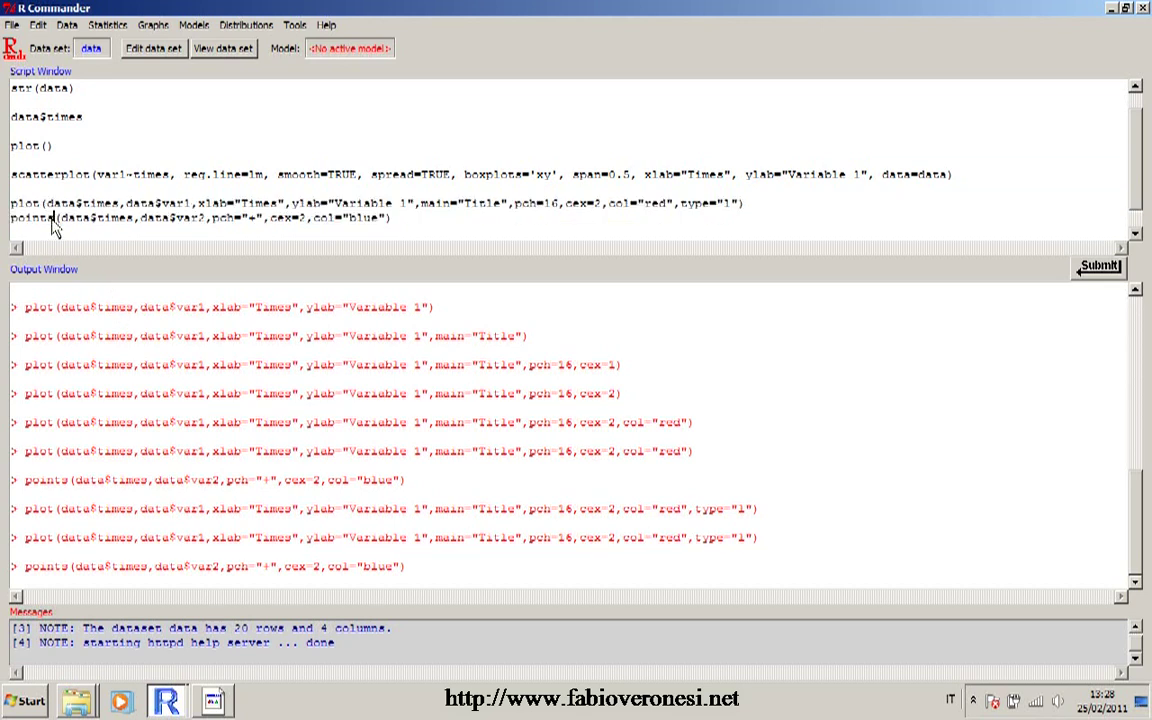
pyautogui.moveTo(54, 220); pyautogui.dragTo(2, 216)
pyautogui.write('lines')
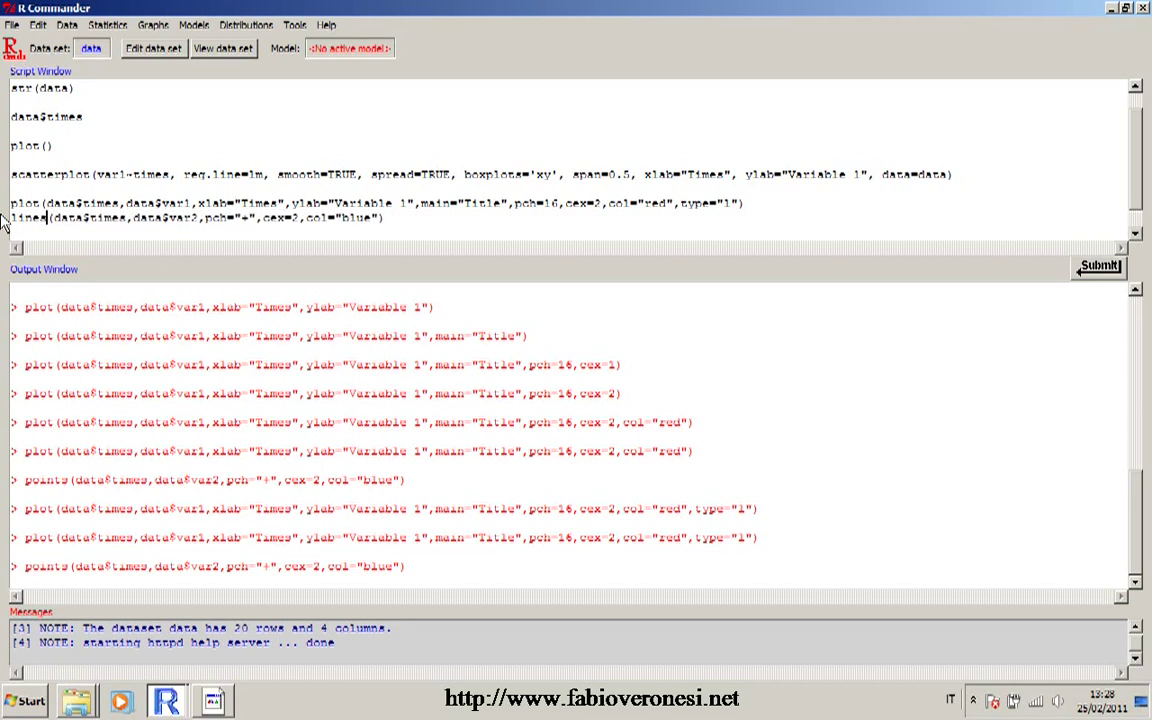
# Step: Run the plot and lines calls together, and close the resulting graphics window to return to R Commander
pyautogui.moveTo(385, 218); pyautogui.dragTo(3, 204)
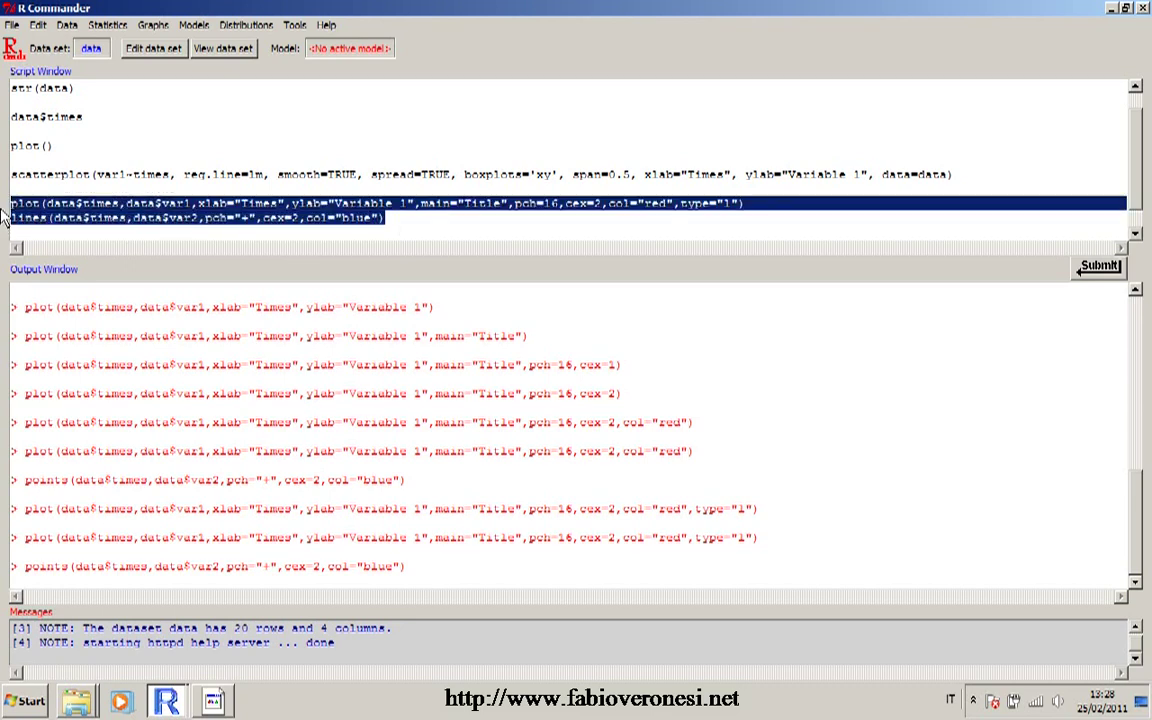
pyautogui.click(1118, 266)
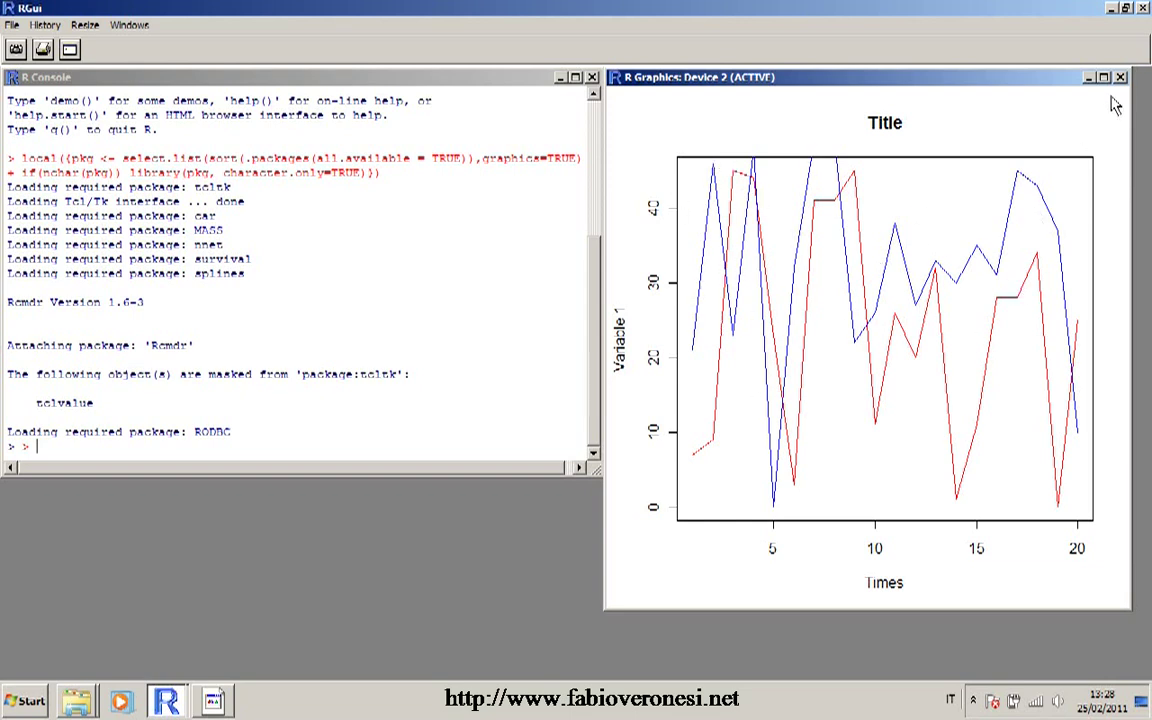
pyautogui.hotkey('ctrl', 'F4')
pyautogui.click(170, 700)
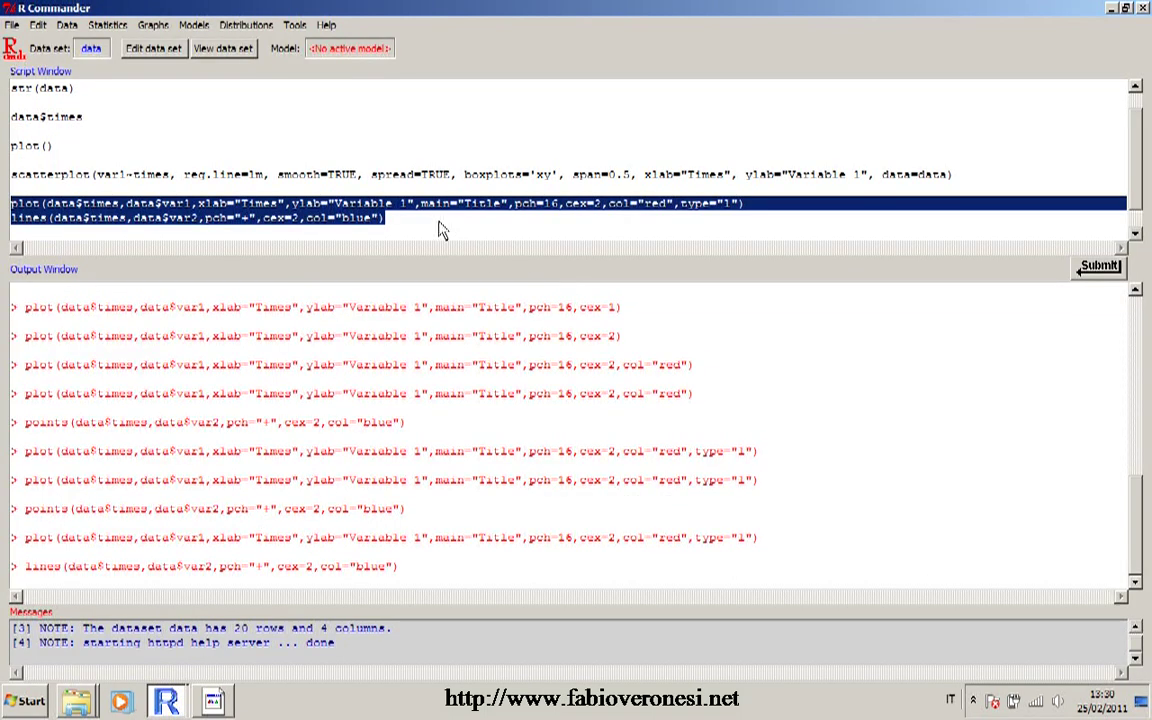
# Step: Add the line par(mfrow=c(1,2)) below the lines call, separated by a blank line
pyautogui.click(410, 230)
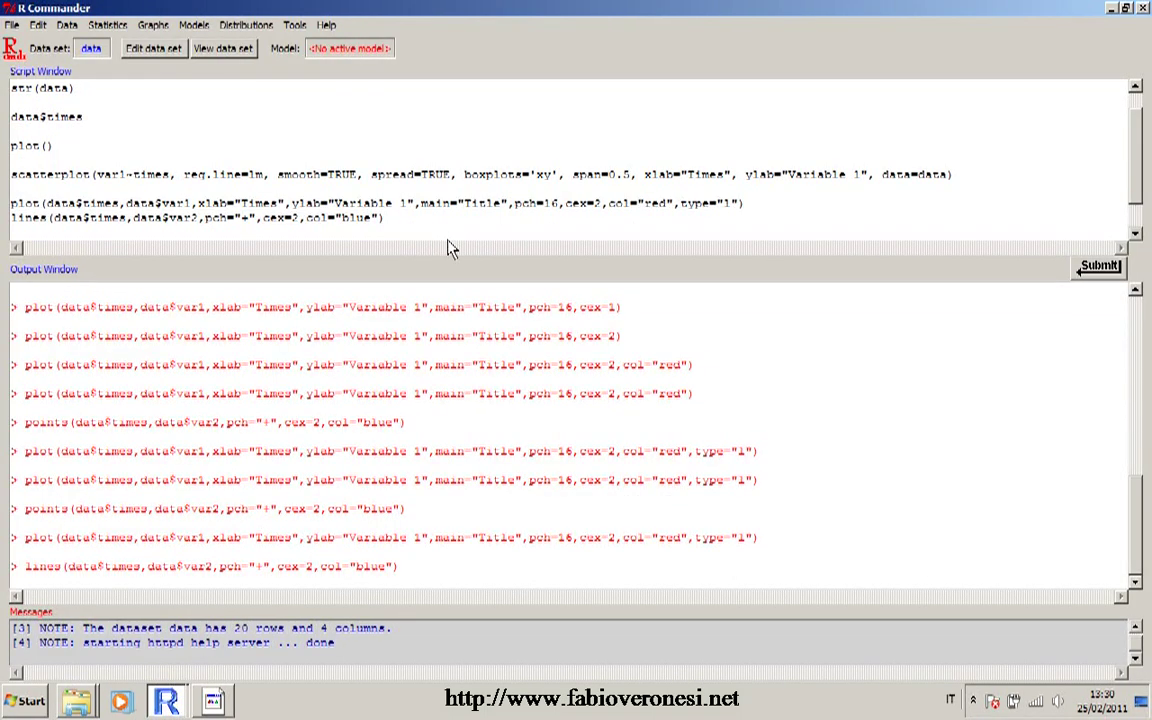
pyautogui.press('Return')
pyautogui.press('Return')
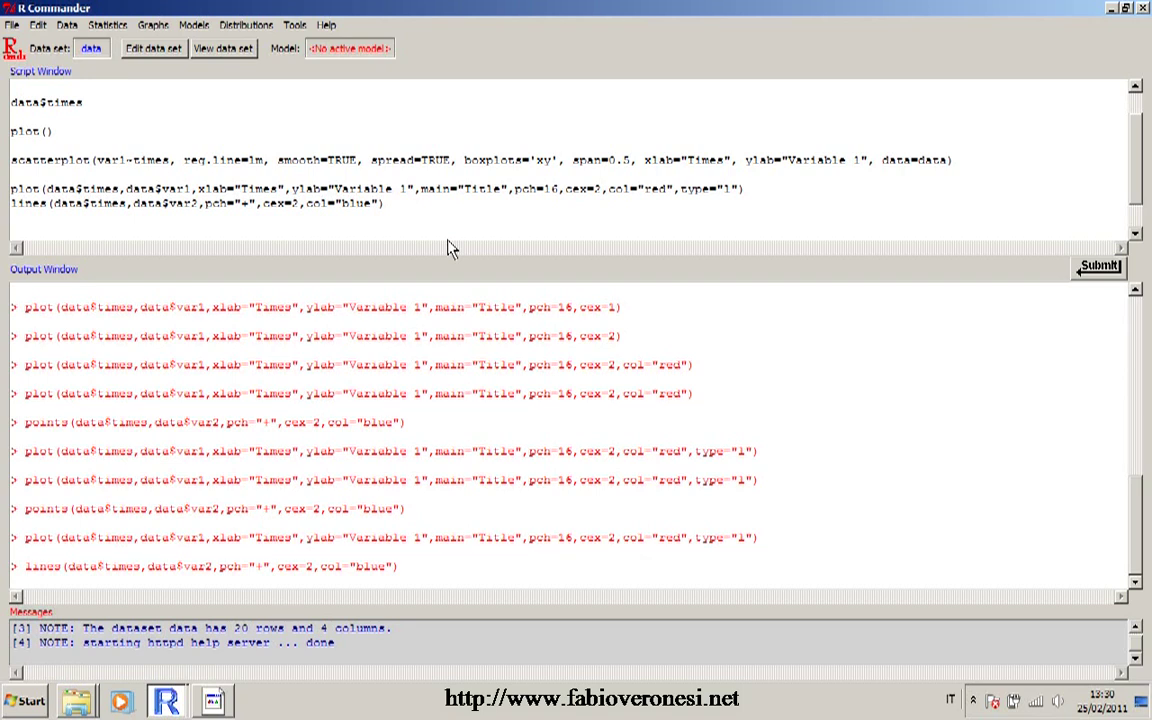
pyautogui.write('par(mfrow')
pyautogui.write('=c(1,2))')
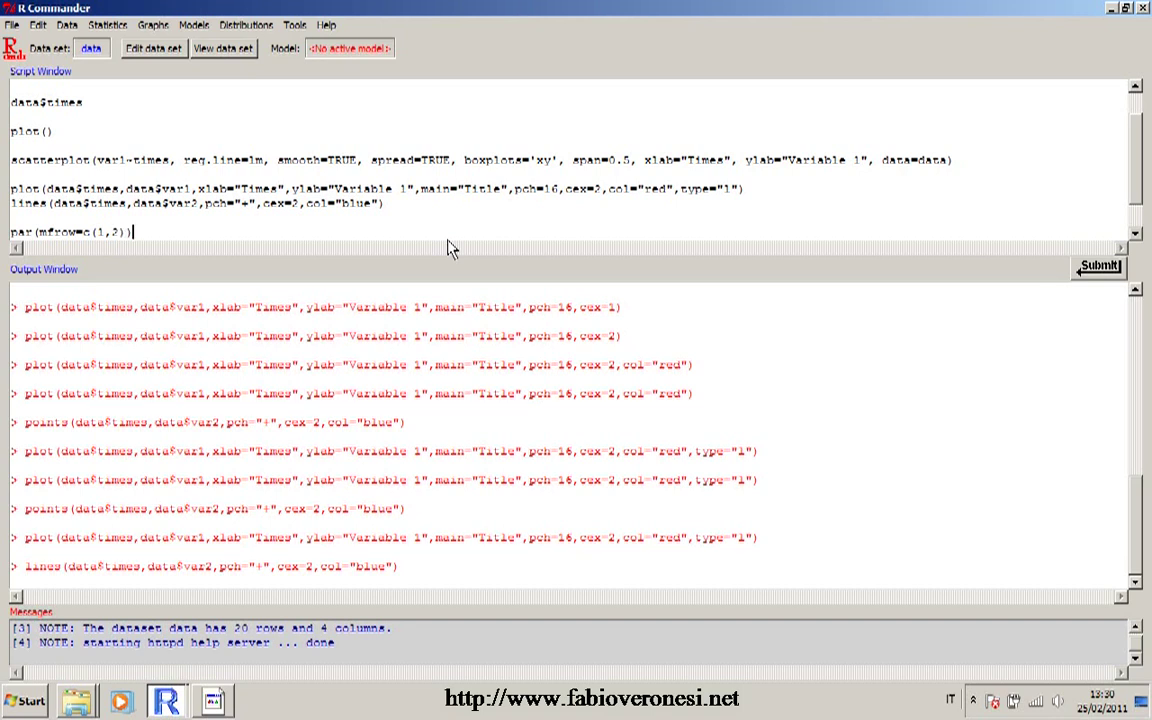
pyautogui.press('Return')
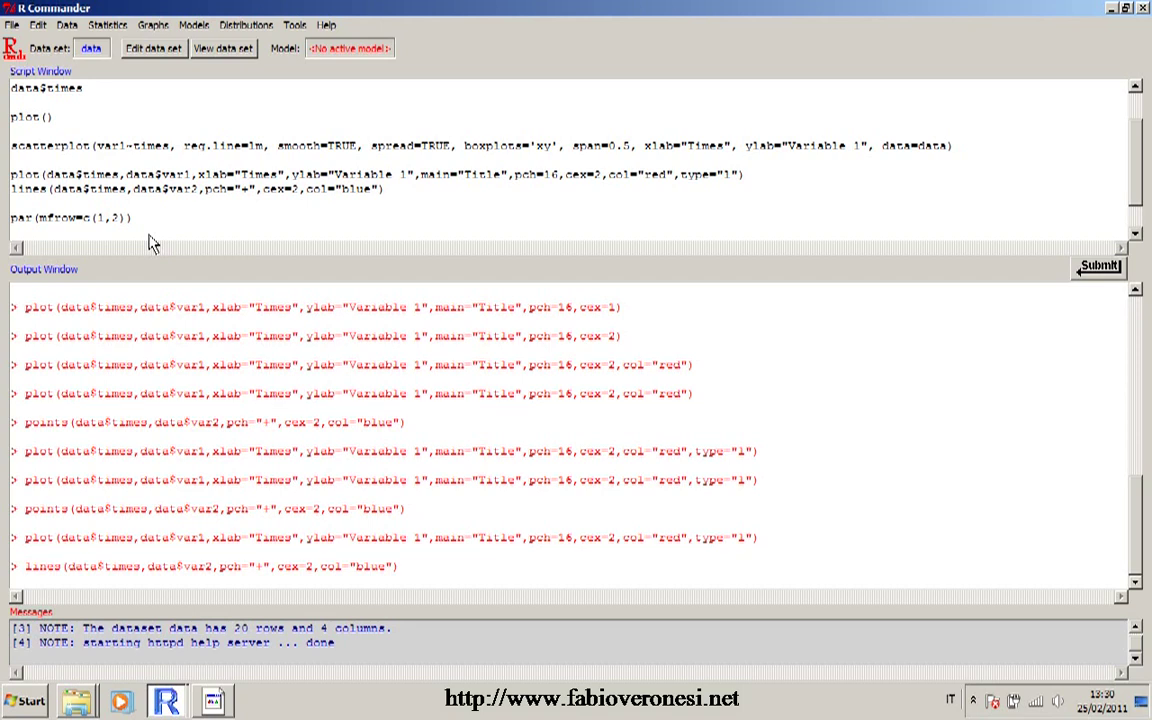
# Step: Copy the full plot call and paste it twice on consecutive lines below the par(mfrow) line
pyautogui.moveTo(745, 176); pyautogui.dragTo(3, 182)
pyautogui.hotkey('ctrl', 'c')
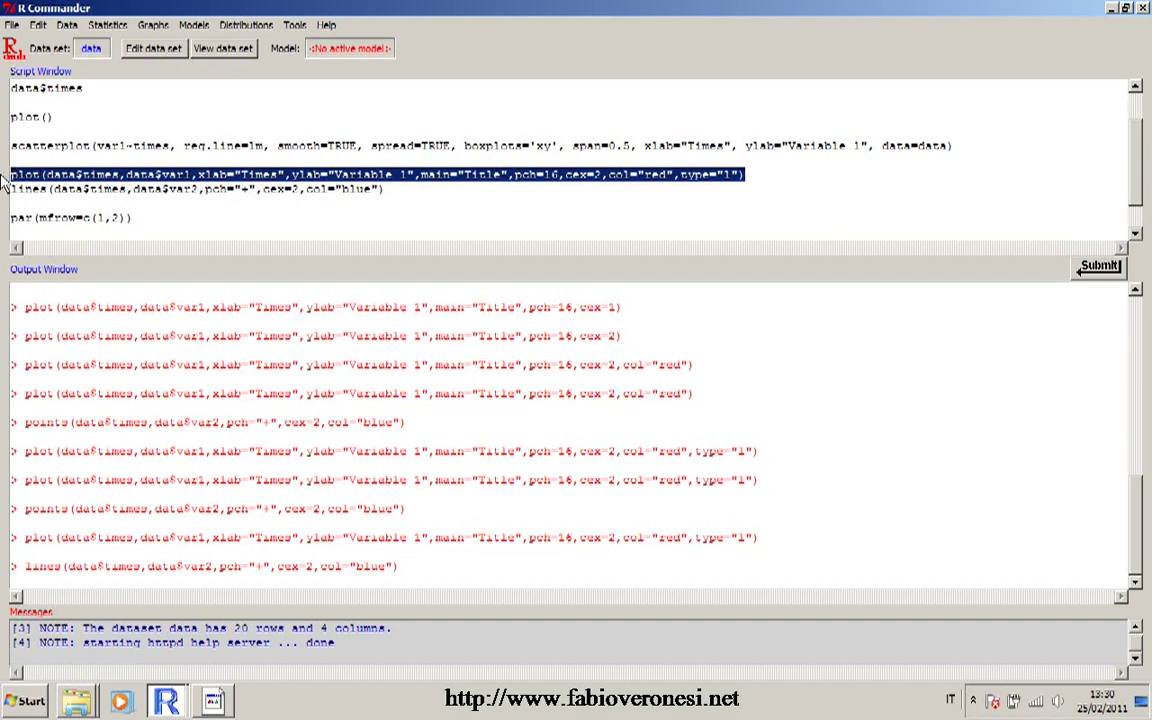
pyautogui.click(30, 237)
pyautogui.hotkey('ctrl', 'v')
pyautogui.press('Return')
pyautogui.hotkey('ctrl', 'v')
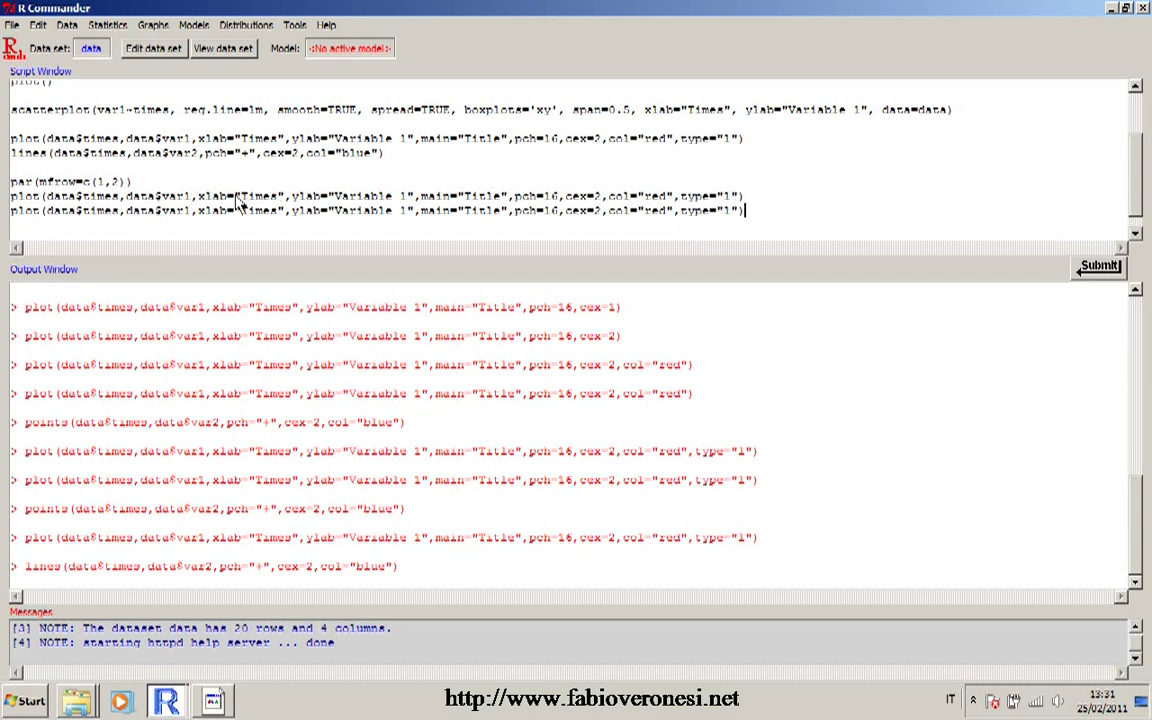
# Step: Change the second copy to data$var2, ylab="Variable 2" and main="2", and set the first copy's title to main="1"
pyautogui.moveTo(184, 213); pyautogui.dragTo(191, 213)
pyautogui.write('2')
pyautogui.doubleClick(401, 212)
pyautogui.write('2')
pyautogui.doubleClick(490, 211)
pyautogui.write('2')
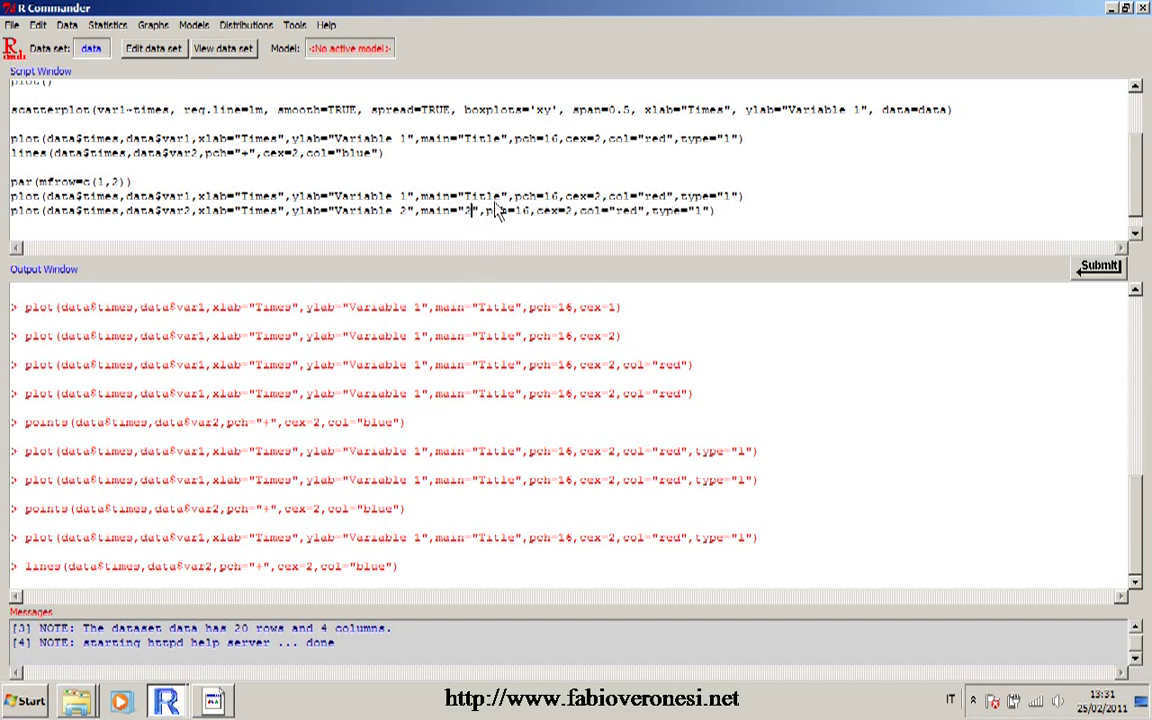
pyautogui.doubleClick(487, 197)
pyautogui.write('1')
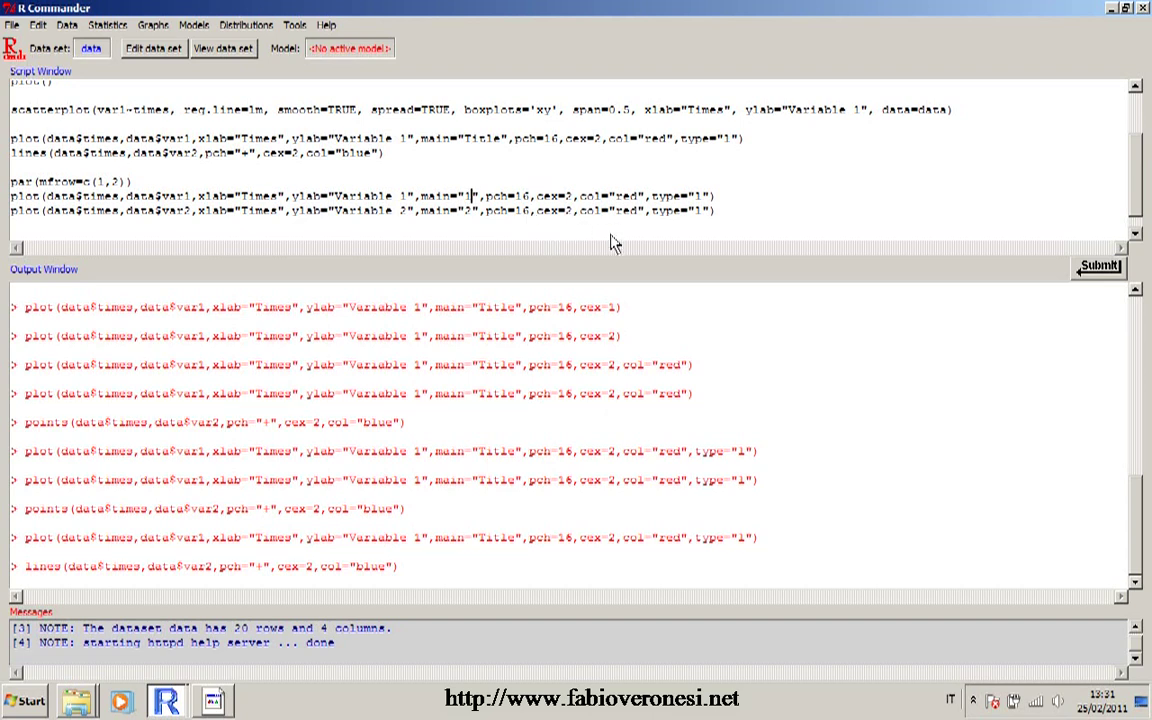
# Step: Set the second copied plot's color to "blue" and remove the type="l" argument from both copies
pyautogui.doubleClick(622, 212)
pyautogui.write('blue')
pyautogui.moveTo(708, 197); pyautogui.dragTo(15, 186)
pyautogui.press('BackSpace')
pyautogui.press('BackSpace')
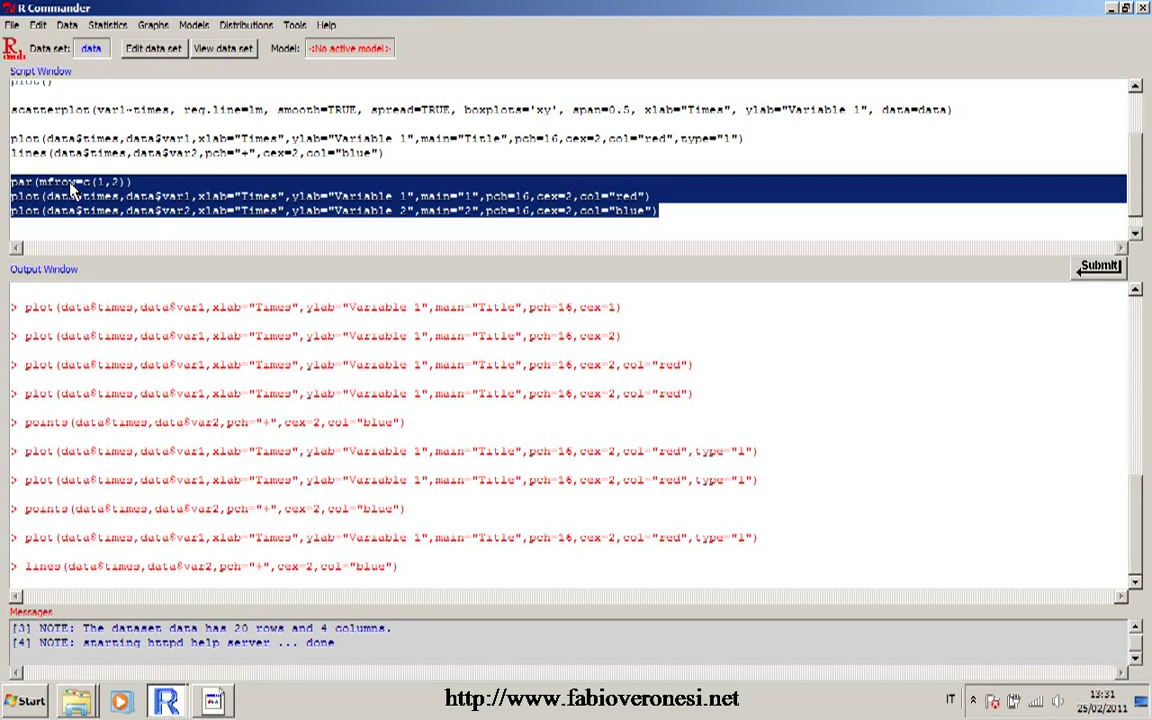
# Step: Run the par(mfrow) block, widen the graphics window to inspect the side-by-side plots, and close it to return to R Commander
pyautogui.click(1100, 265)
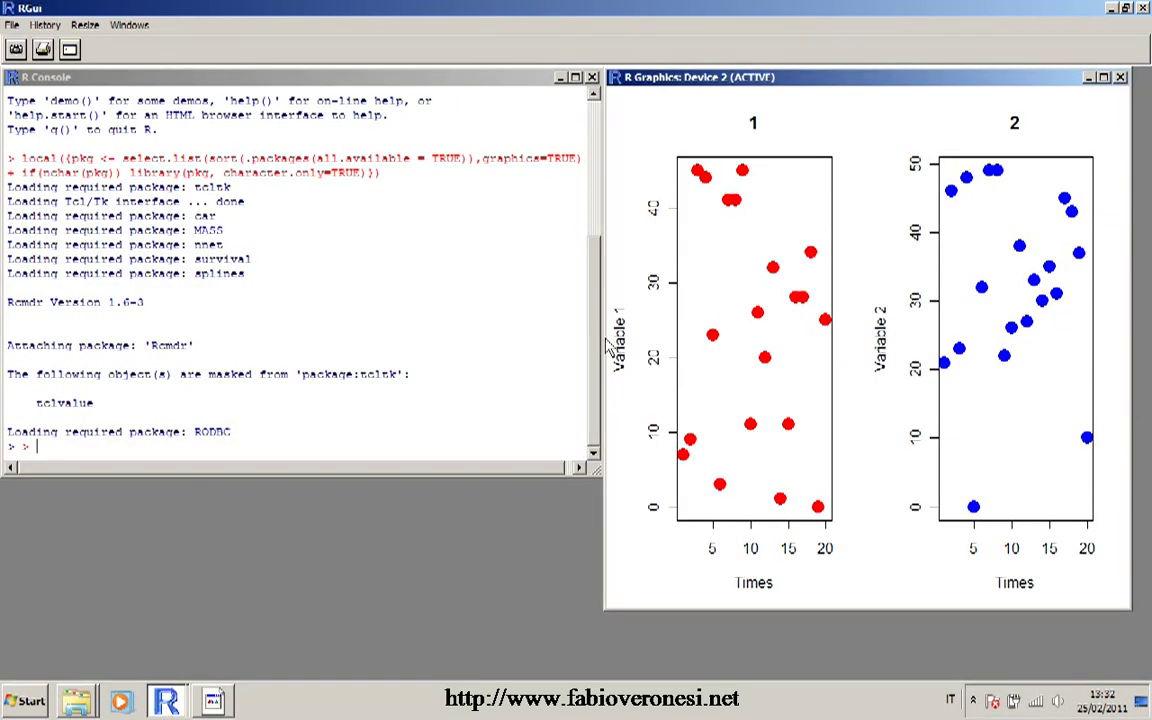
pyautogui.moveTo(609, 345); pyautogui.dragTo(3, 357)
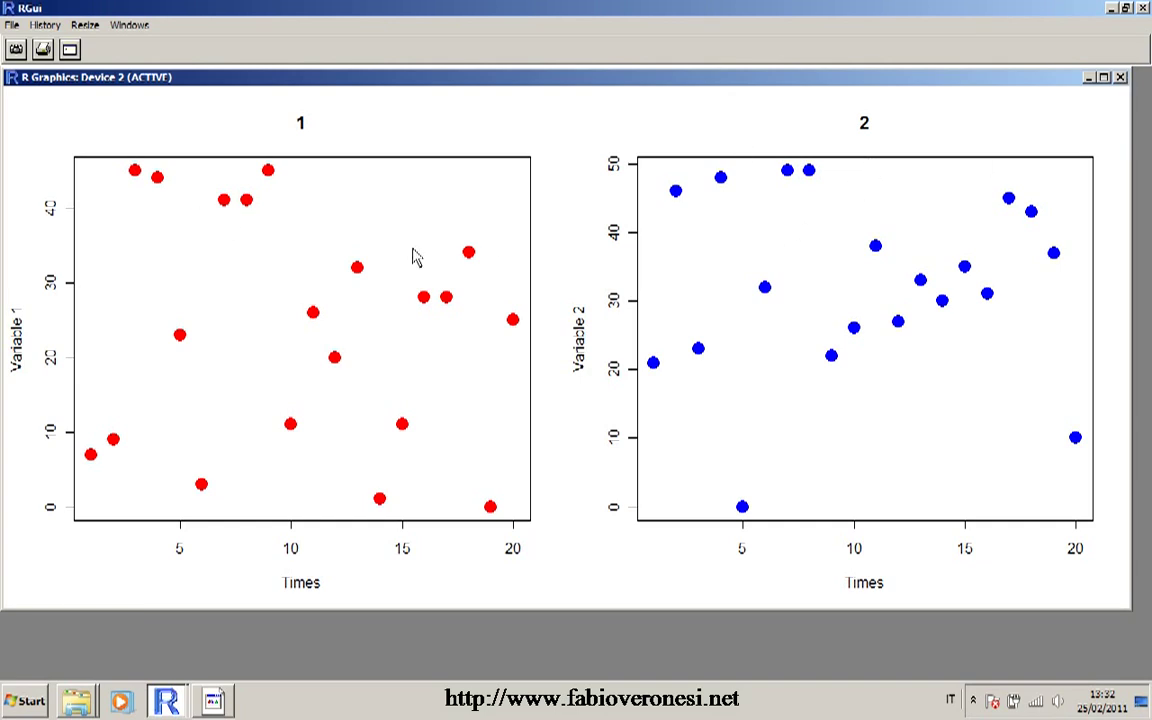
pyautogui.click(1120, 77)
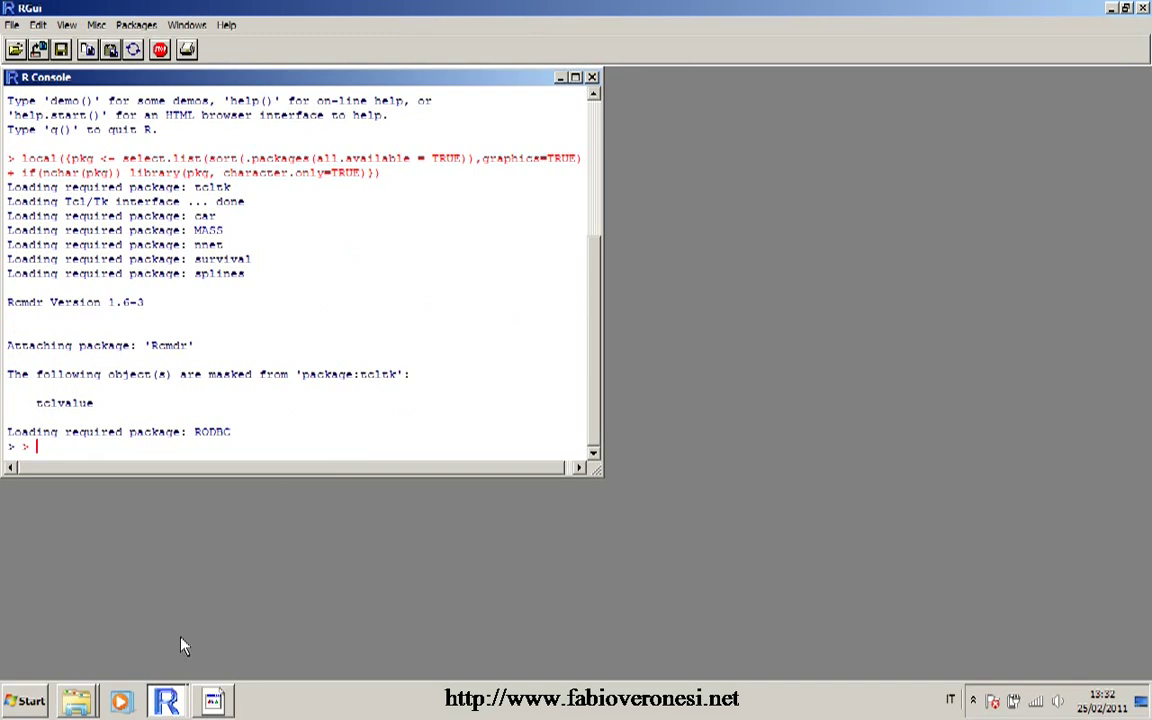
pyautogui.click(213, 700)
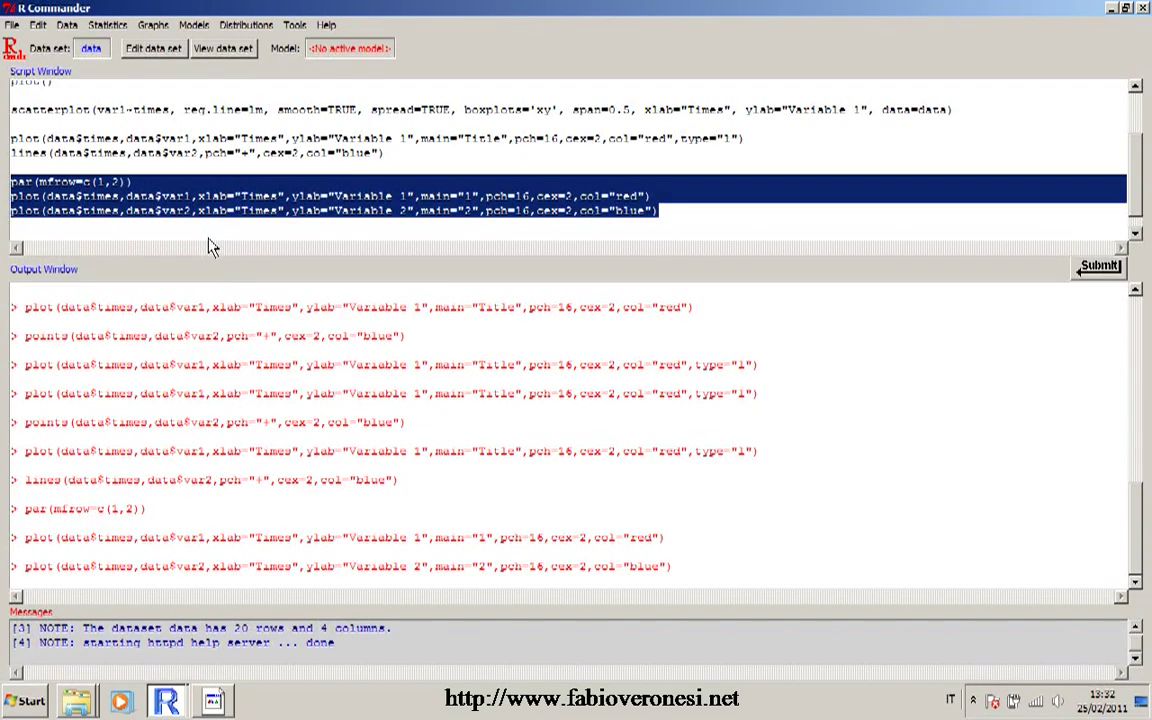
# Step: Change the layout line to par(mfrow=c(2,1))
pyautogui.doubleClick(114, 181)
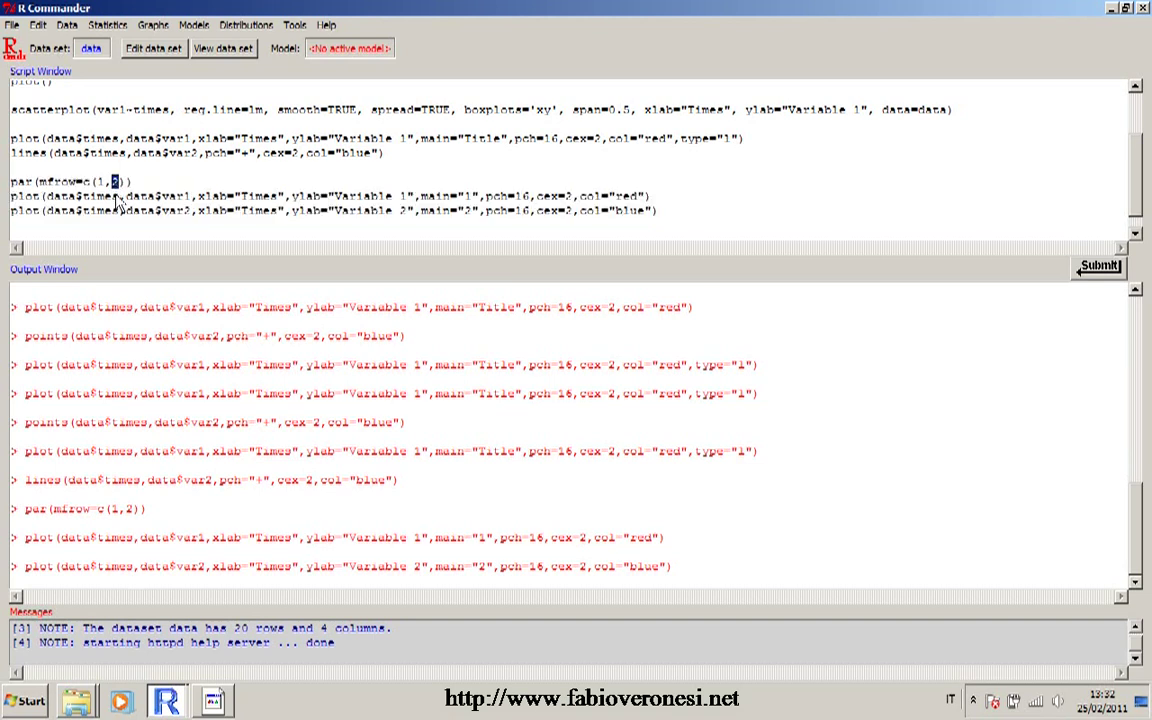
pyautogui.write('1')
pyautogui.doubleClick(99, 182)
pyautogui.write('2')
# Step: Run the two-row par block, enlarge the graphics window to inspect the stacked plots, and close it to return to R Commander
pyautogui.moveTo(658, 212); pyautogui.dragTo(4, 186)
pyautogui.click(1100, 265)
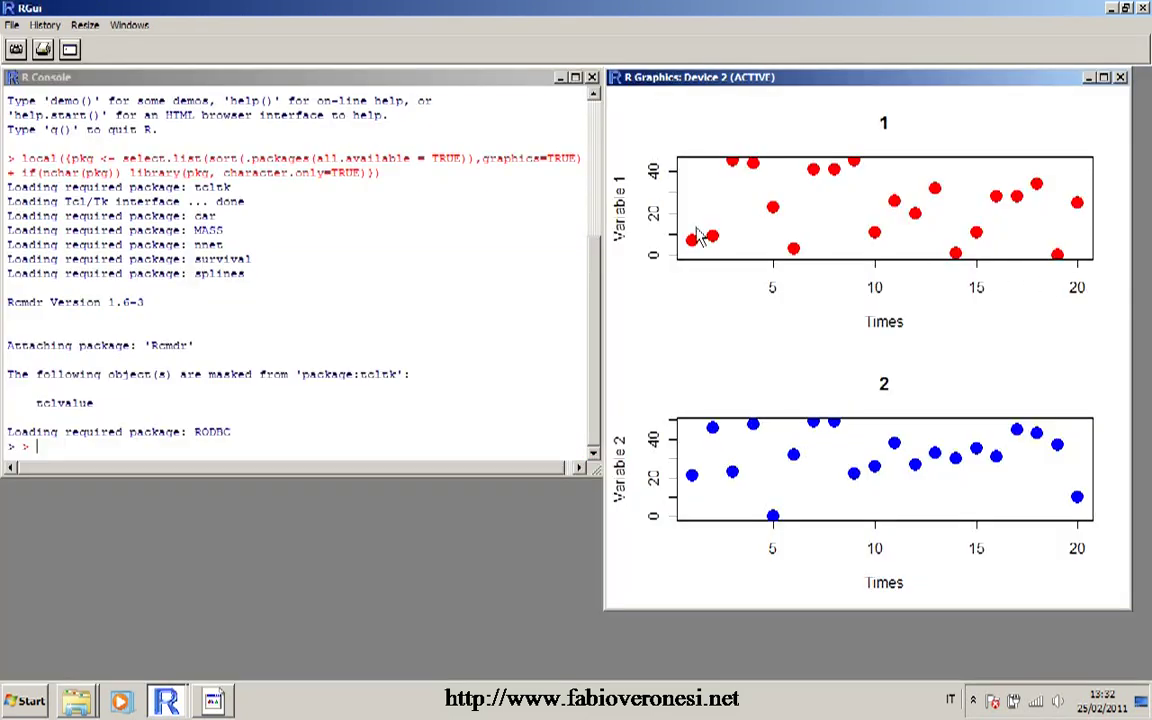
pyautogui.moveTo(603, 318); pyautogui.dragTo(378, 319)
pyautogui.moveTo(851, 612); pyautogui.dragTo(848, 671)
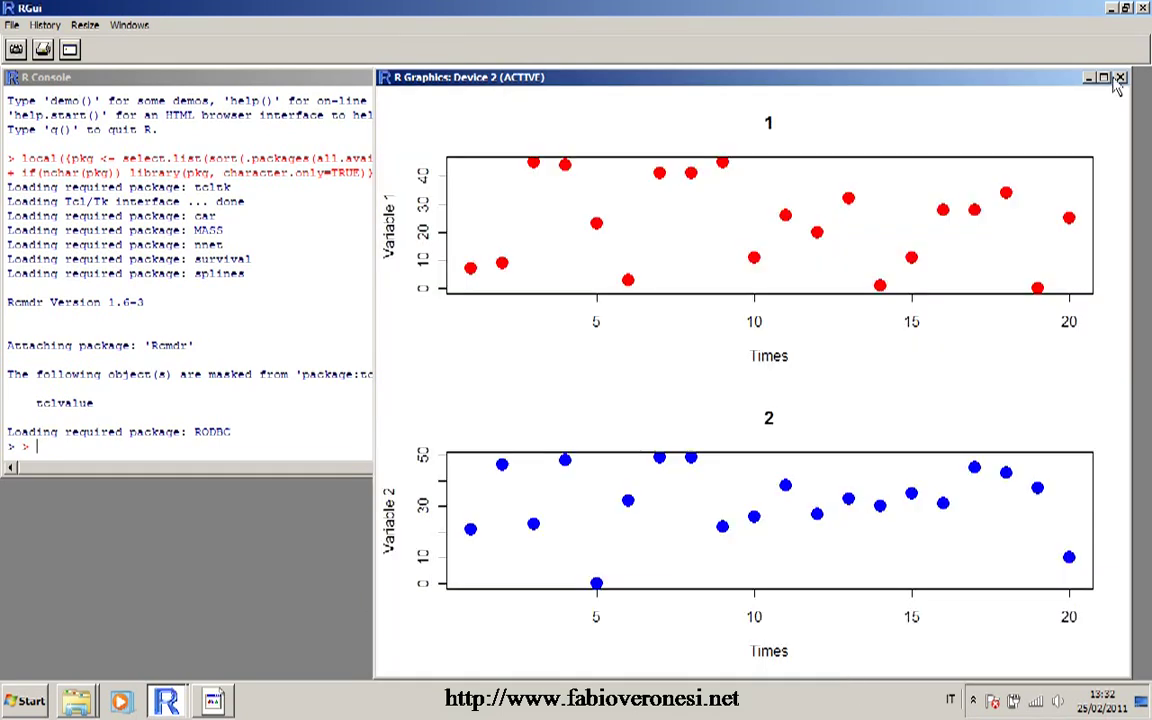
pyautogui.click(1008, 78)
pyautogui.hotkey('alt', 'Tab')
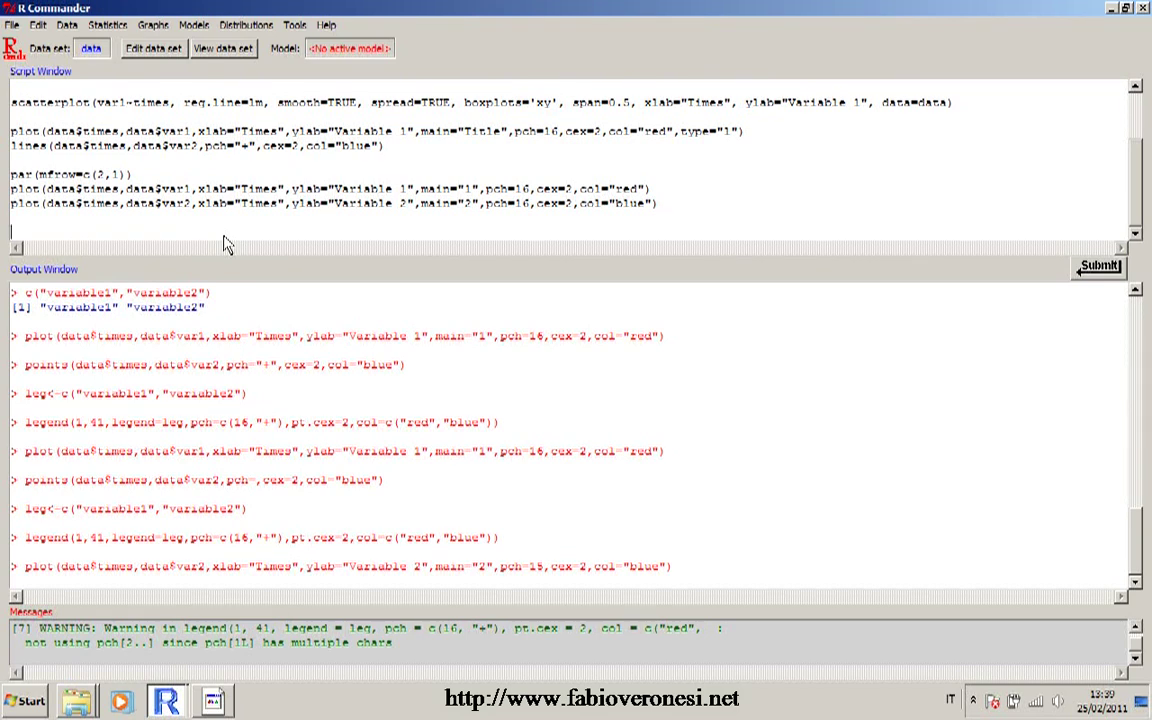
# Step: Copy the plot call titled "Title" to the end of the script and remove its type="l" argument
pyautogui.press('Return')
pyautogui.moveTo(744, 117); pyautogui.dragTo(4, 121)
pyautogui.hotkey('ctrl', 'c')
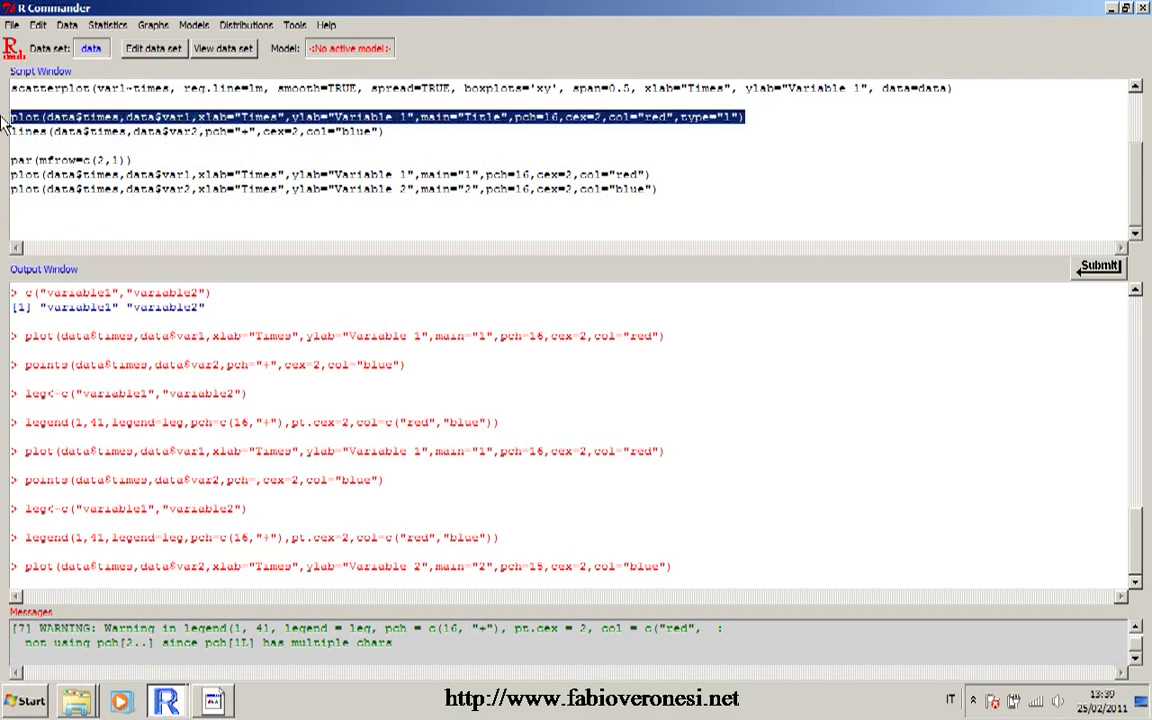
pyautogui.click(27, 204)
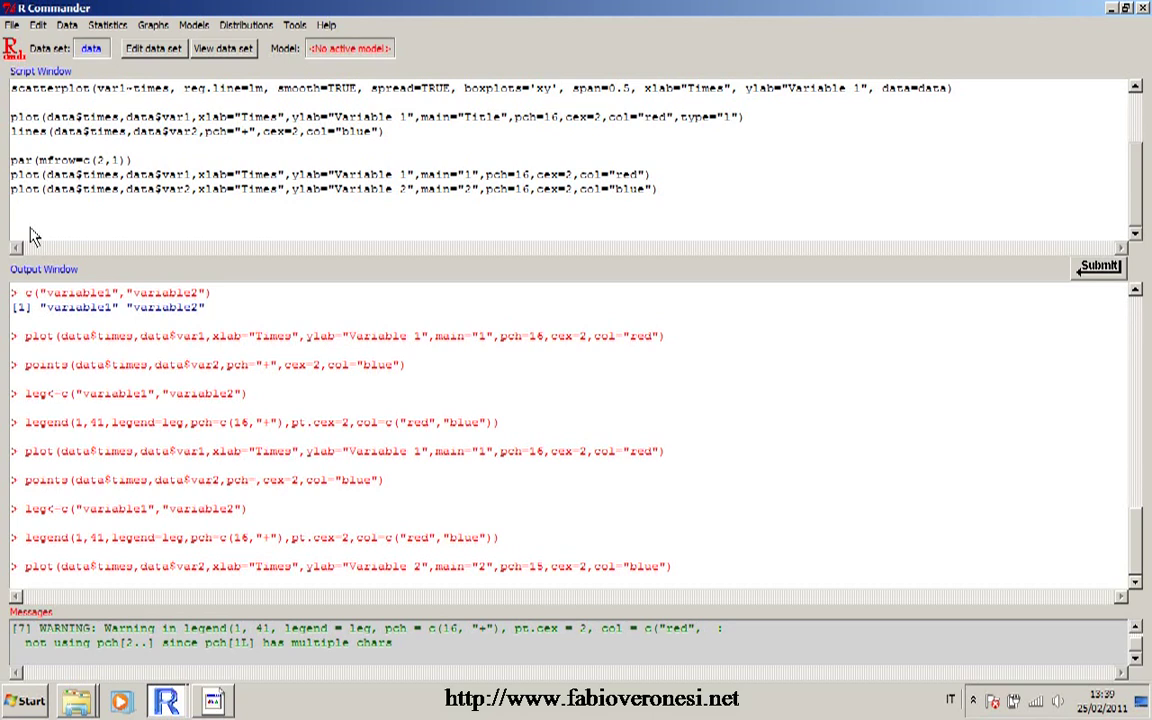
pyautogui.hotkey('ctrl', 'v')
pyautogui.moveTo(738, 233); pyautogui.dragTo(675, 233)
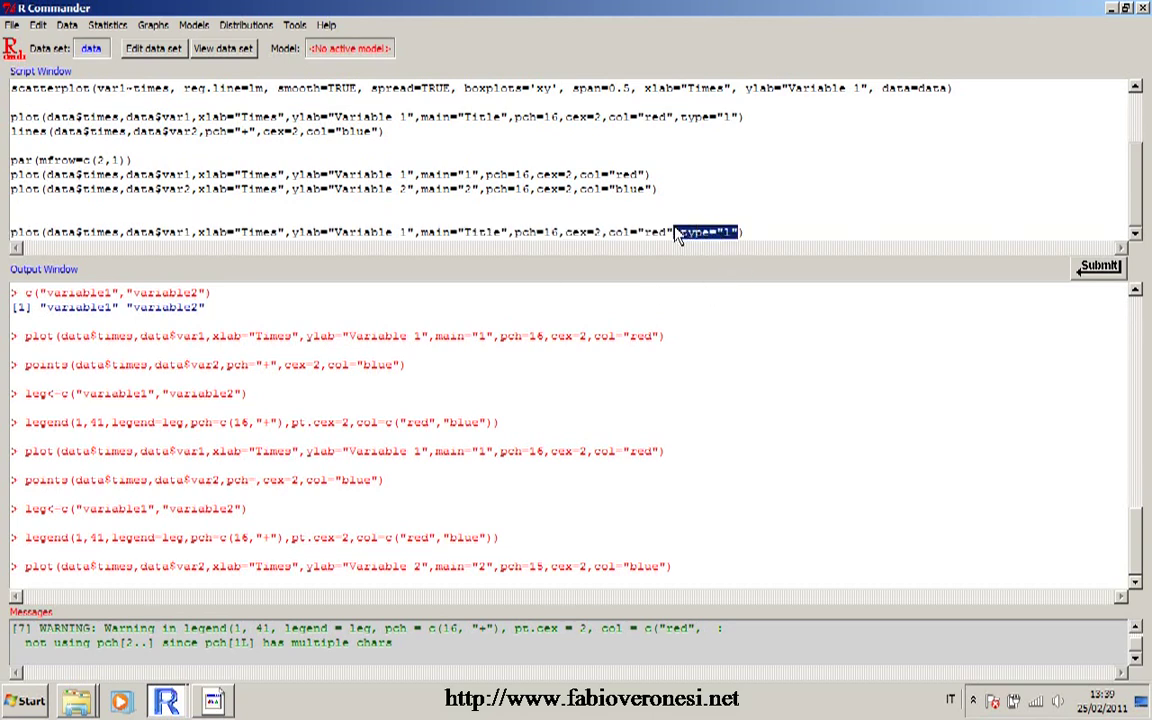
pyautogui.press('BackSpace')
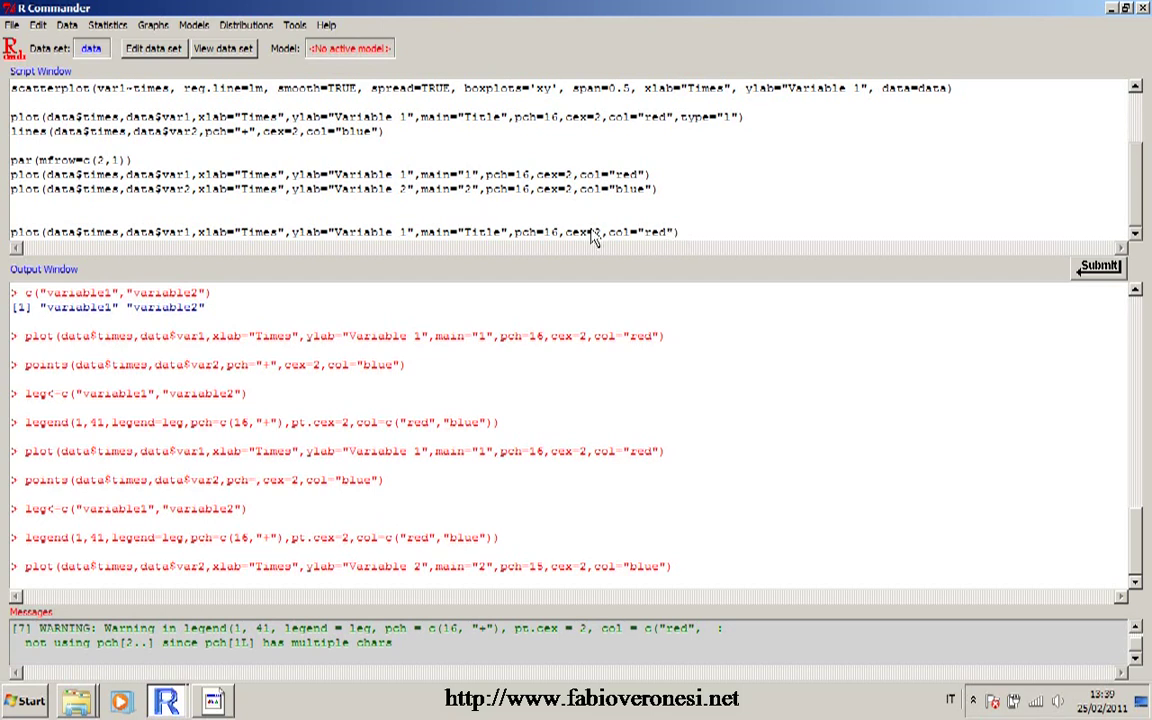
# Step: Run the new plot call on its own and close the resulting graphics window
pyautogui.write(')')
pyautogui.click(1100, 265)
pyautogui.click(1120, 77)
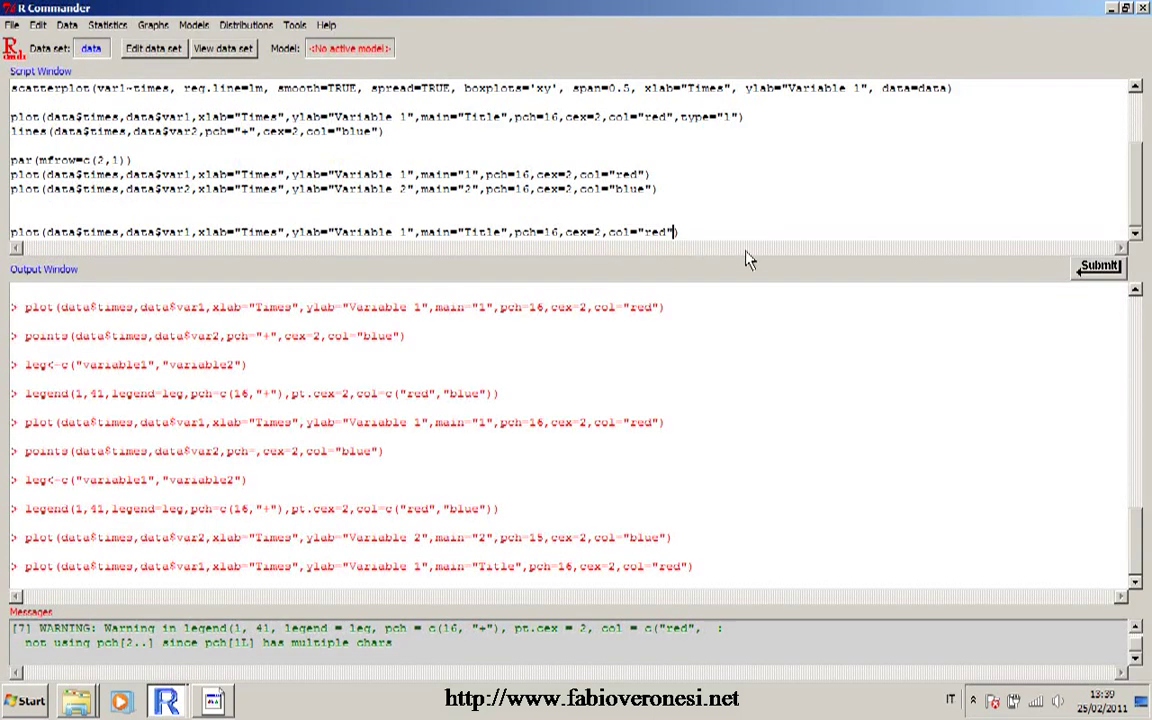
# Step: Add points(data$times,data$var2,pch=15,cex=2,col="blue") directly below the new plot call
pyautogui.press('Return')
pyautogui.write('points(')
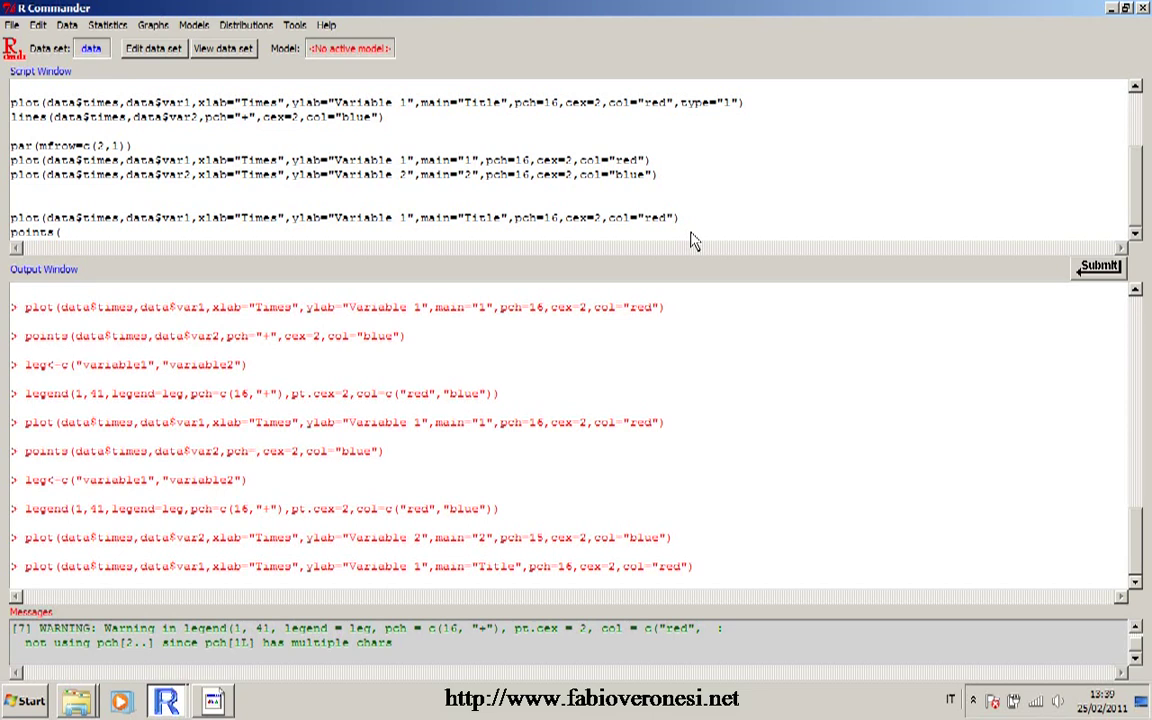
pyautogui.write('data$times,data$')
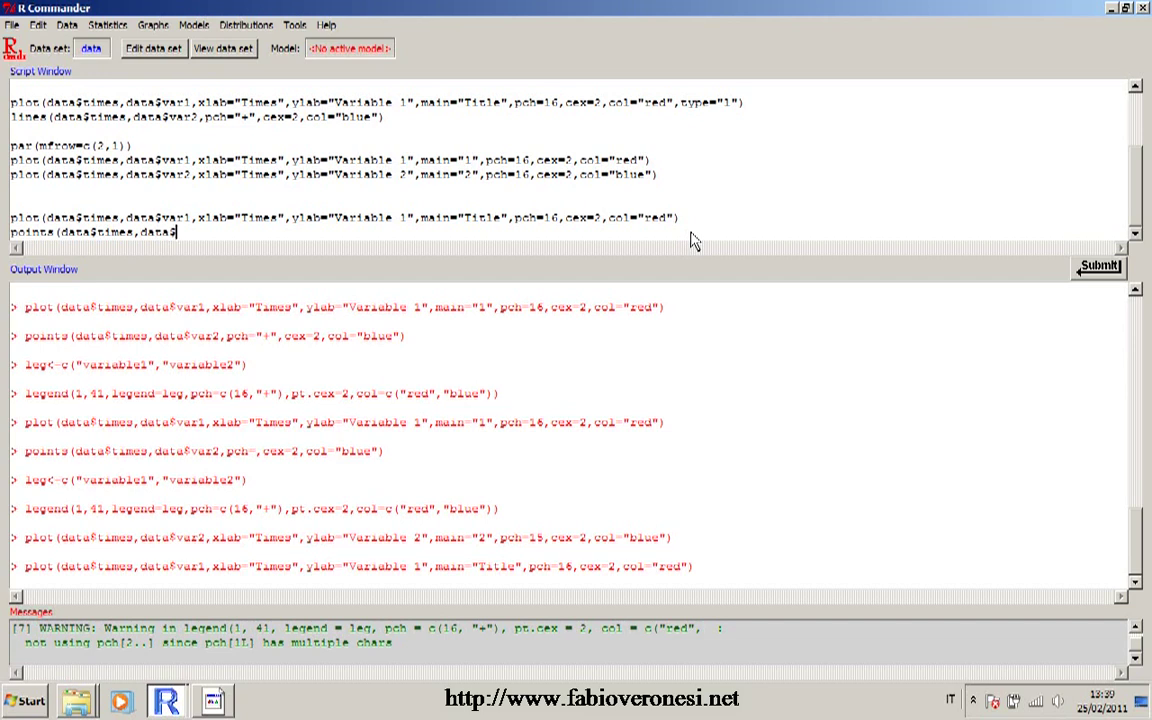
pyautogui.write('var2,')
pyautogui.write('pch=15,cex=')
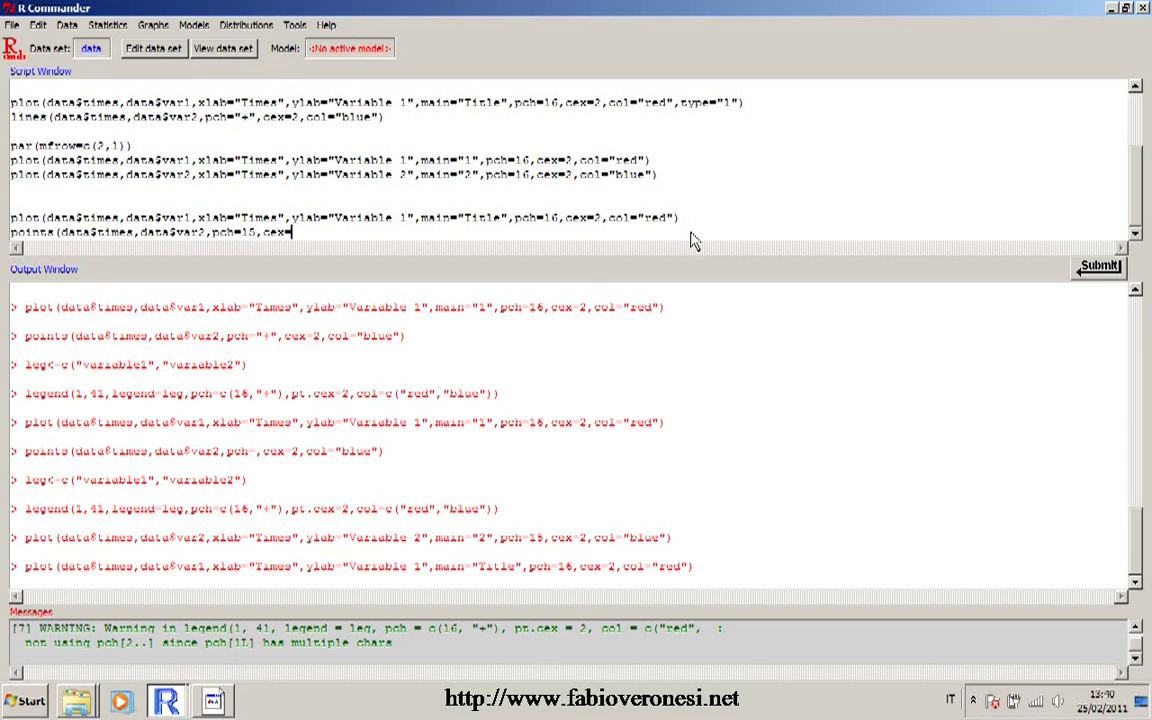
pyautogui.write('2,col="blue")')
# Step: Run the new plot and points calls together, and close the combined scatterplot to return to R Commander
pyautogui.moveTo(396, 236); pyautogui.dragTo(10, 215)
pyautogui.click(1100, 266)
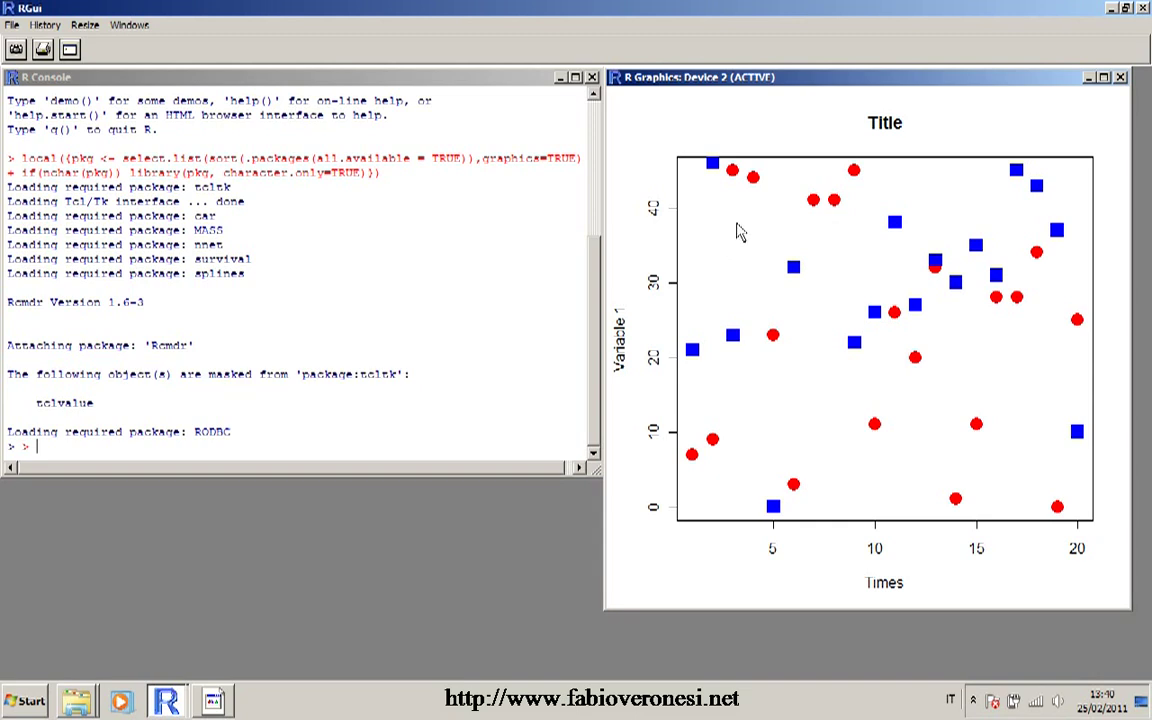
pyautogui.click(1120, 77)
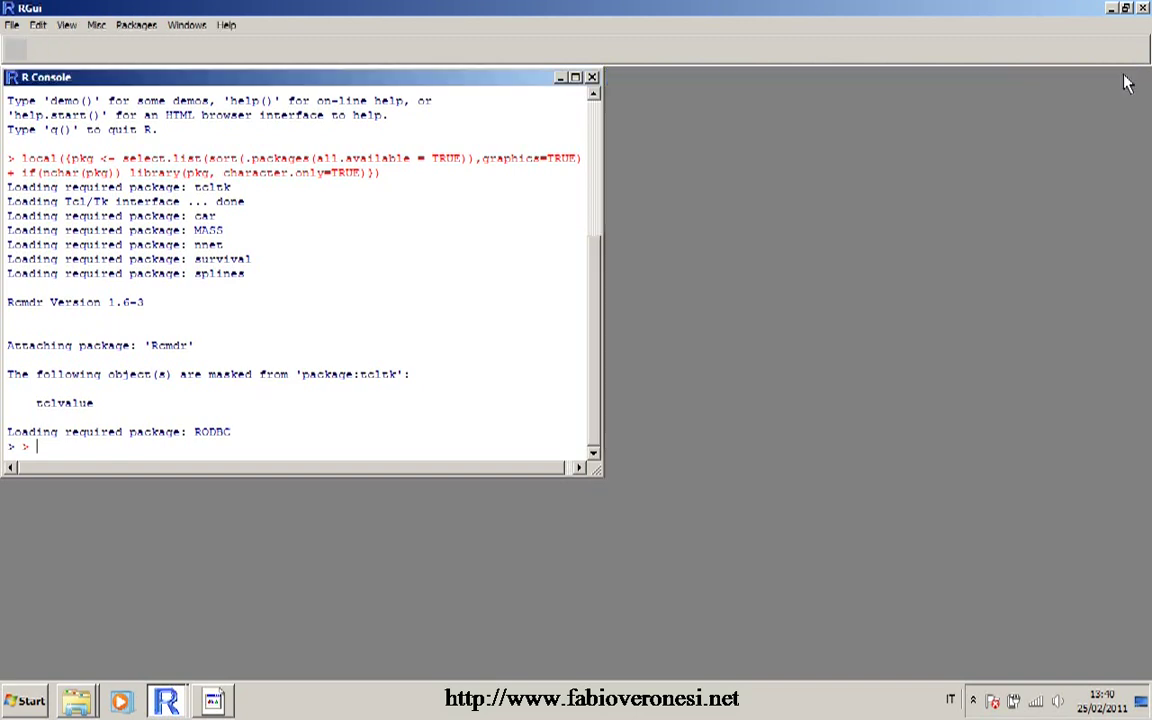
pyautogui.click(166, 702)
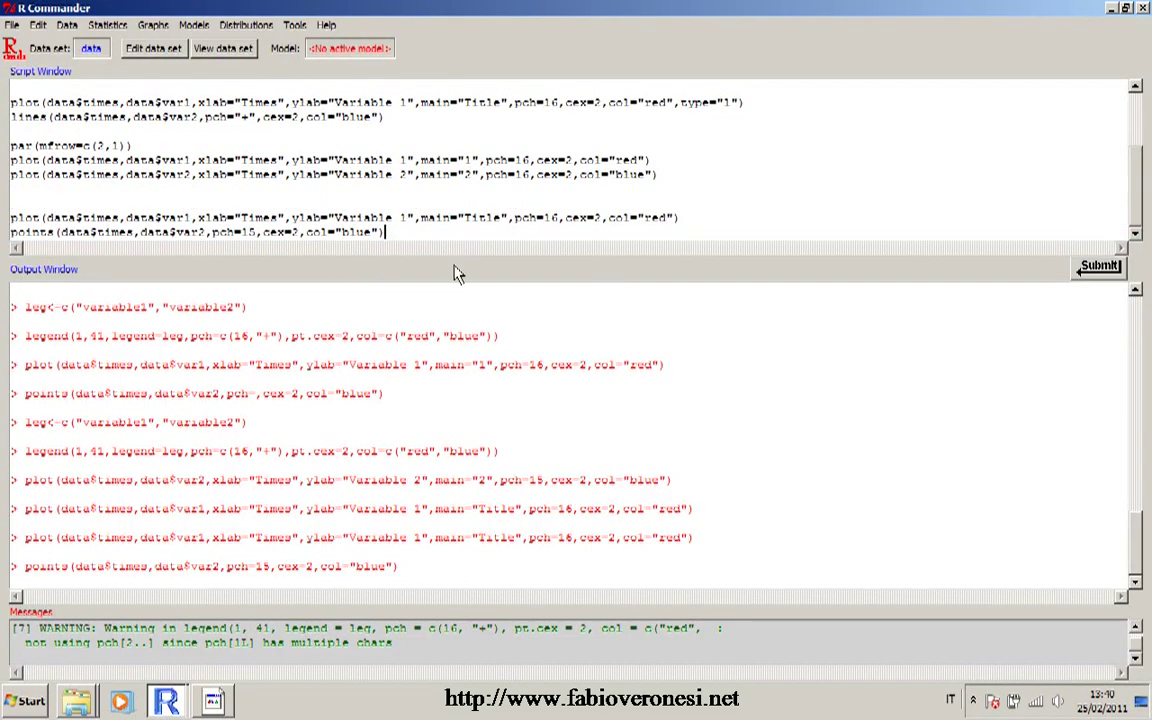
# Step: Define the legend labels below the points call with leg<-c("Variable1","variable2")
pyautogui.press('Return')
pyautogui.press('Return')
pyautogui.write('leg<-')
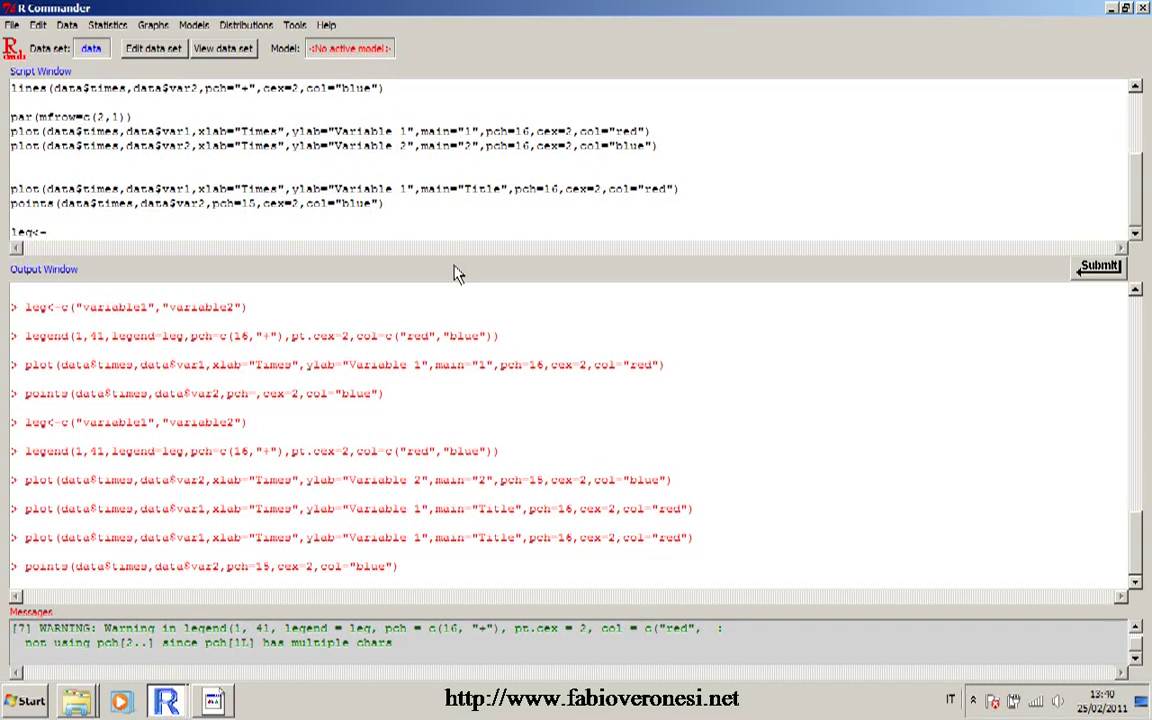
pyautogui.write('c("Variable1","variable2")')
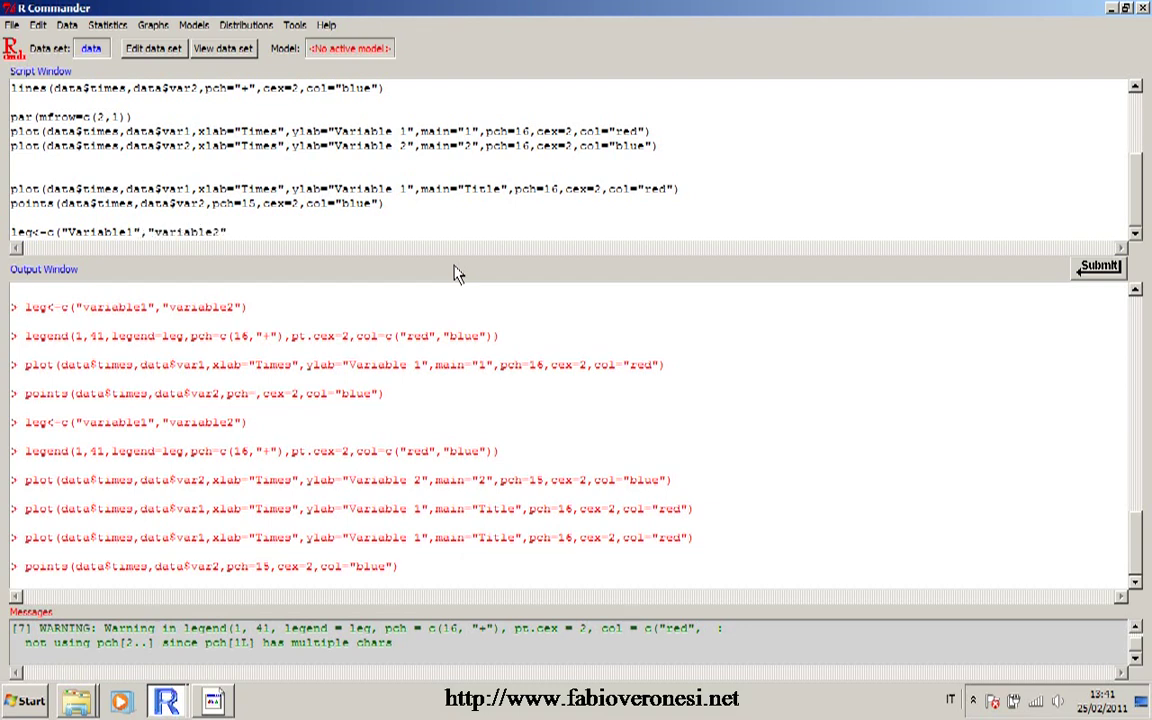
# Step: Capitalize the second legend label so the line reads leg<-c("Variable1","Variable2"), and run it
pyautogui.press('BackSpace')
pyautogui.press('BackSpace')
pyautogui.write('")')
pyautogui.moveTo(153, 236); pyautogui.dragTo(158, 236)
pyautogui.write('V')
pyautogui.click(1098, 266)
# Step: Evaluate only the c("Variable1","Variable2") part of the leg line to check the label vector
pyautogui.moveTo(233, 232); pyautogui.dragTo(45, 232)
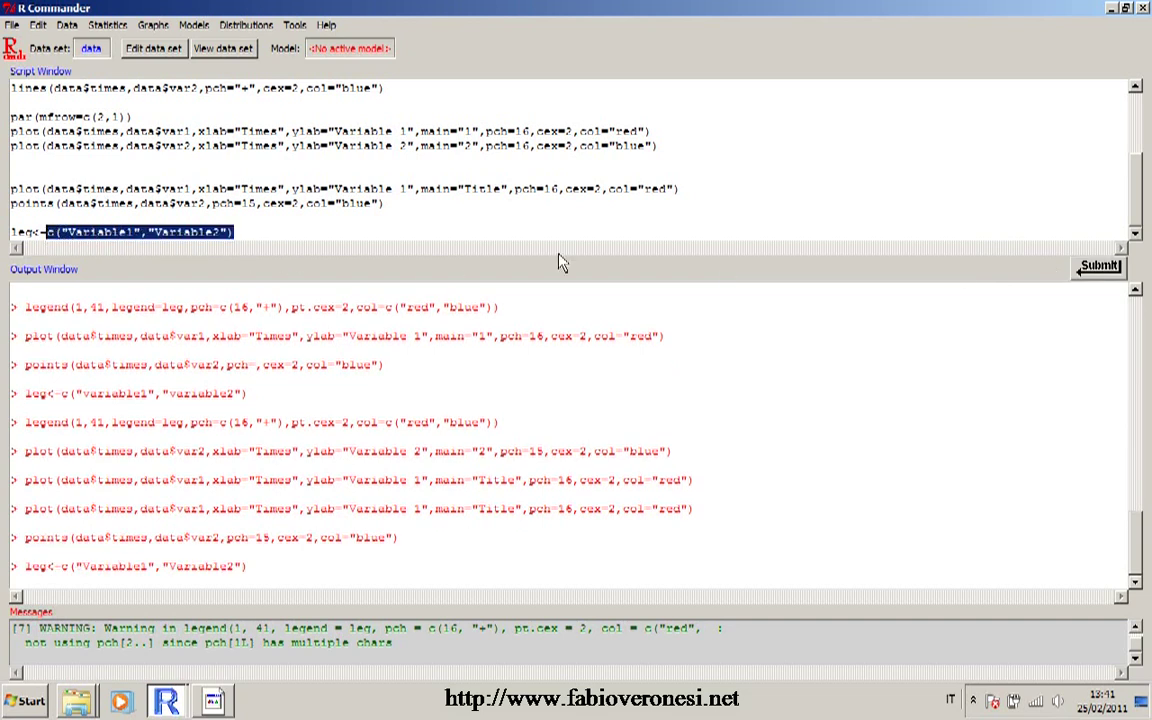
pyautogui.click(1101, 266)
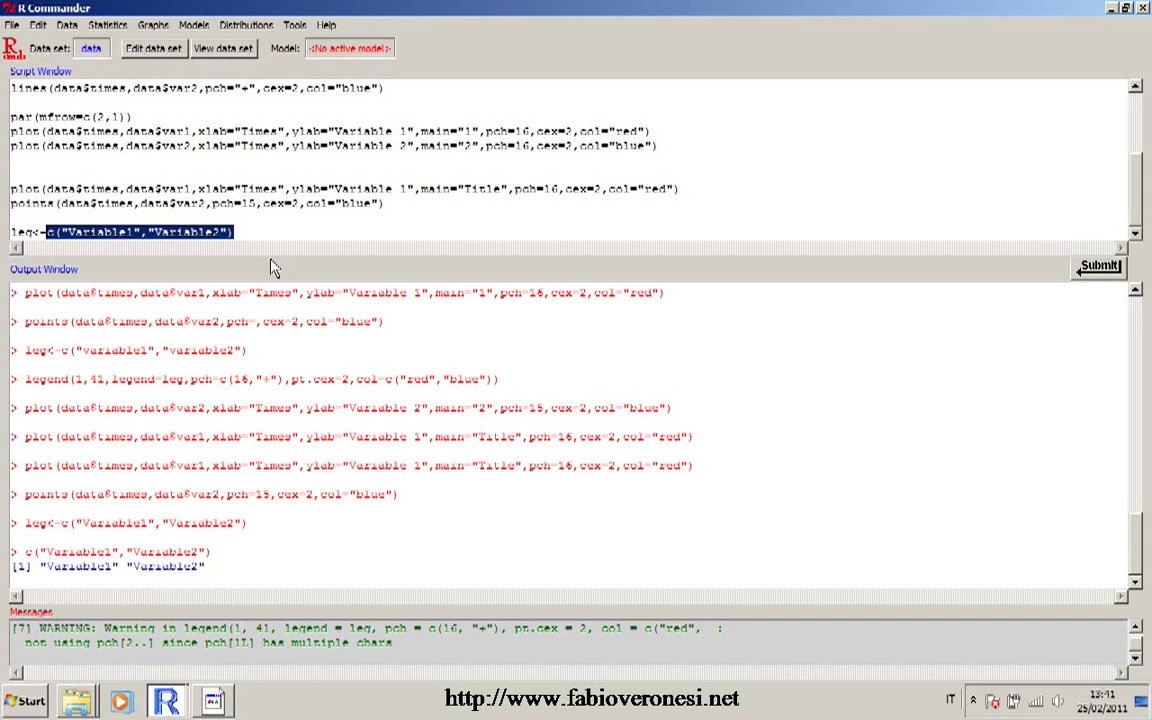
pyautogui.click(247, 233)
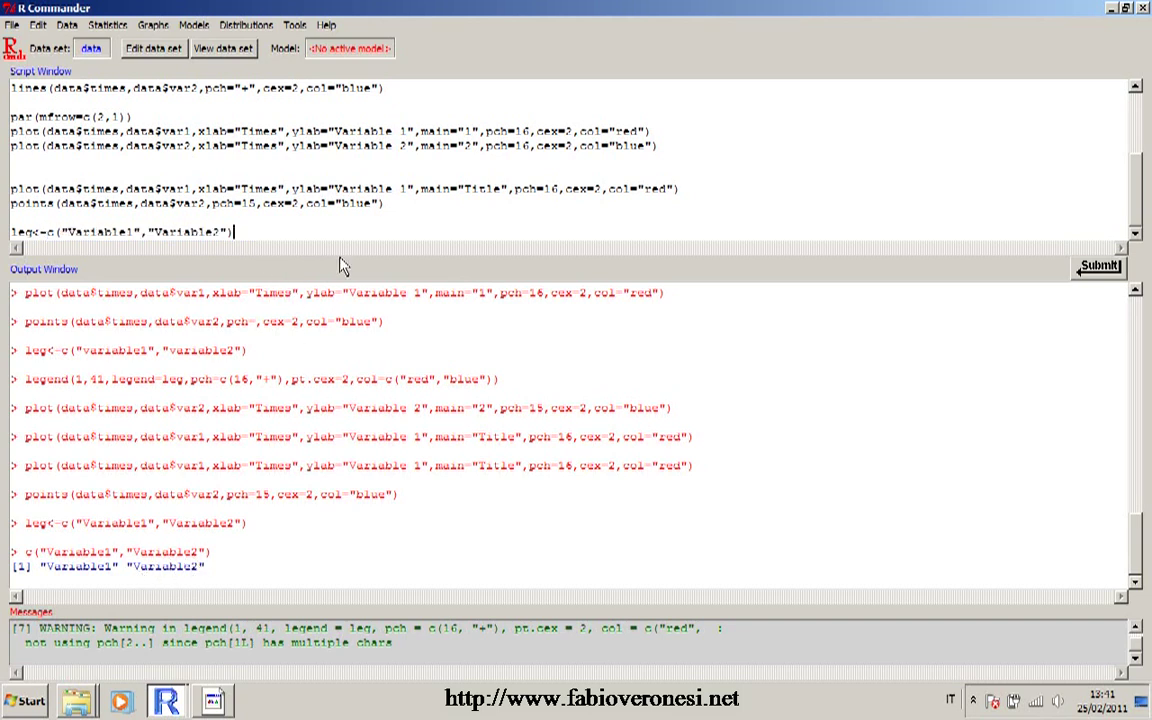
# Step: Add legend(1,41,legend=leg,pch=c(16,15),pt.cex=2,col=c("red","blue")) directly below the leg line
pyautogui.press('Return')
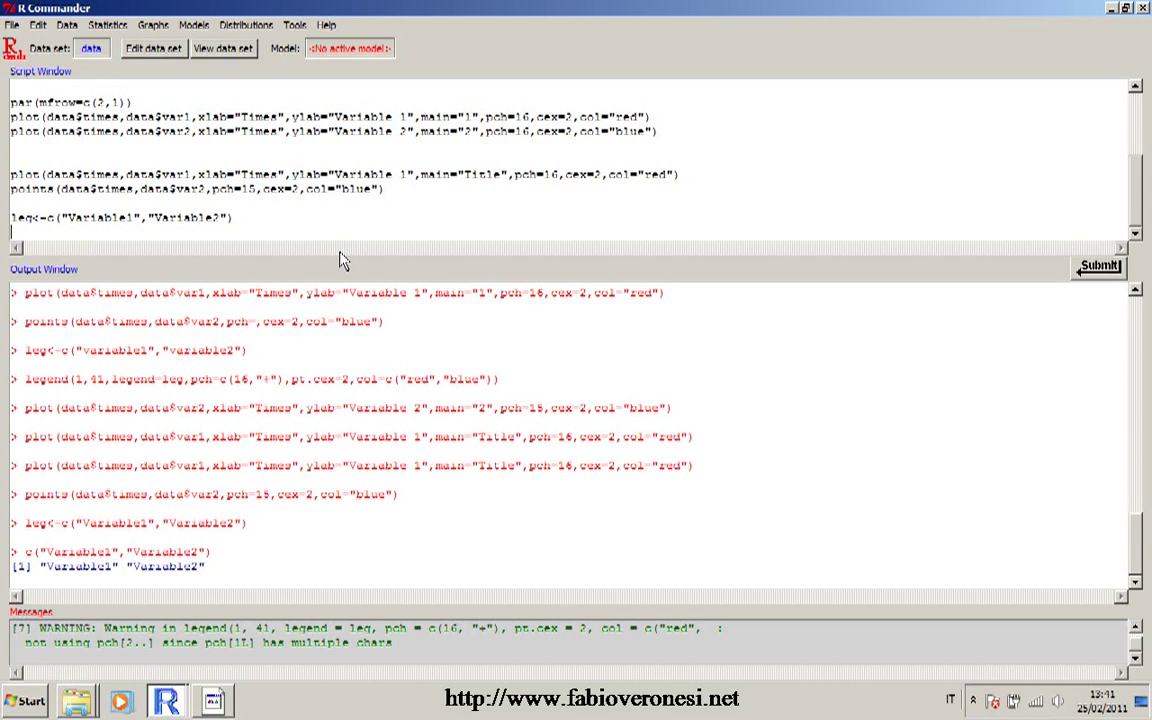
pyautogui.write('legend(')
pyautogui.write('1,41,legend')
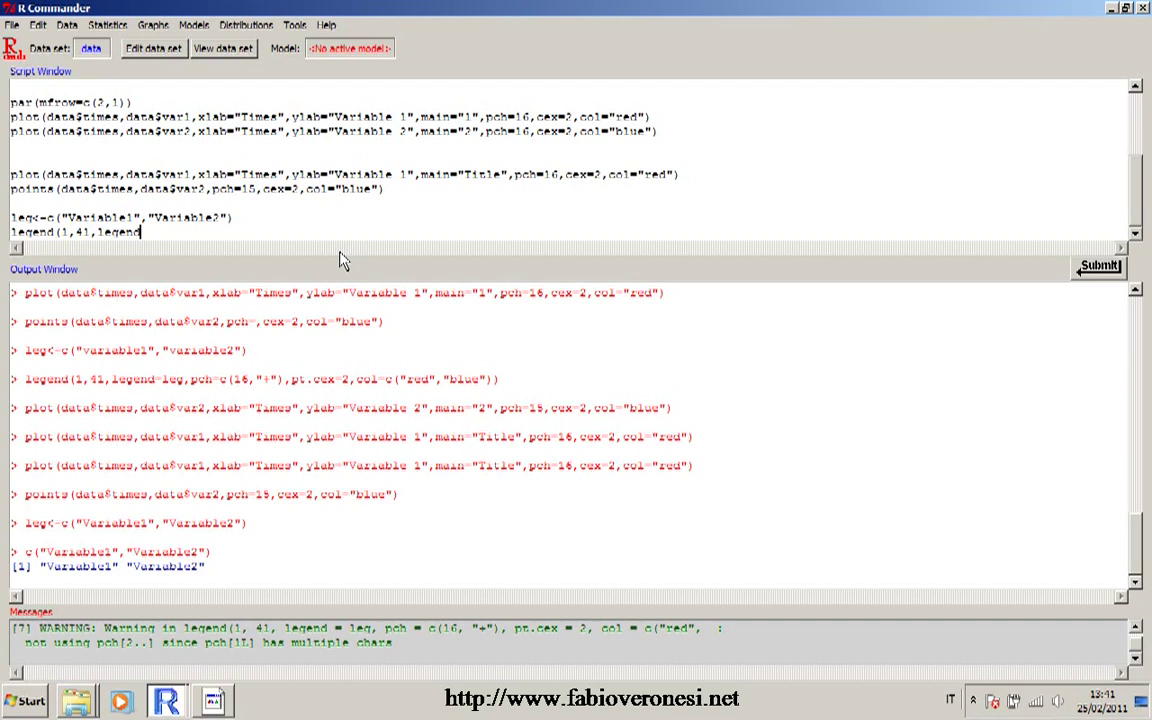
pyautogui.write('=leg,pch0')
pyautogui.press('BackSpace')
pyautogui.write('=c(16,15),pt.cex=')
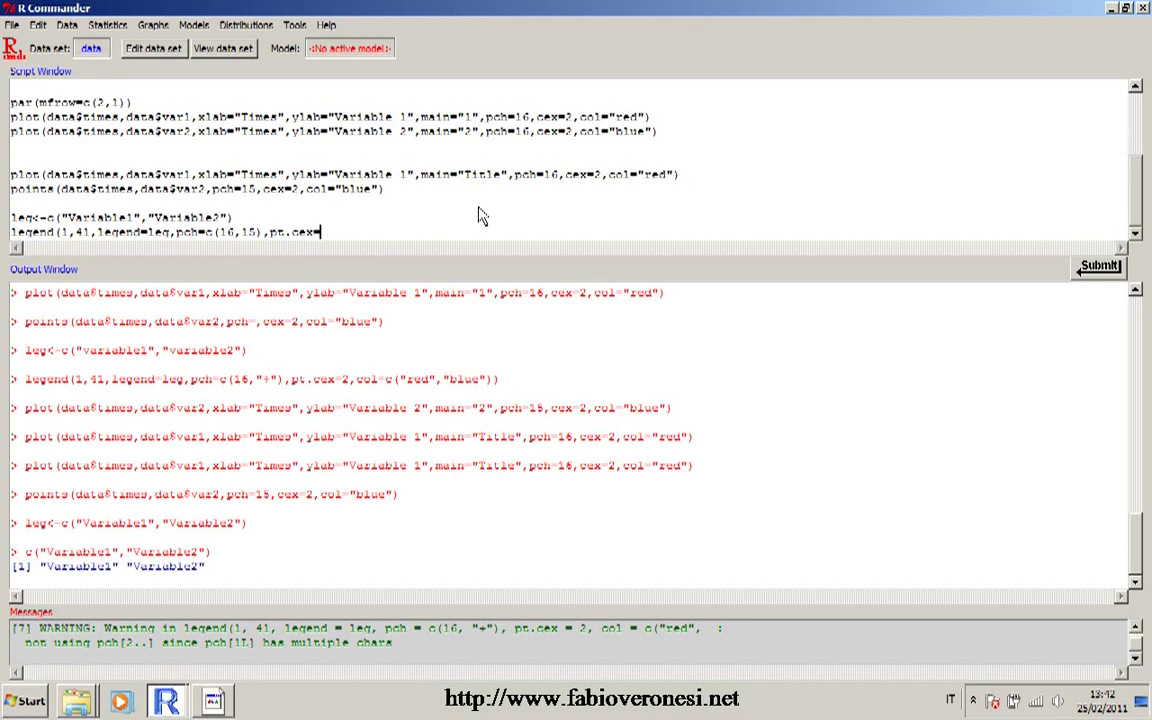
pyautogui.write('2,col=c("red","blue"')
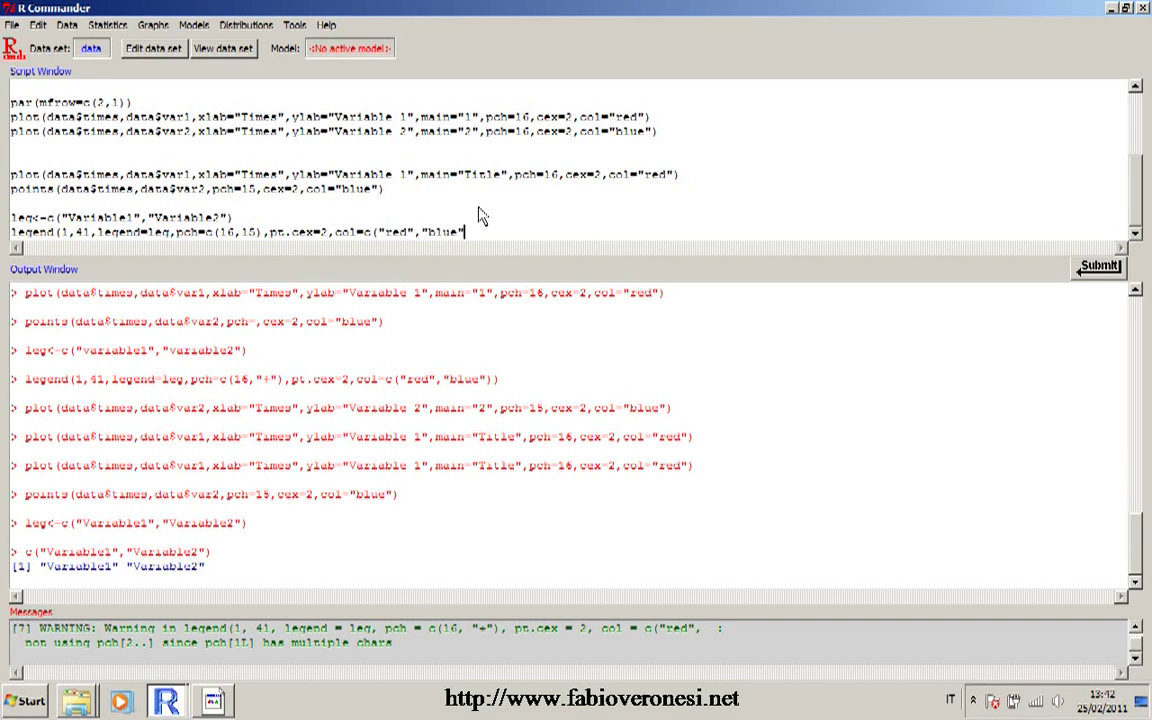
pyautogui.write('))')
# Step: Run the Title plot, points, leg and legend lines together, and close the resulting graphics window
pyautogui.moveTo(480, 232); pyautogui.dragTo(5, 160)
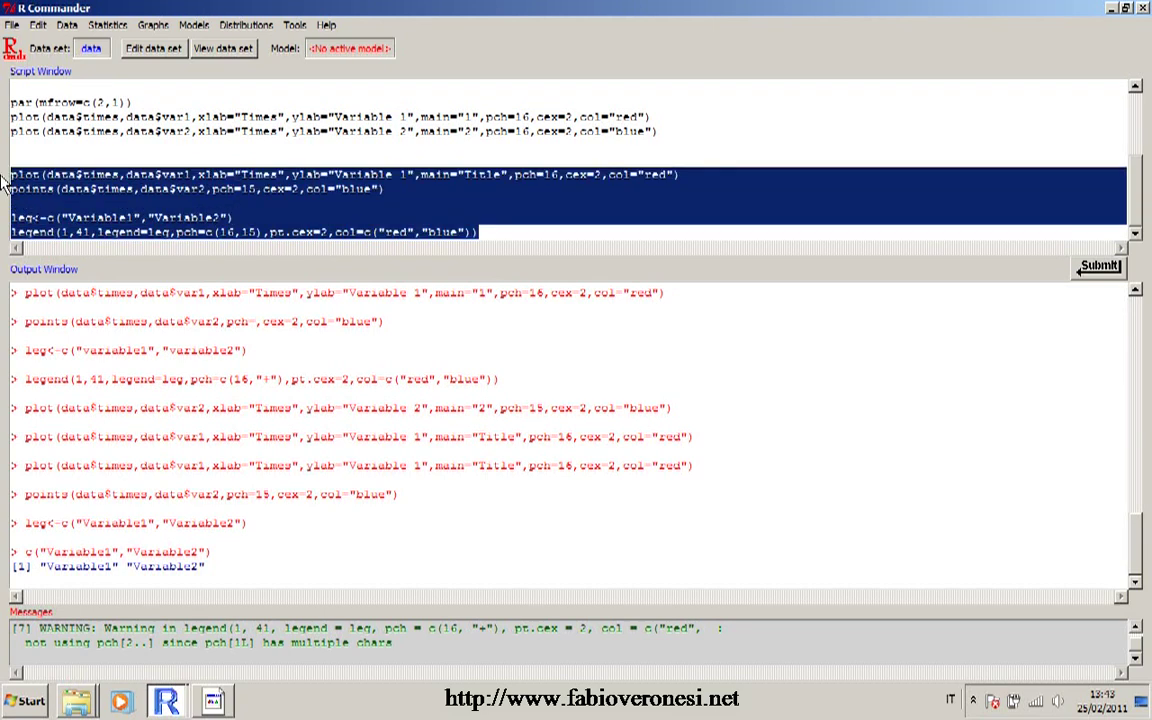
pyautogui.click(1100, 266)
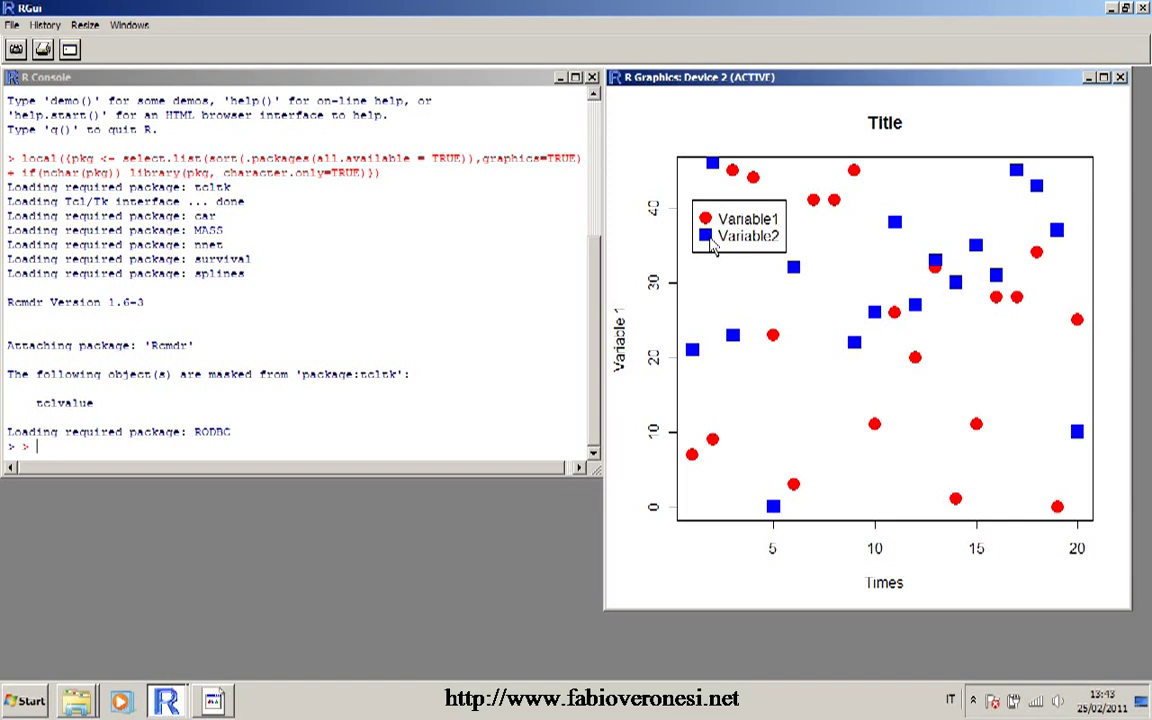
pyautogui.click(1121, 77)
pyautogui.click(166, 700)
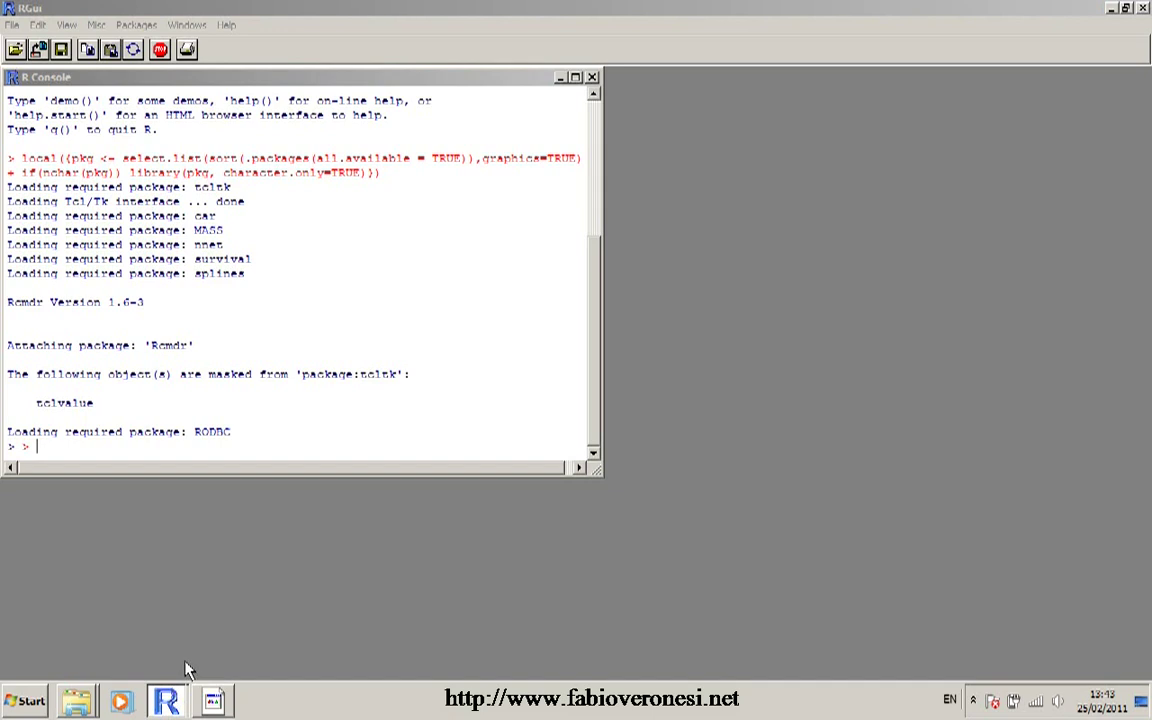
# Step: Rerun the block from the Title plot through the legend call to review the legend's placement, and close the plot
pyautogui.click(500, 240)
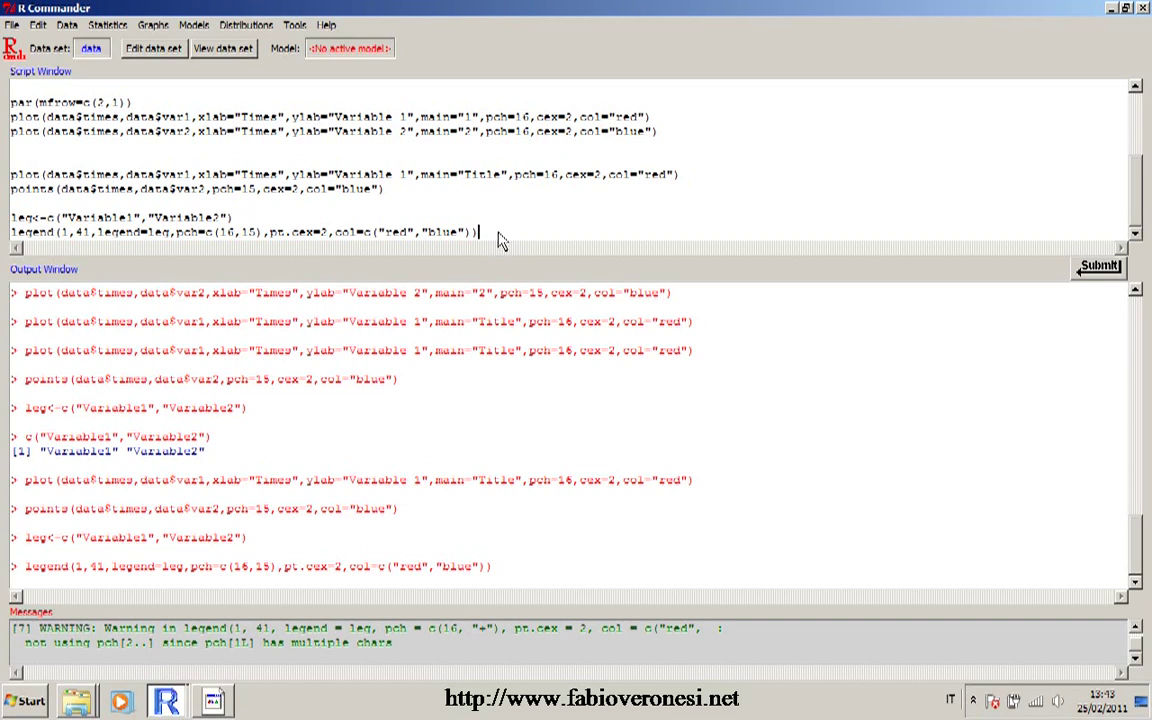
pyautogui.moveTo(497, 240); pyautogui.dragTo(10, 174)
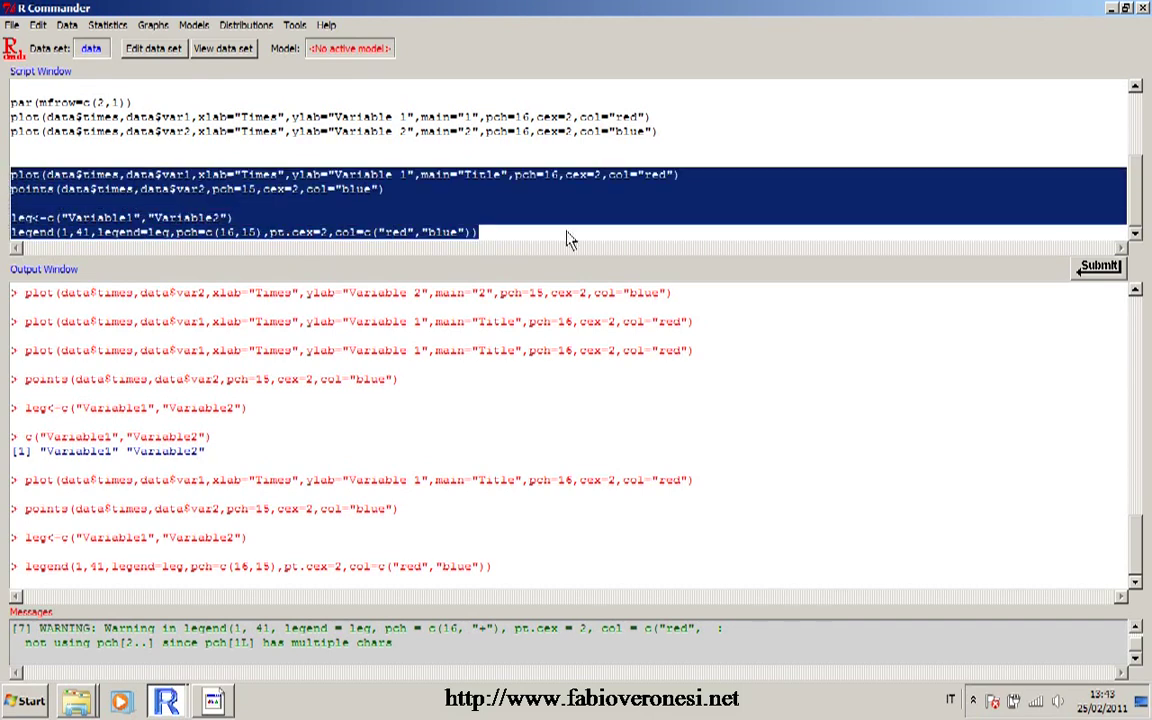
pyautogui.click(1095, 266)
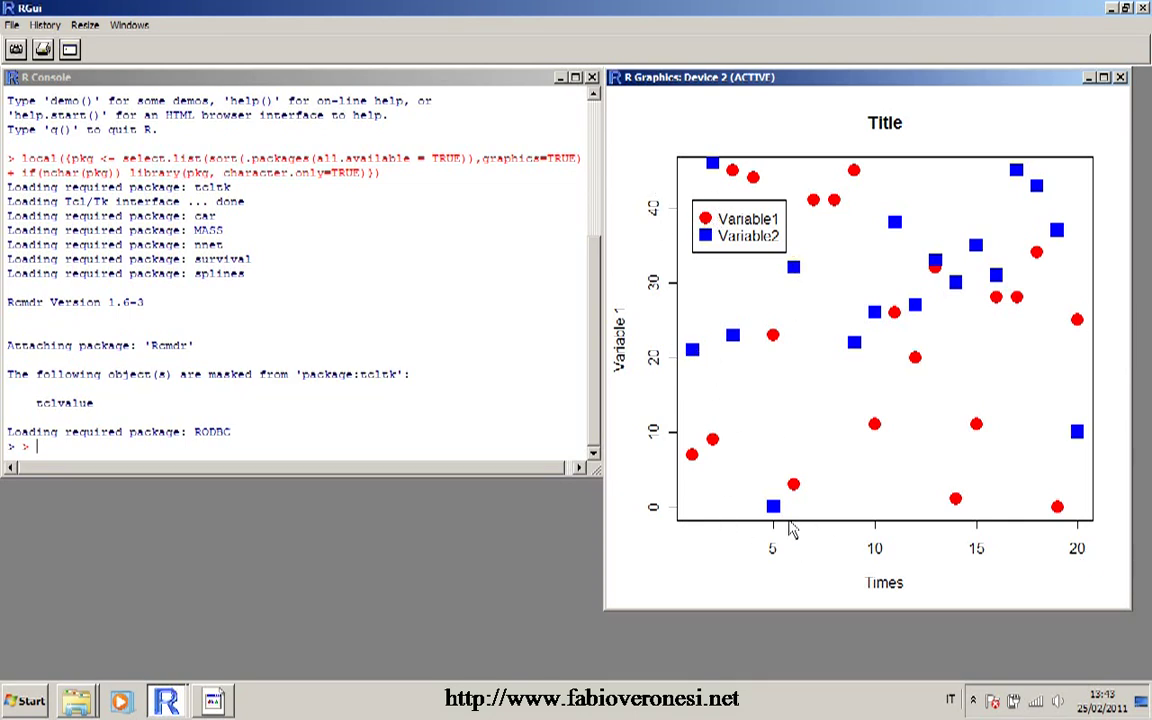
pyautogui.click(1120, 77)
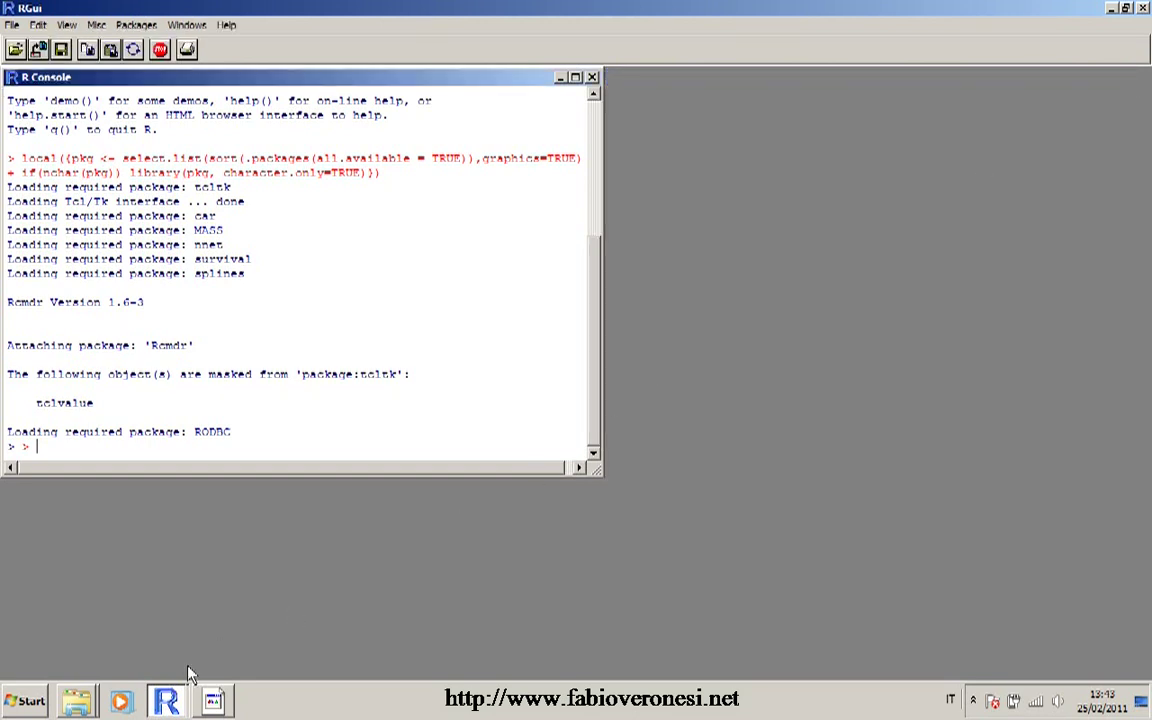
pyautogui.click(166, 698)
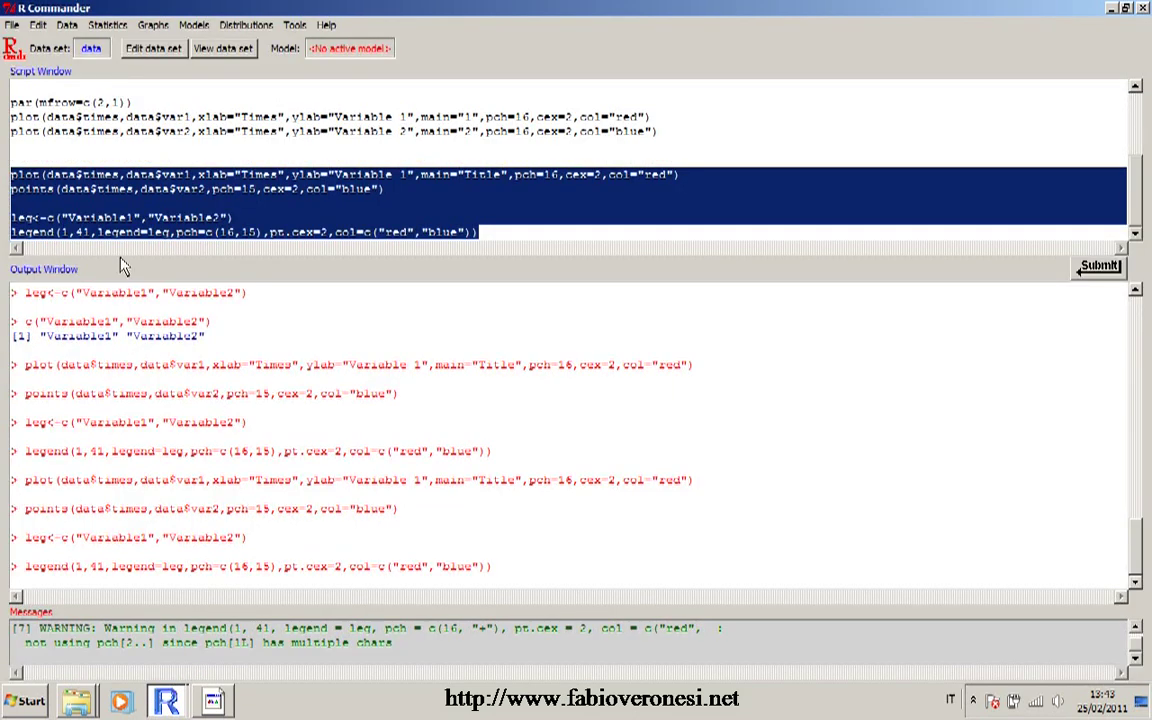
# Step: Replace the legend's fixed coordinates 1,41 with locator(1)
pyautogui.click(73, 232)
pyautogui.moveTo(87, 235); pyautogui.dragTo(66, 246)
pyautogui.write('locator(')
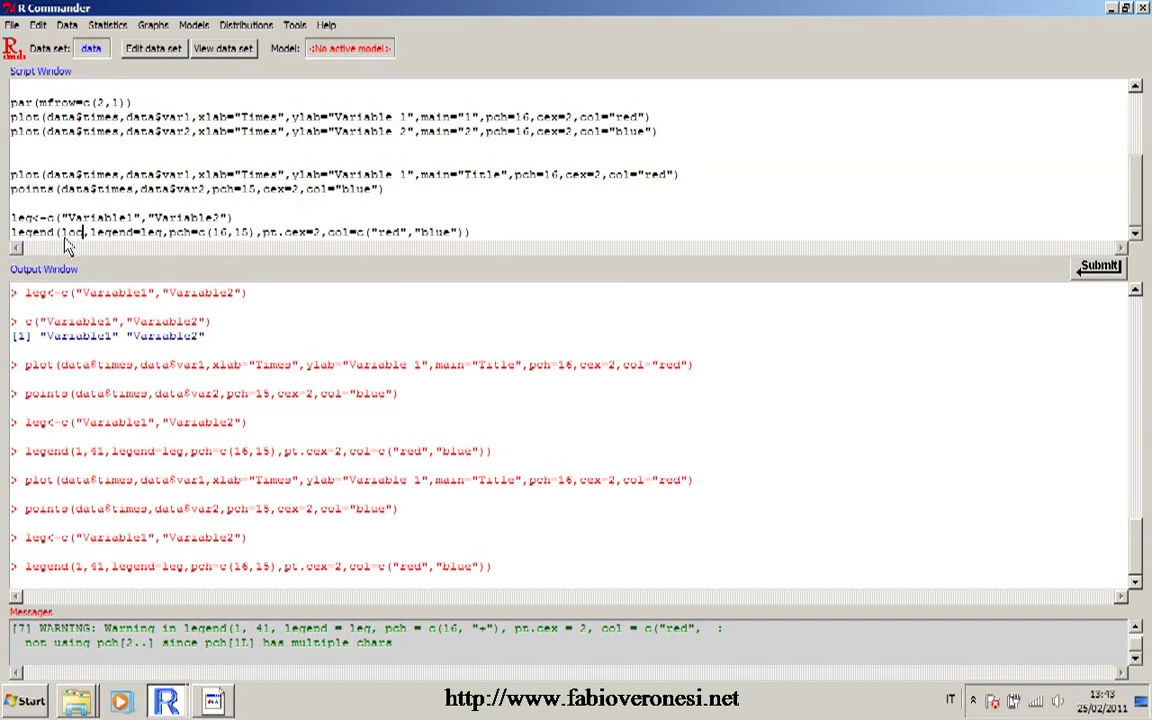
pyautogui.write('1)')
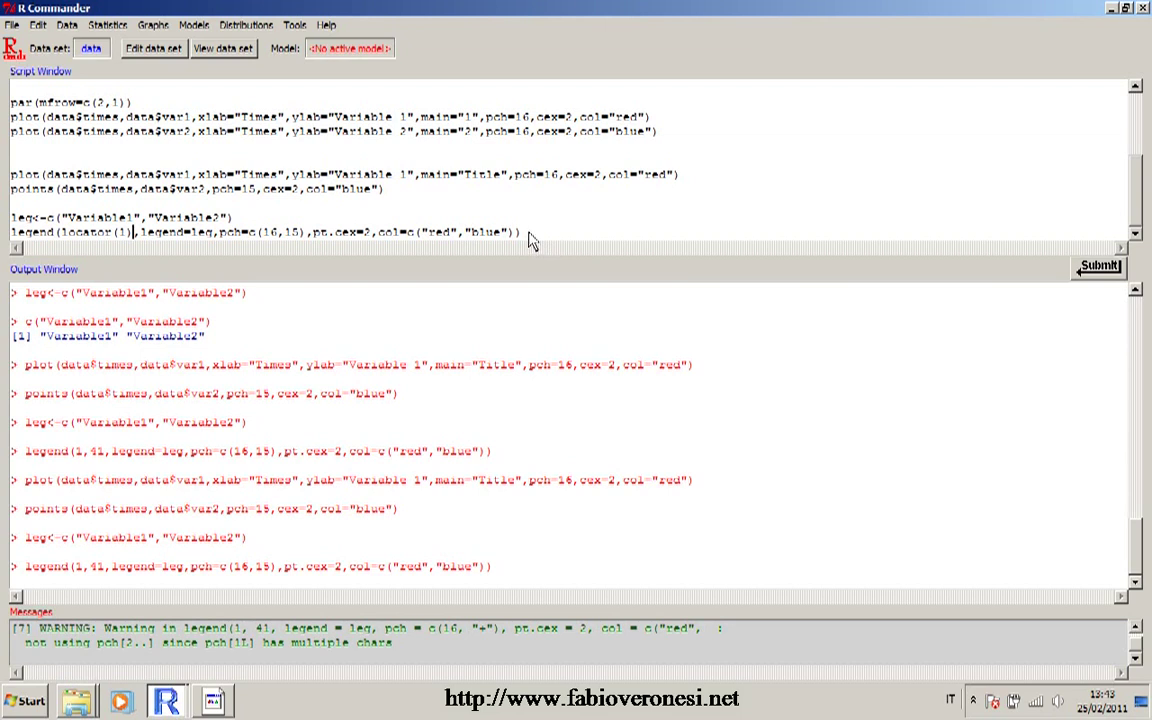
# Step: Run the block with the locator-based legend, place the legend in the plot's upper-left area, and close the graphics window
pyautogui.moveTo(530, 237); pyautogui.dragTo(10, 175)
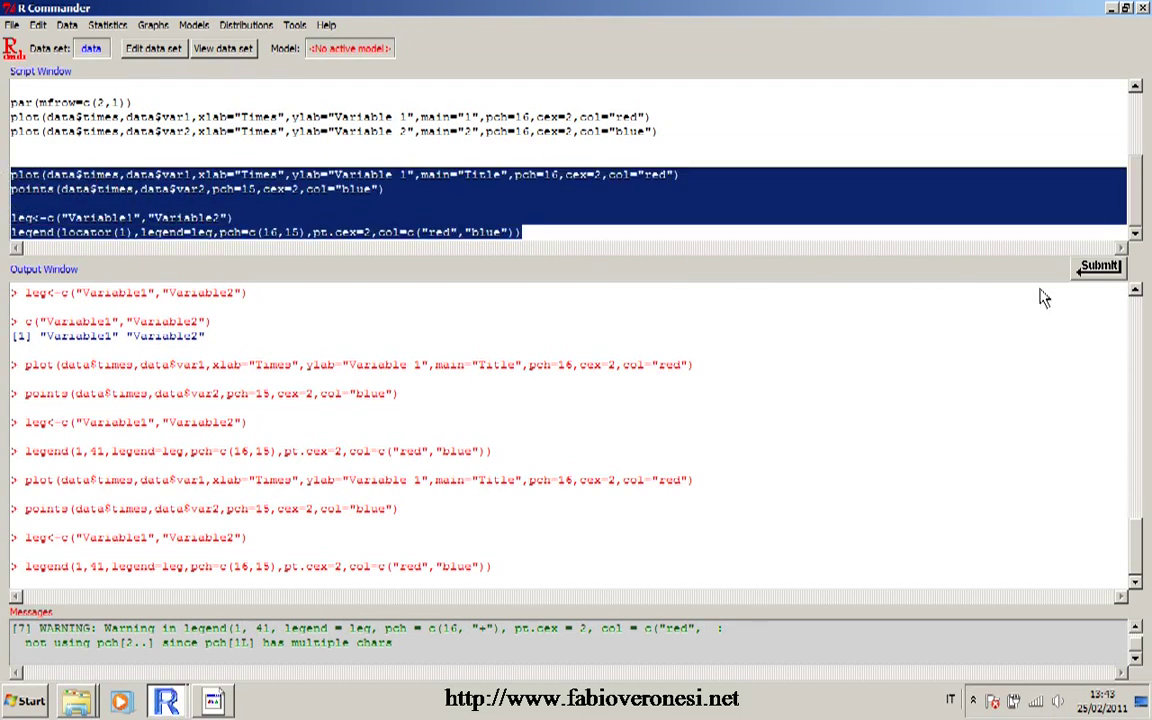
pyautogui.click(1098, 266)
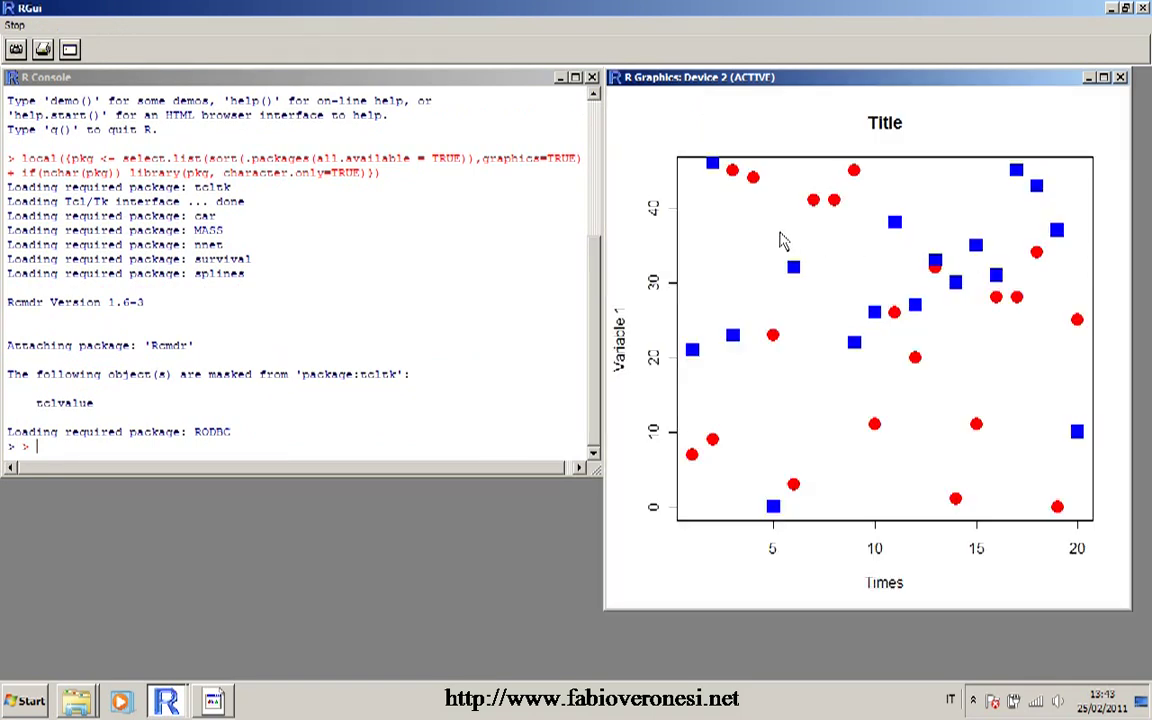
pyautogui.click(694, 219)
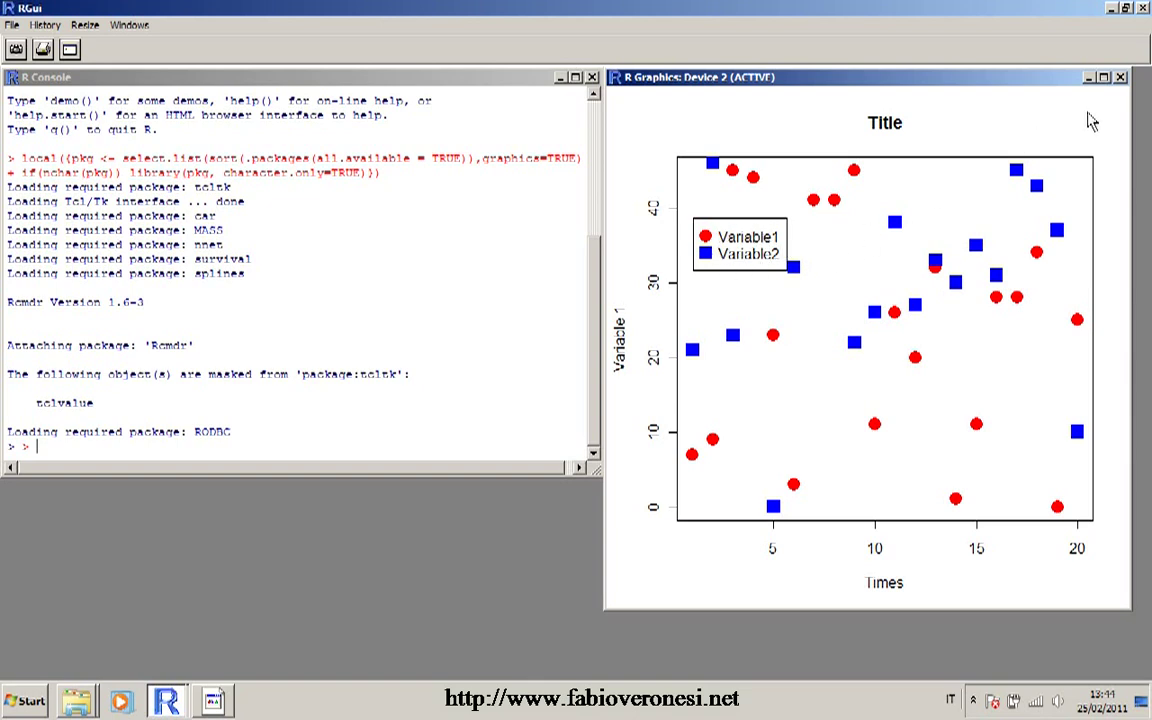
pyautogui.click(1120, 77)
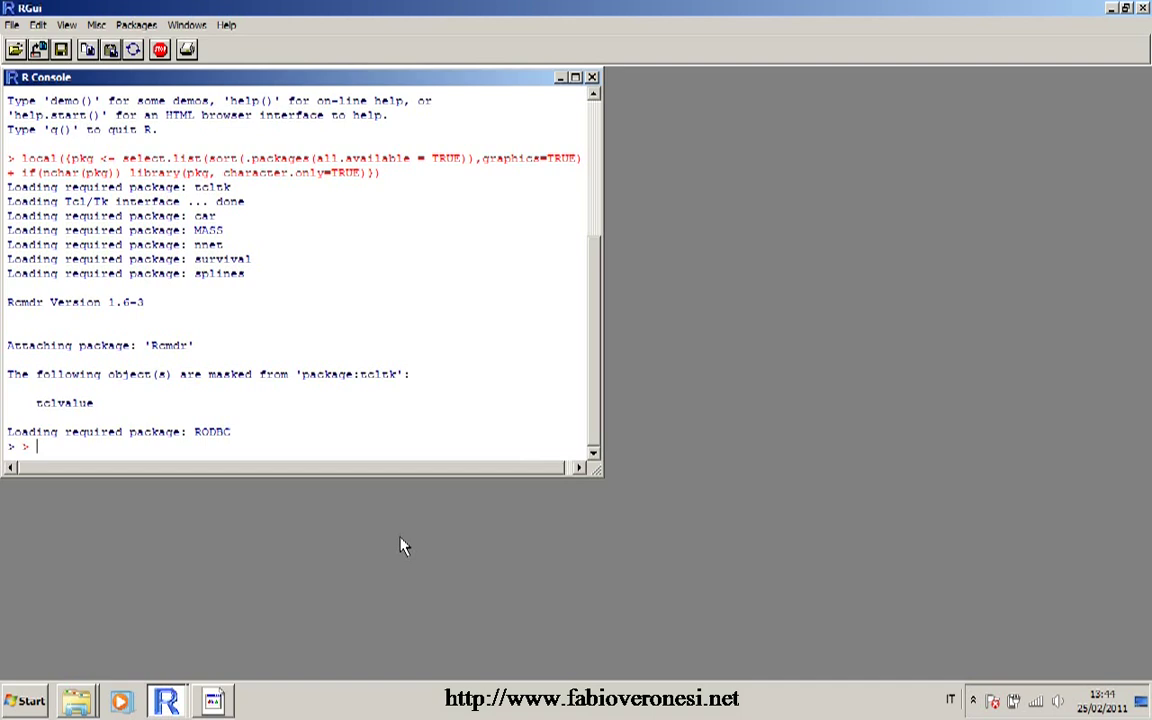
pyautogui.click(213, 700)
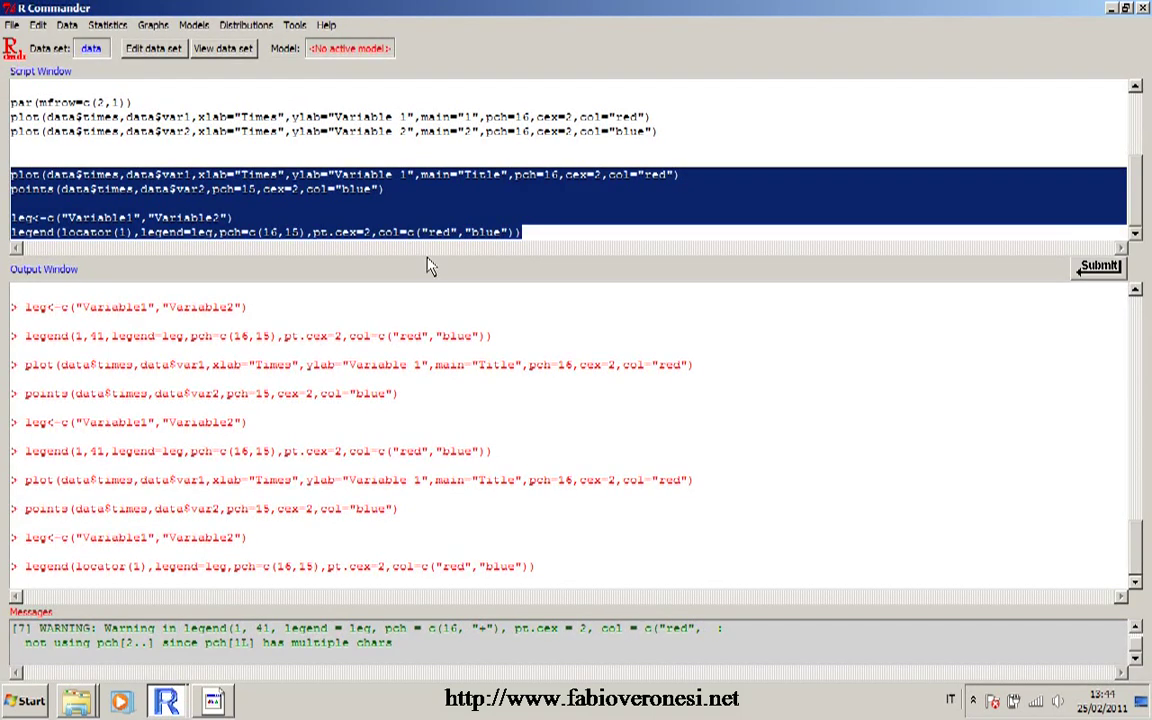
# Step: Add text(locator(2),"test") on a new line below the legend call
pyautogui.click(558, 235)
pyautogui.press('Return')
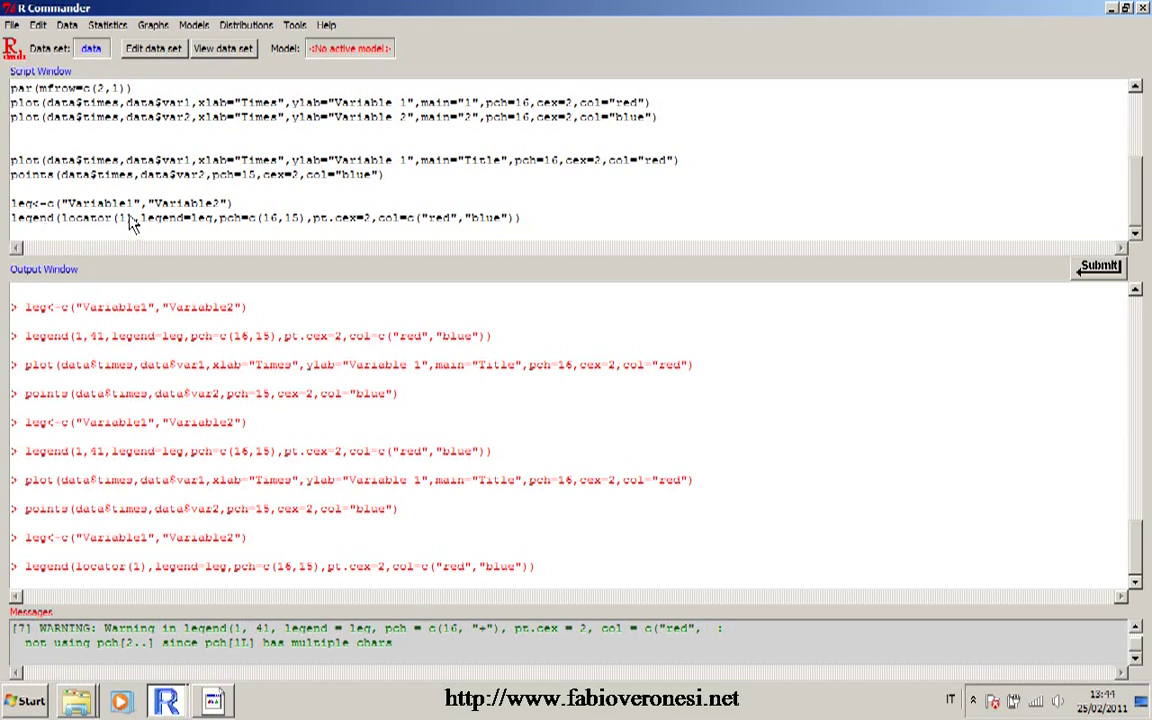
pyautogui.write('rext(locator(2),"')
pyautogui.write('test")')
# Step: Run the Title plot block including the text call, placing the legend at upper left and "test" near the plot's top center and lower middle
pyautogui.moveTo(178, 233); pyautogui.dragTo(5, 157)
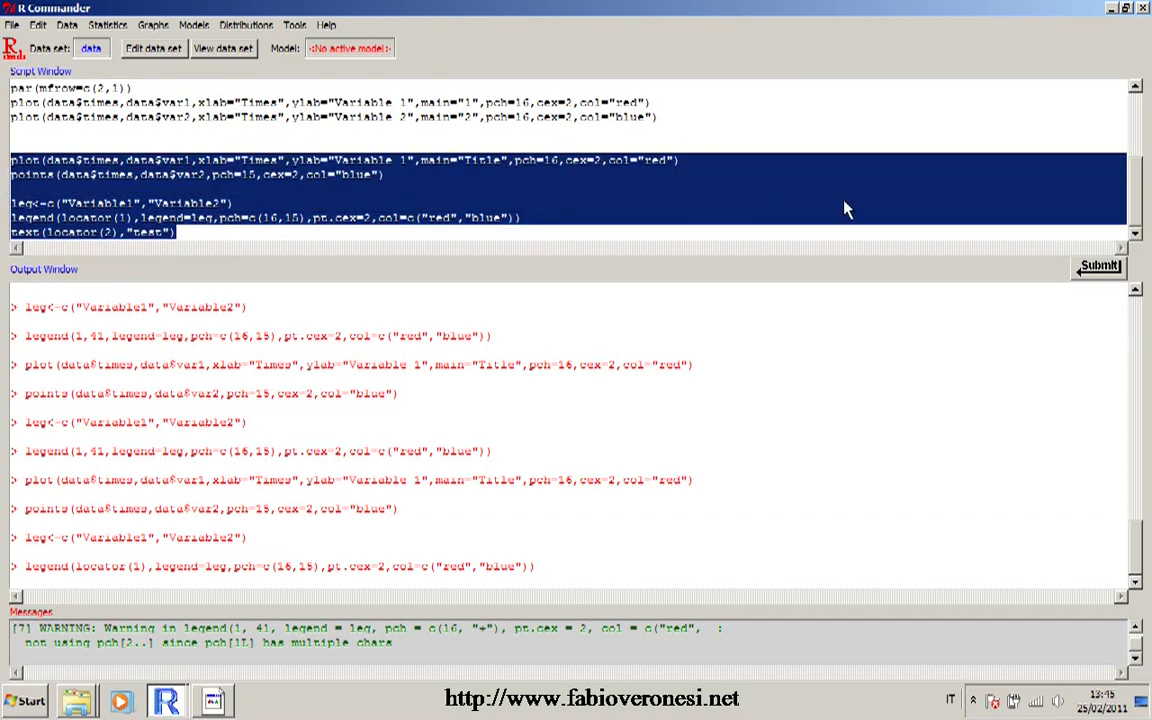
pyautogui.click(1097, 274)
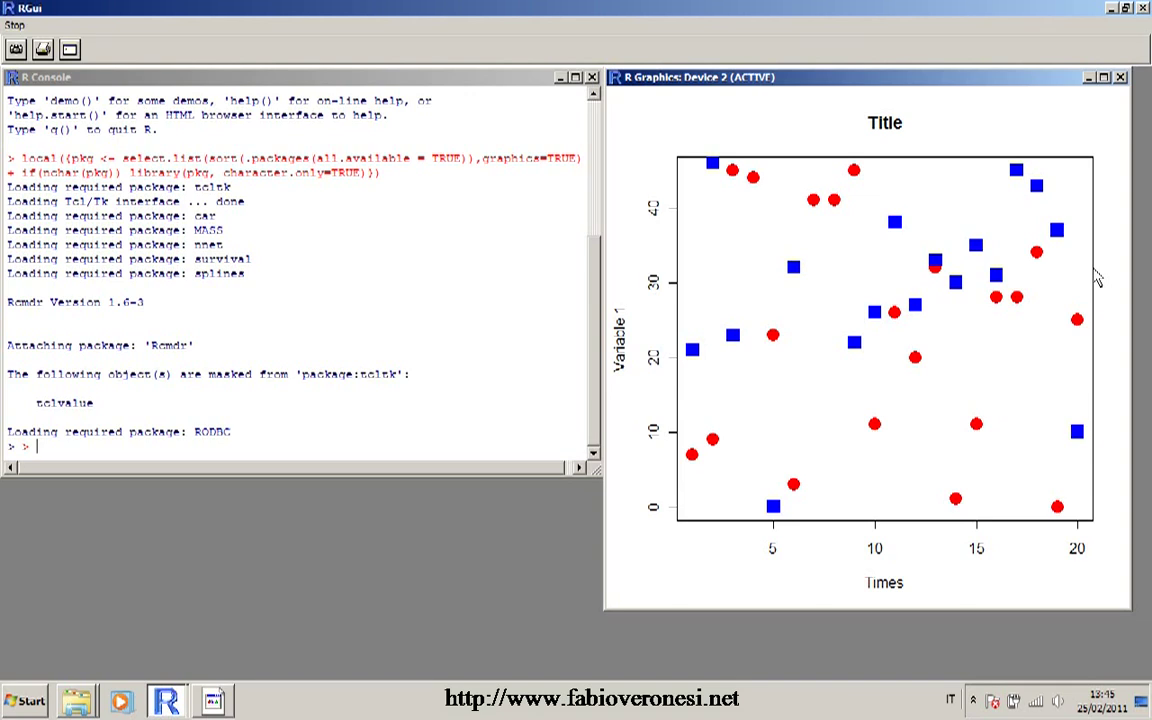
pyautogui.click(688, 205)
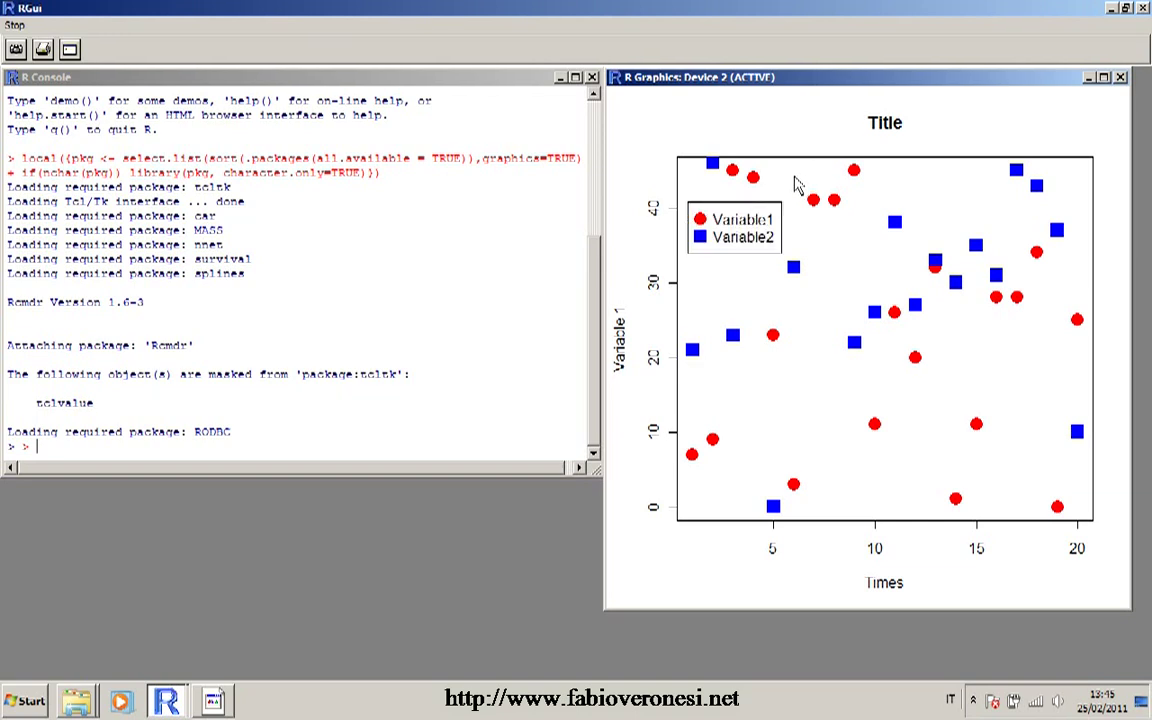
pyautogui.click(867, 184)
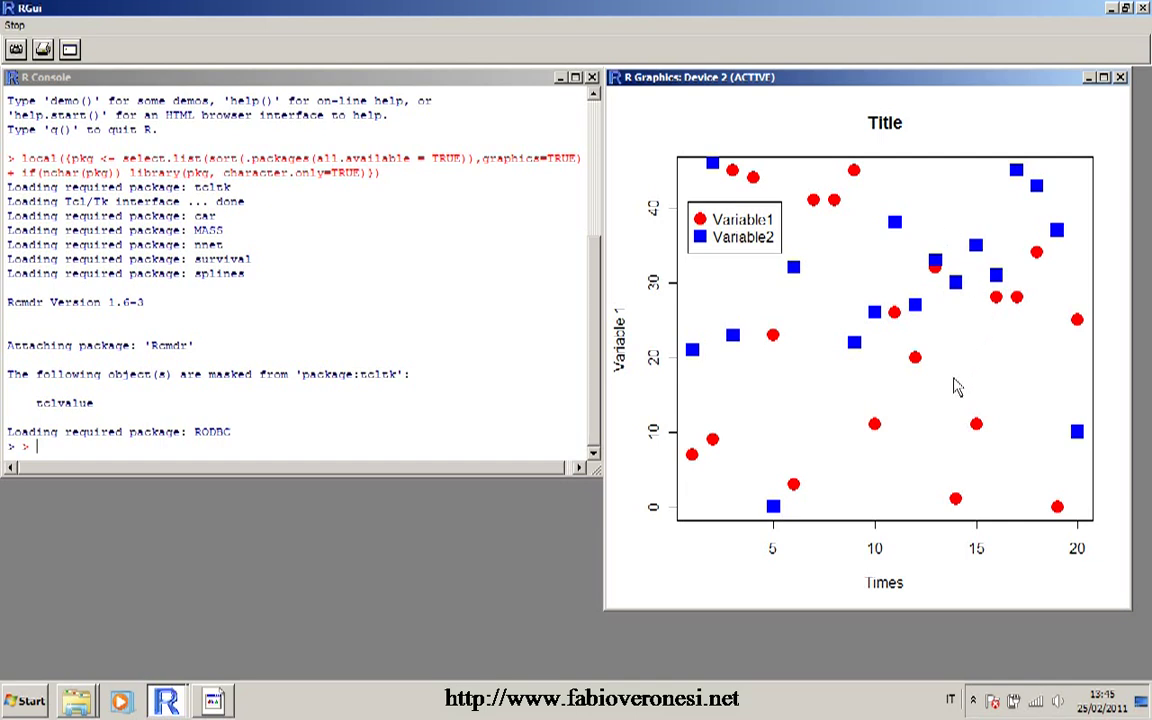
pyautogui.click(883, 440)
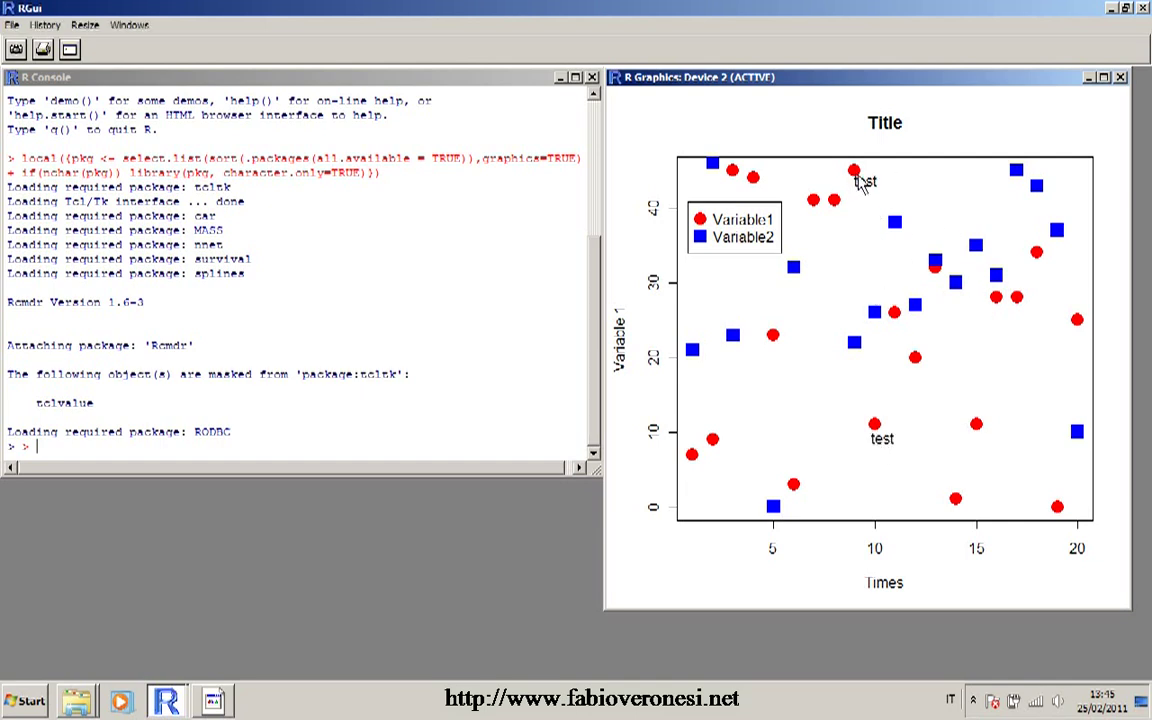
# Step: Close the annotated plot and return to the end of the text call in the R Commander script
pyautogui.click(1120, 77)
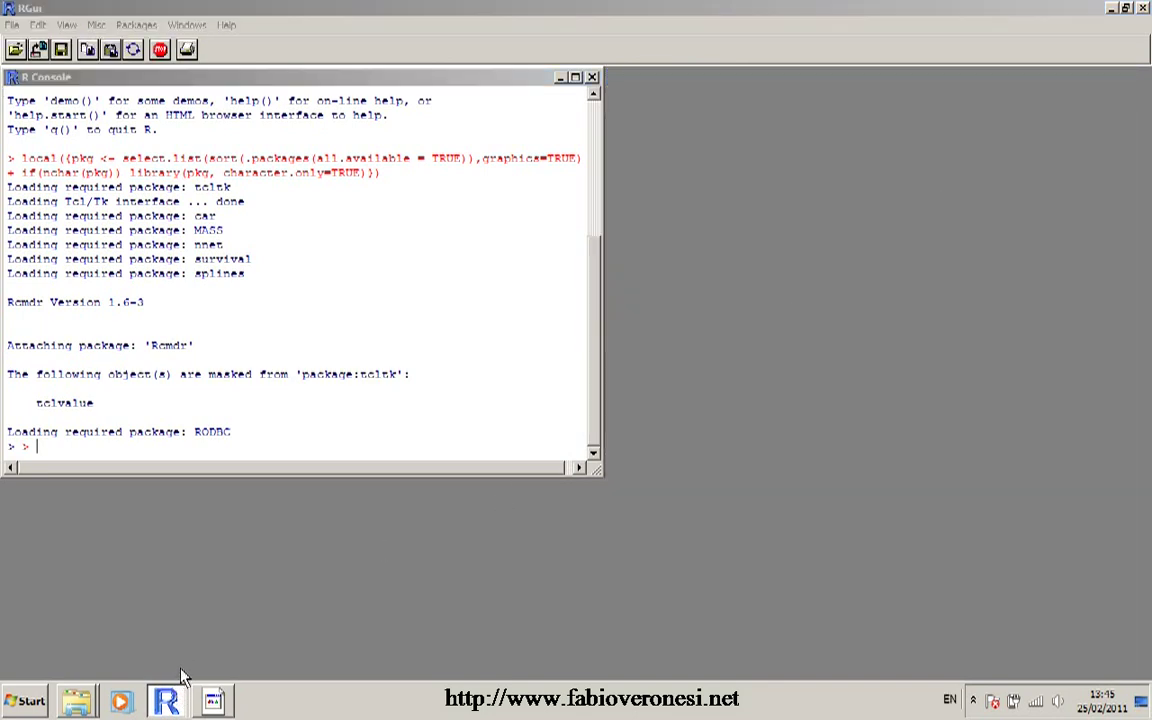
pyautogui.click(166, 700)
pyautogui.click(249, 237)
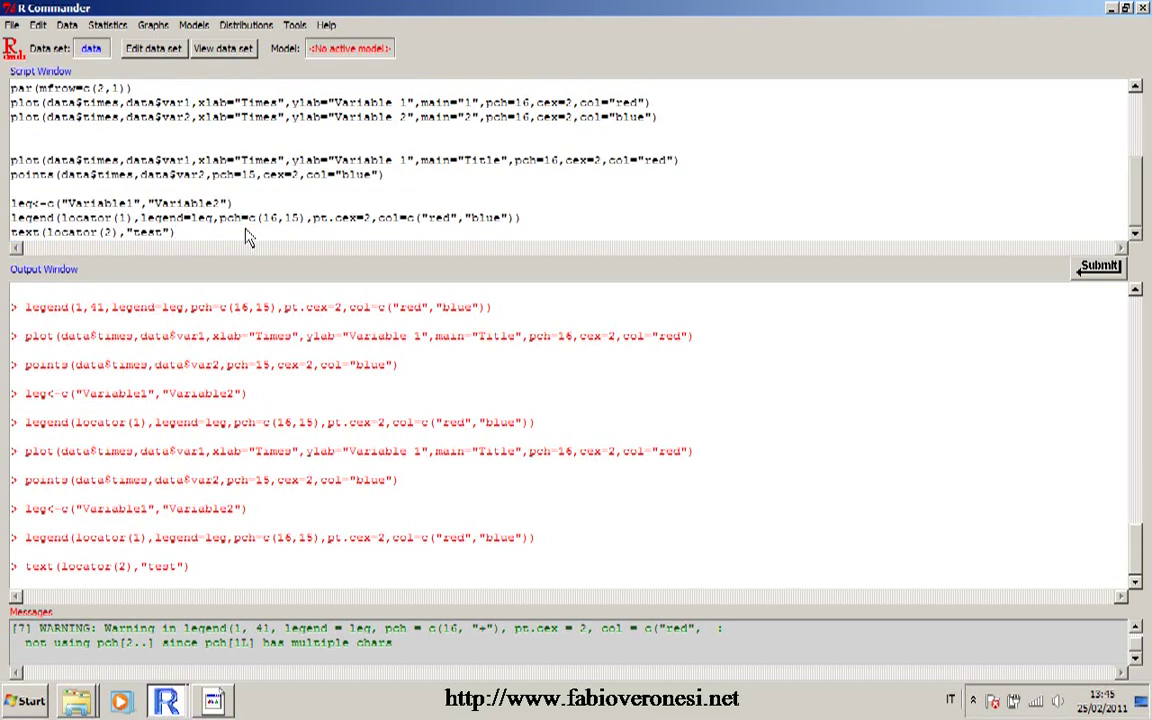